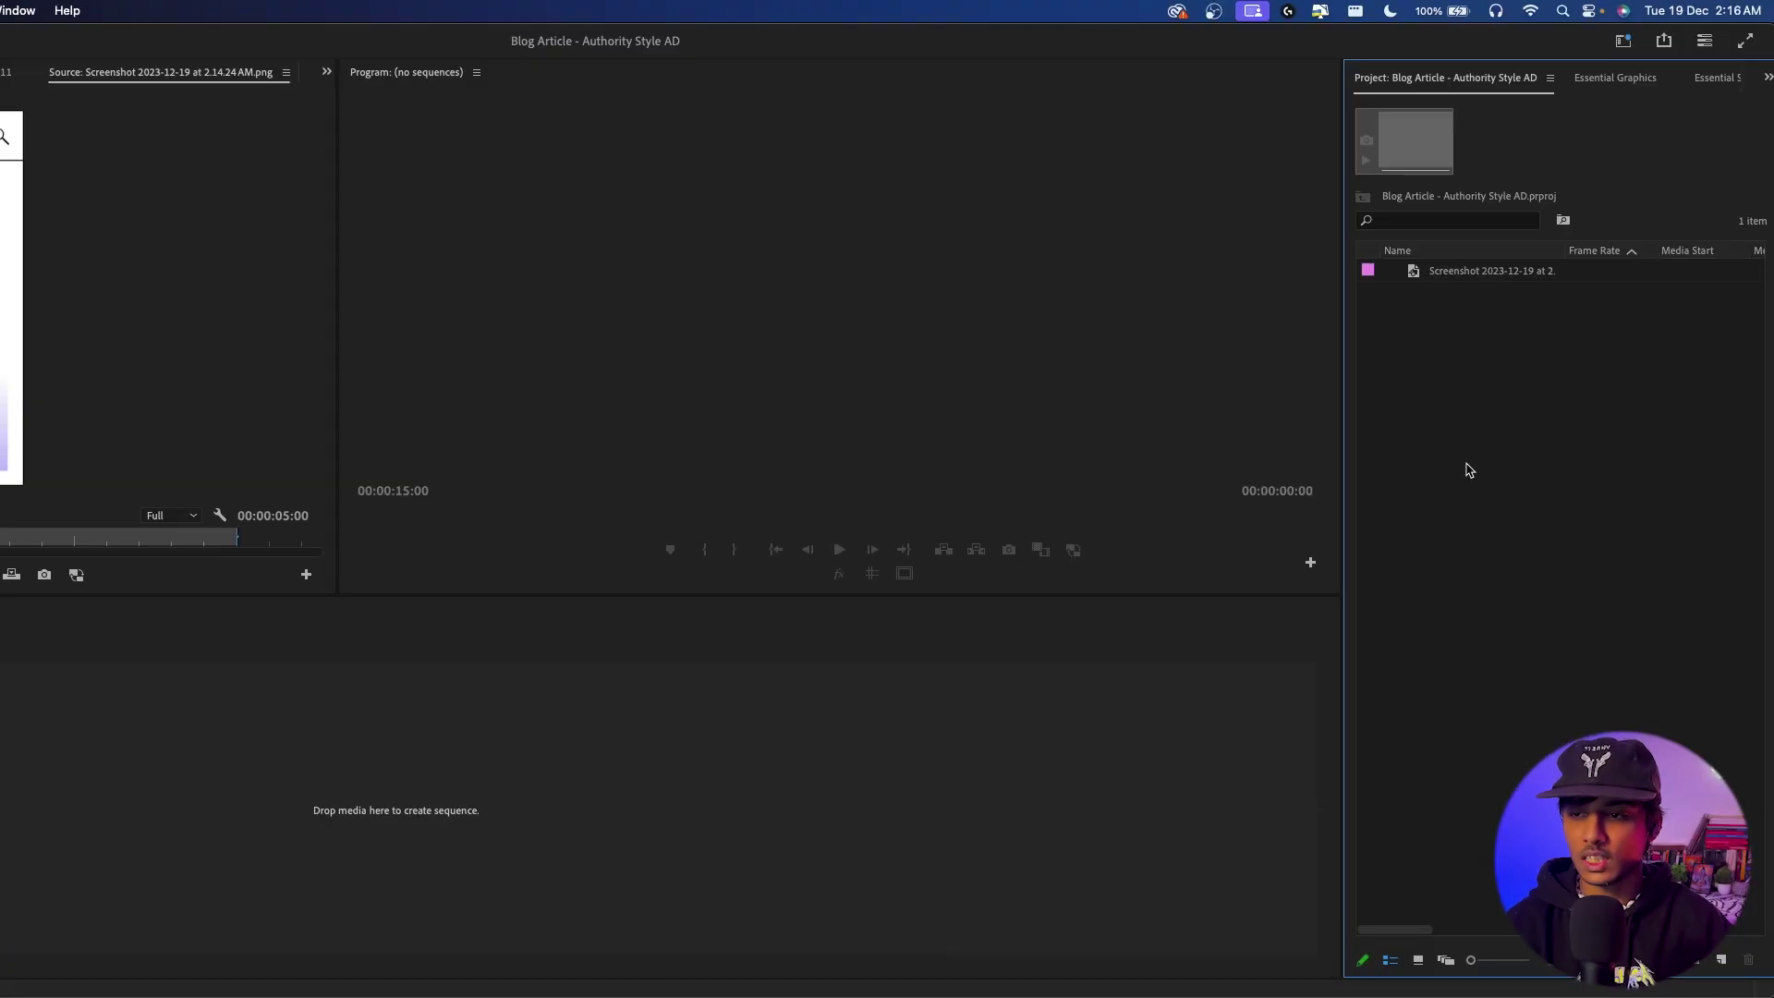
# - Create a new sequence from the Social Media Portrait 4x5 30 fps preset
pyautogui.rightClick(1468, 470)
pyautogui.moveTo(1520, 554)
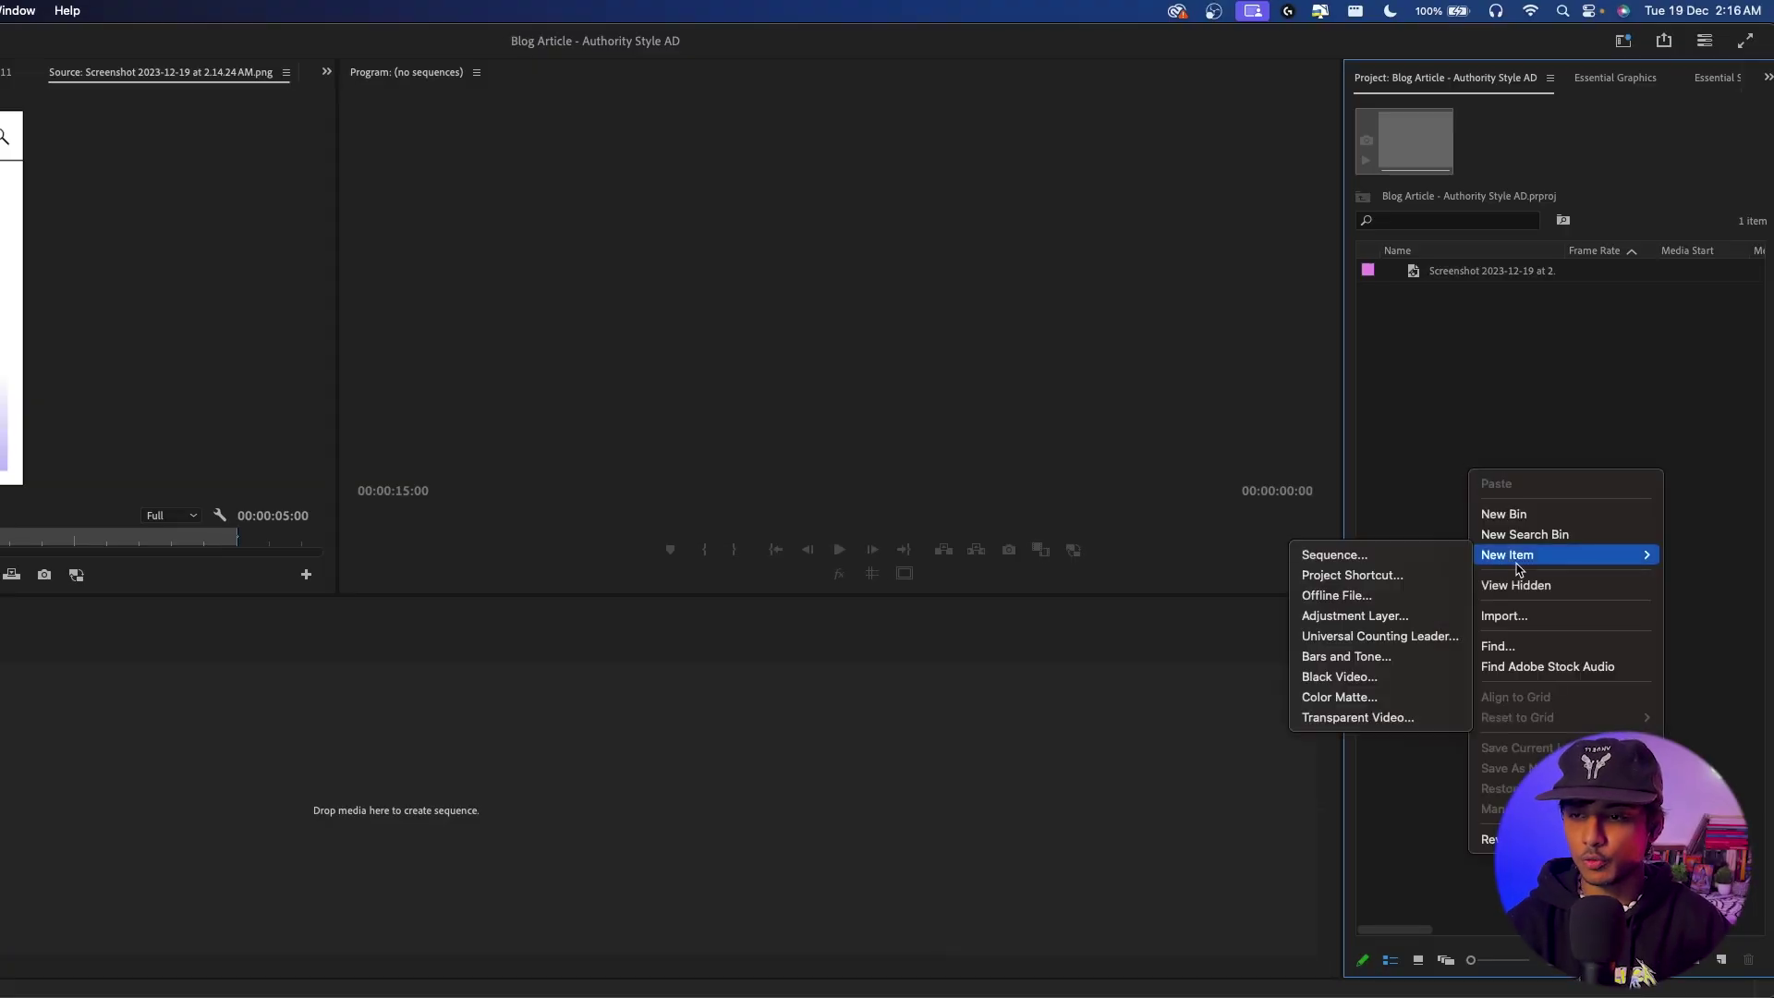
pyautogui.click(1358, 556)
pyautogui.click(347, 345)
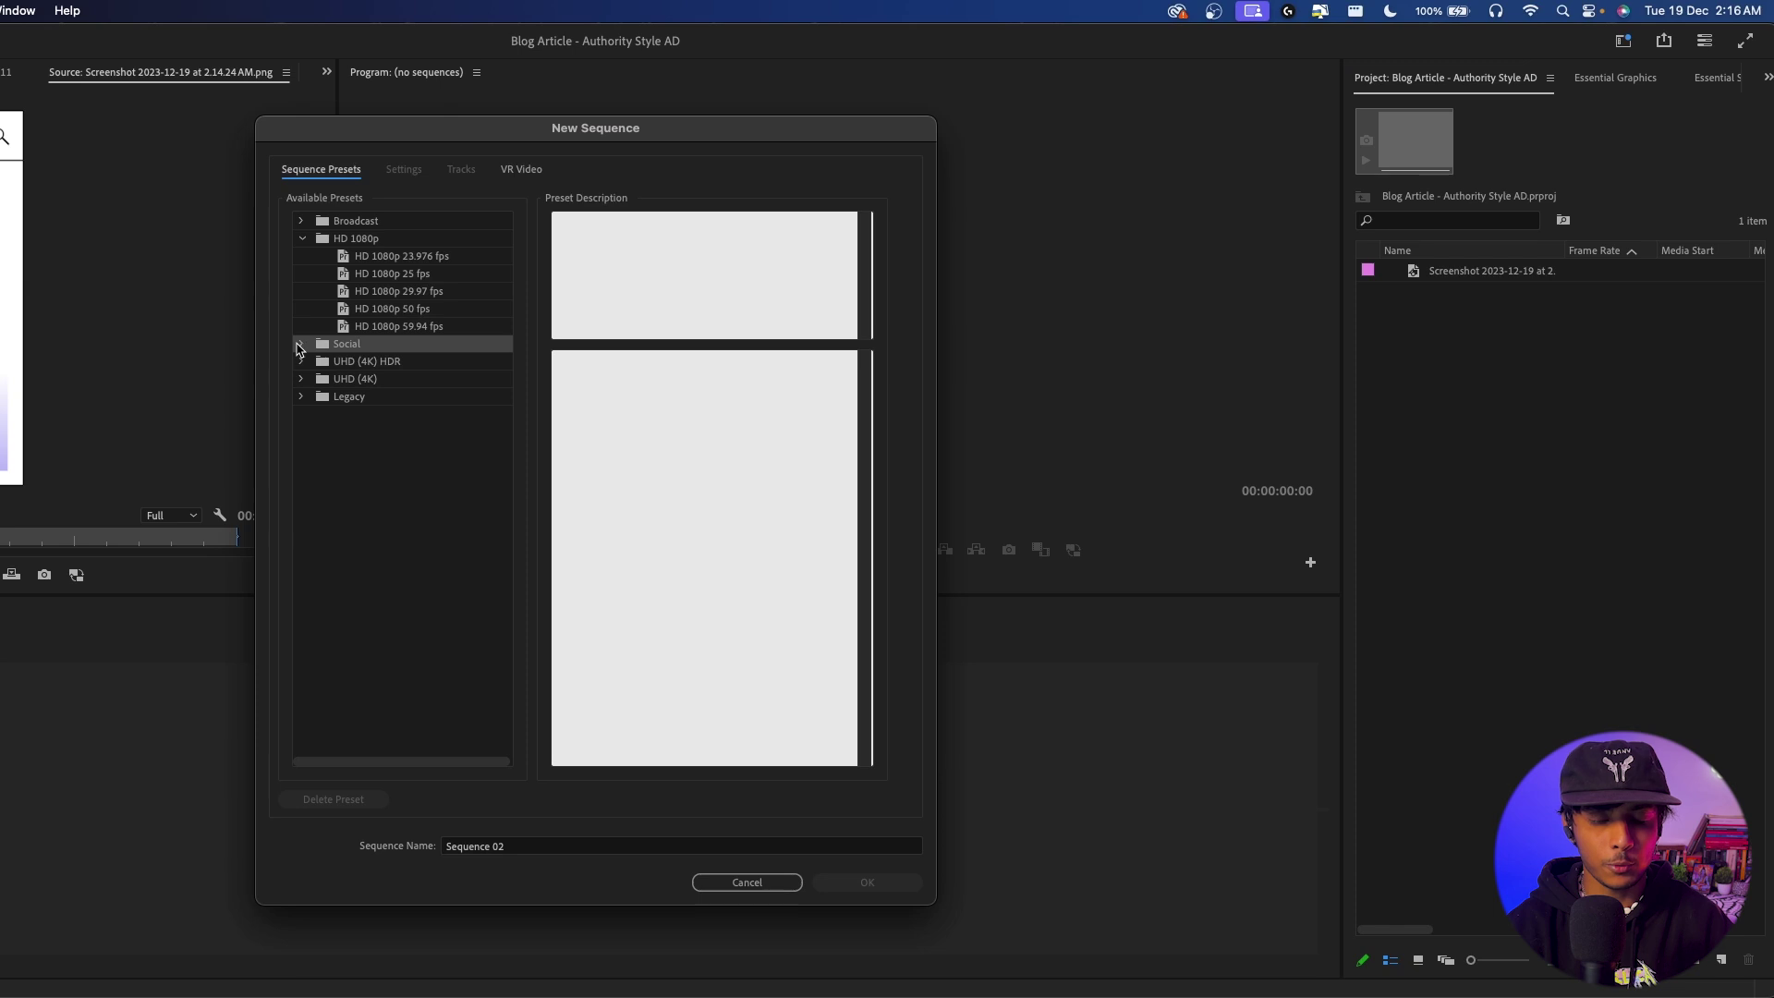
pyautogui.click(301, 344)
pyautogui.click(420, 366)
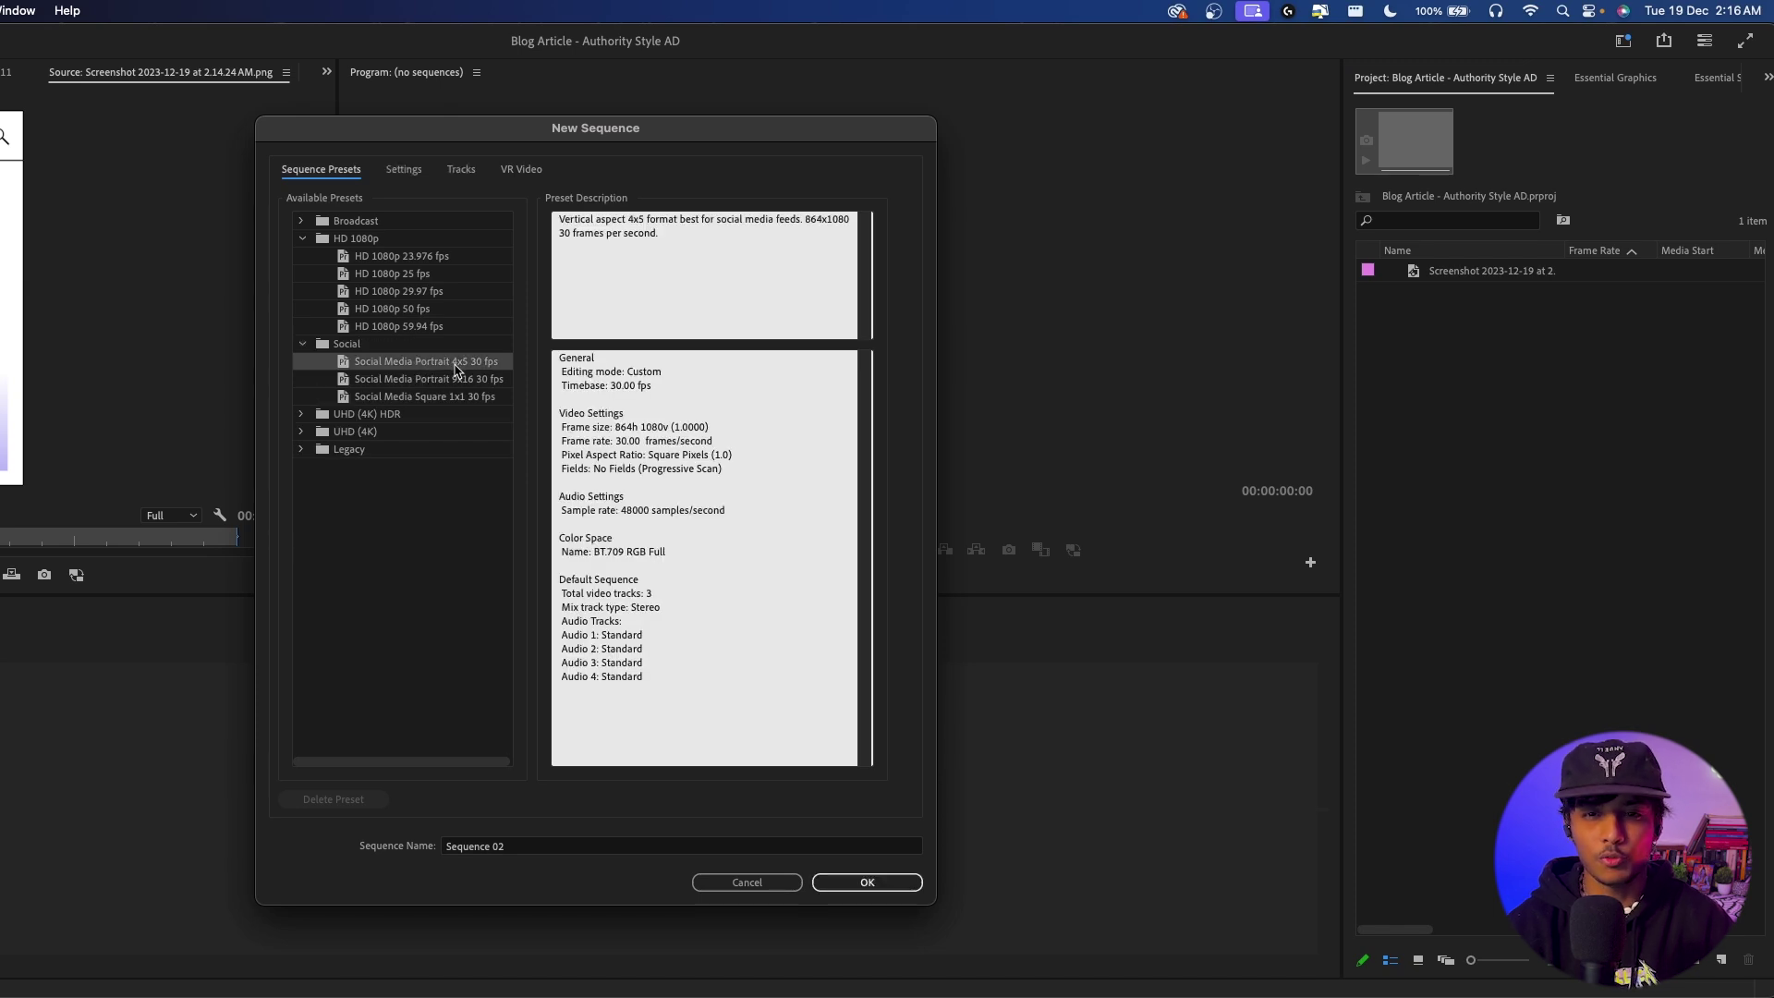
pyautogui.click(868, 881)
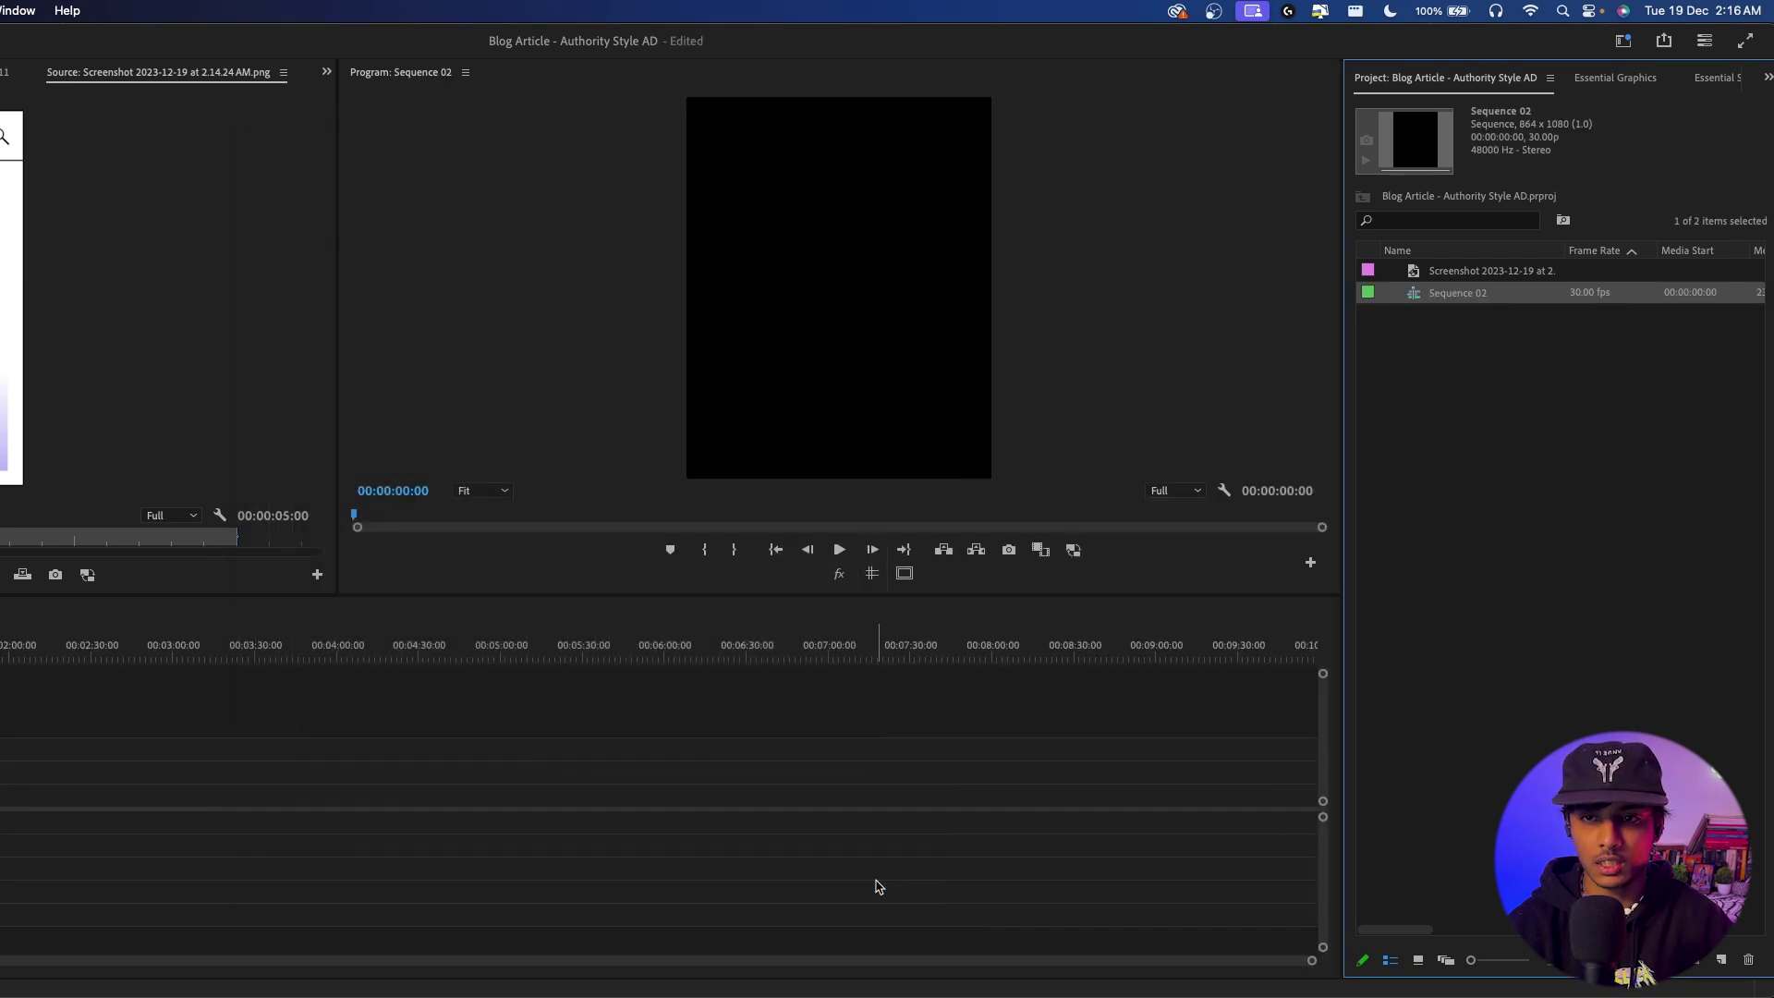
# - Create a white 864 x 1080 color matte at 30 fps and place it on V1 at the sequence start
pyautogui.rightClick(1434, 592)
pyautogui.moveTo(1489, 573)
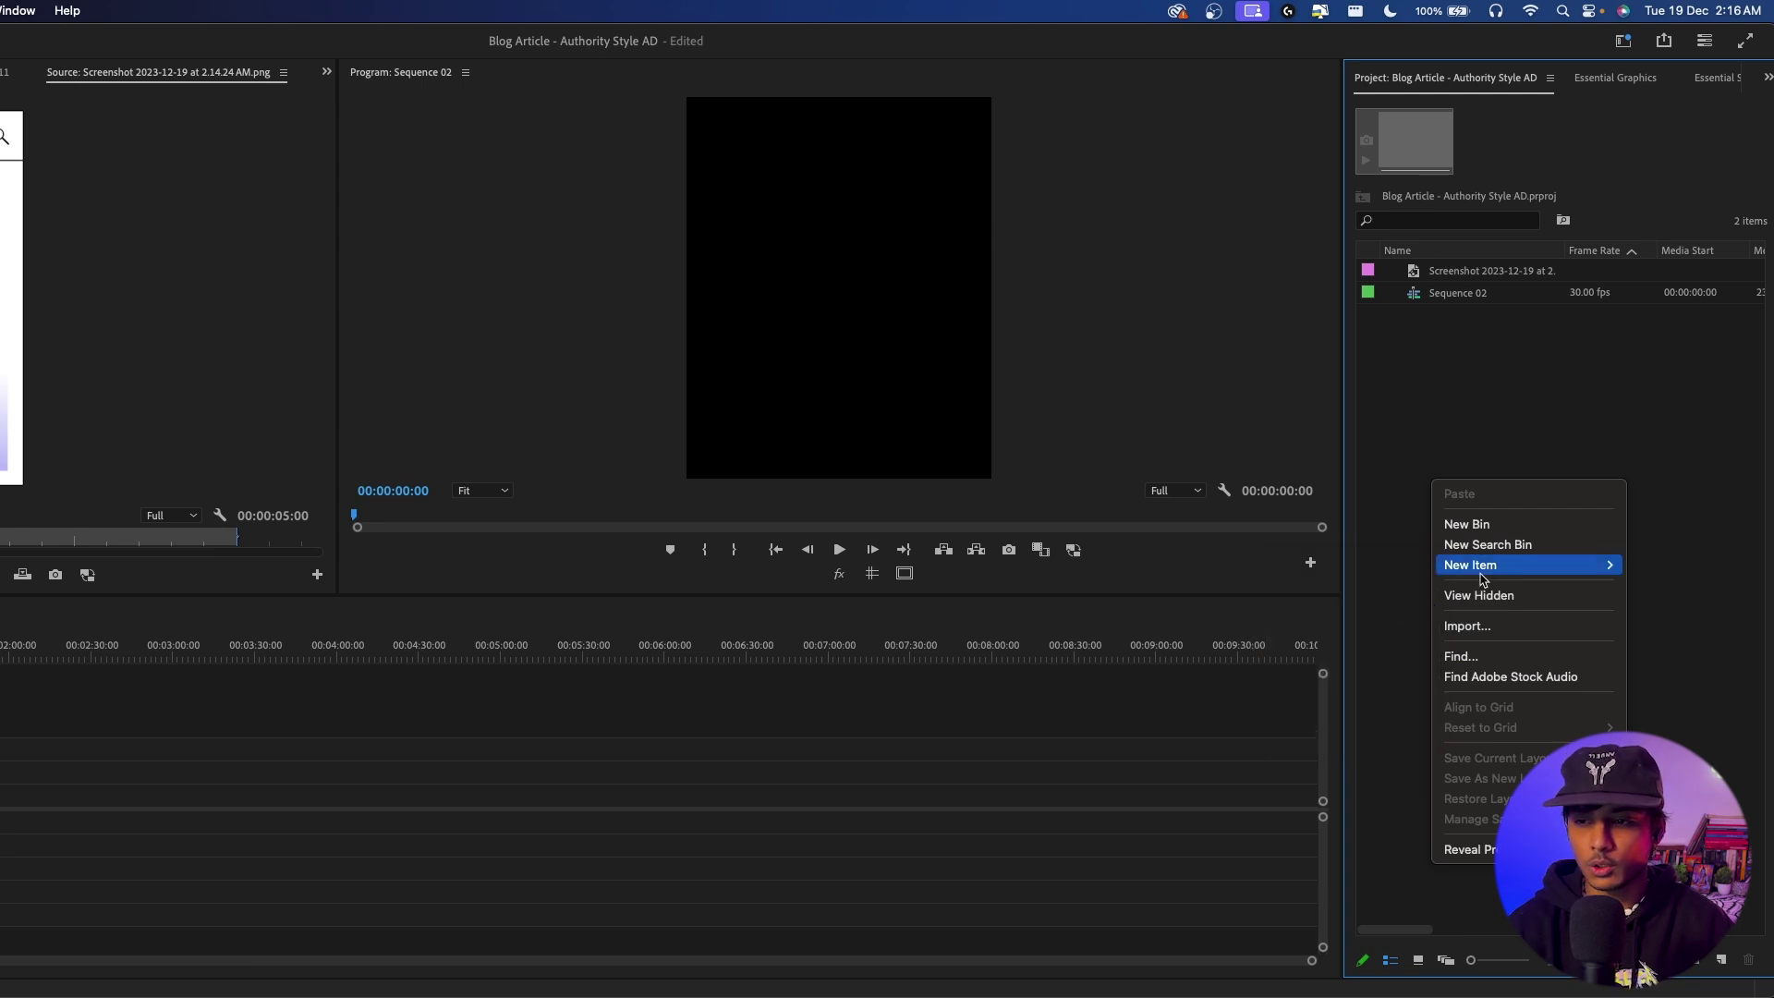
pyautogui.click(1303, 706)
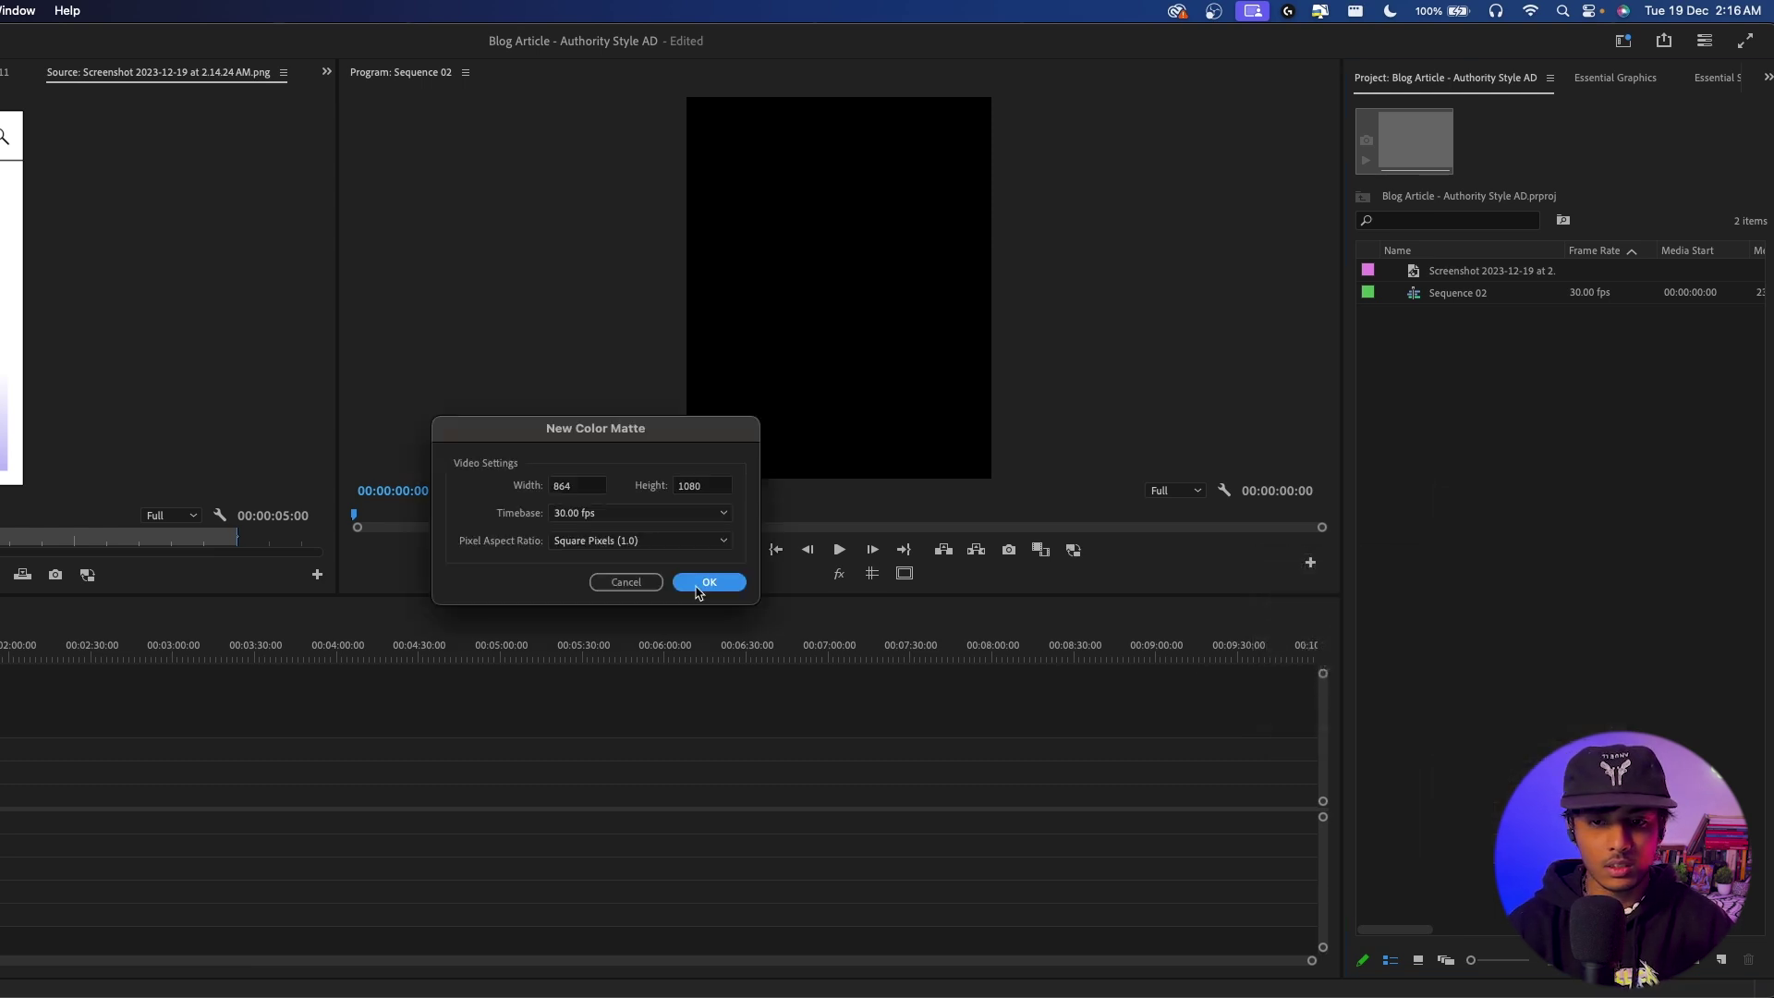
pyautogui.click(702, 582)
pyautogui.click(598, 495)
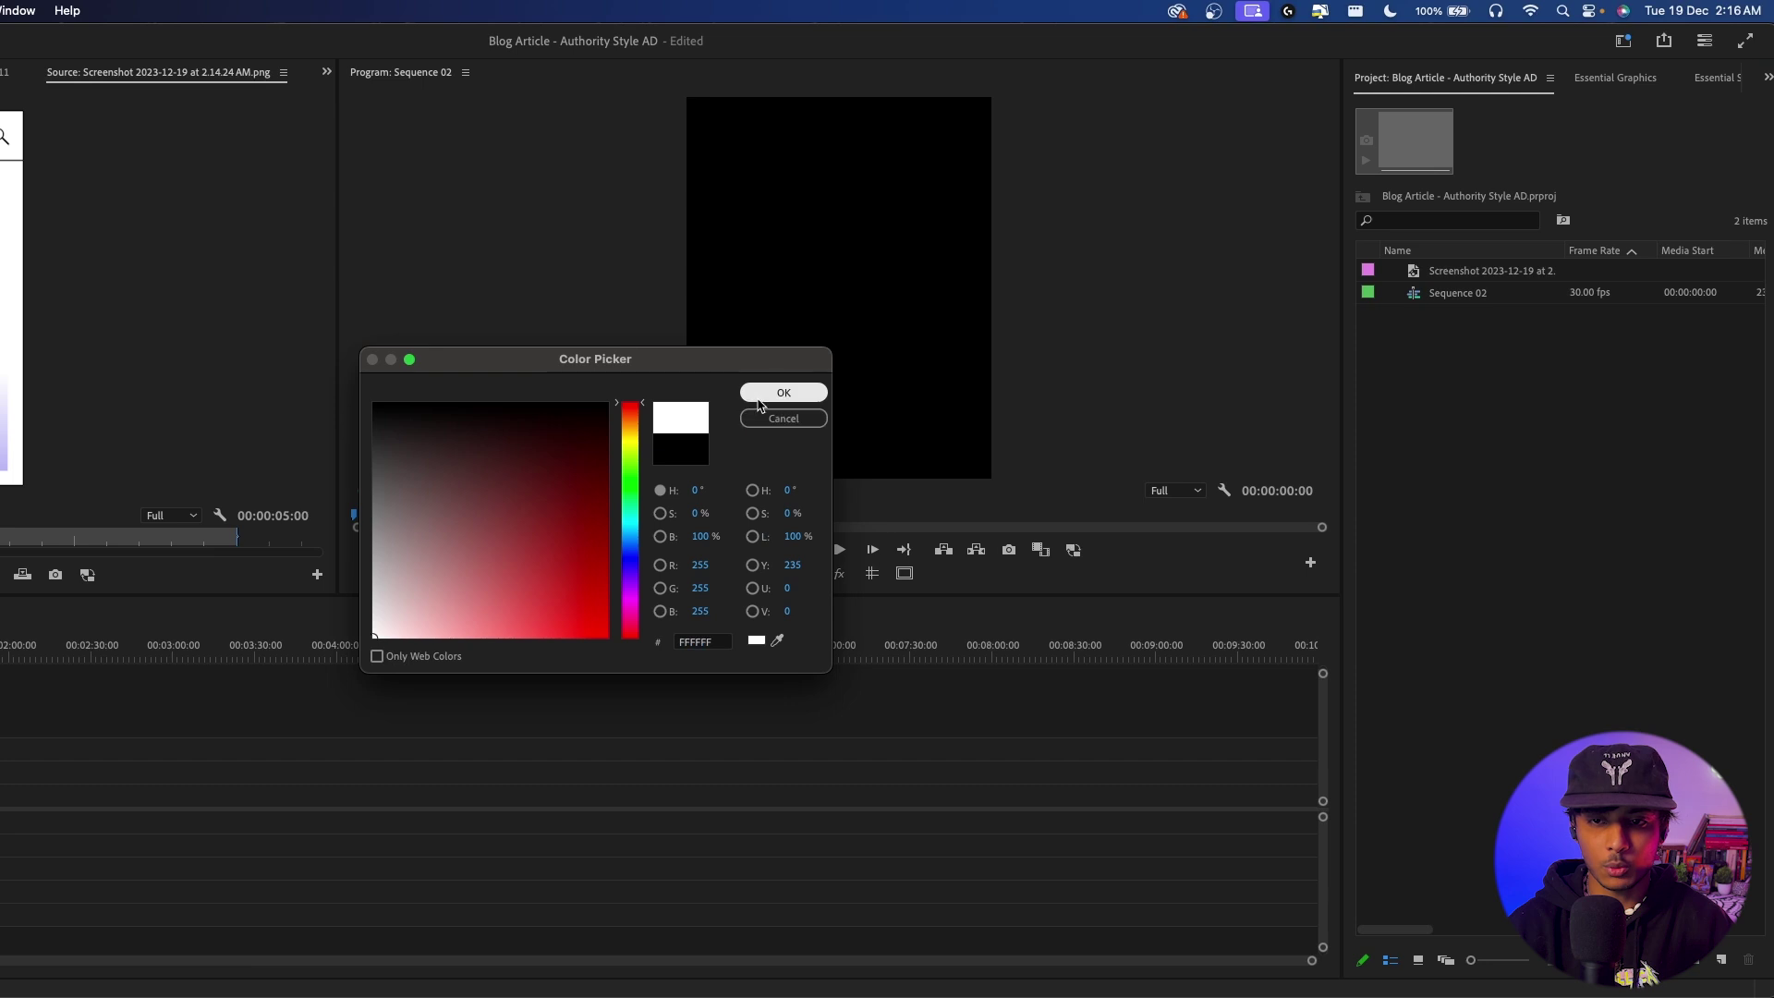
pyautogui.click(788, 390)
pyautogui.click(636, 551)
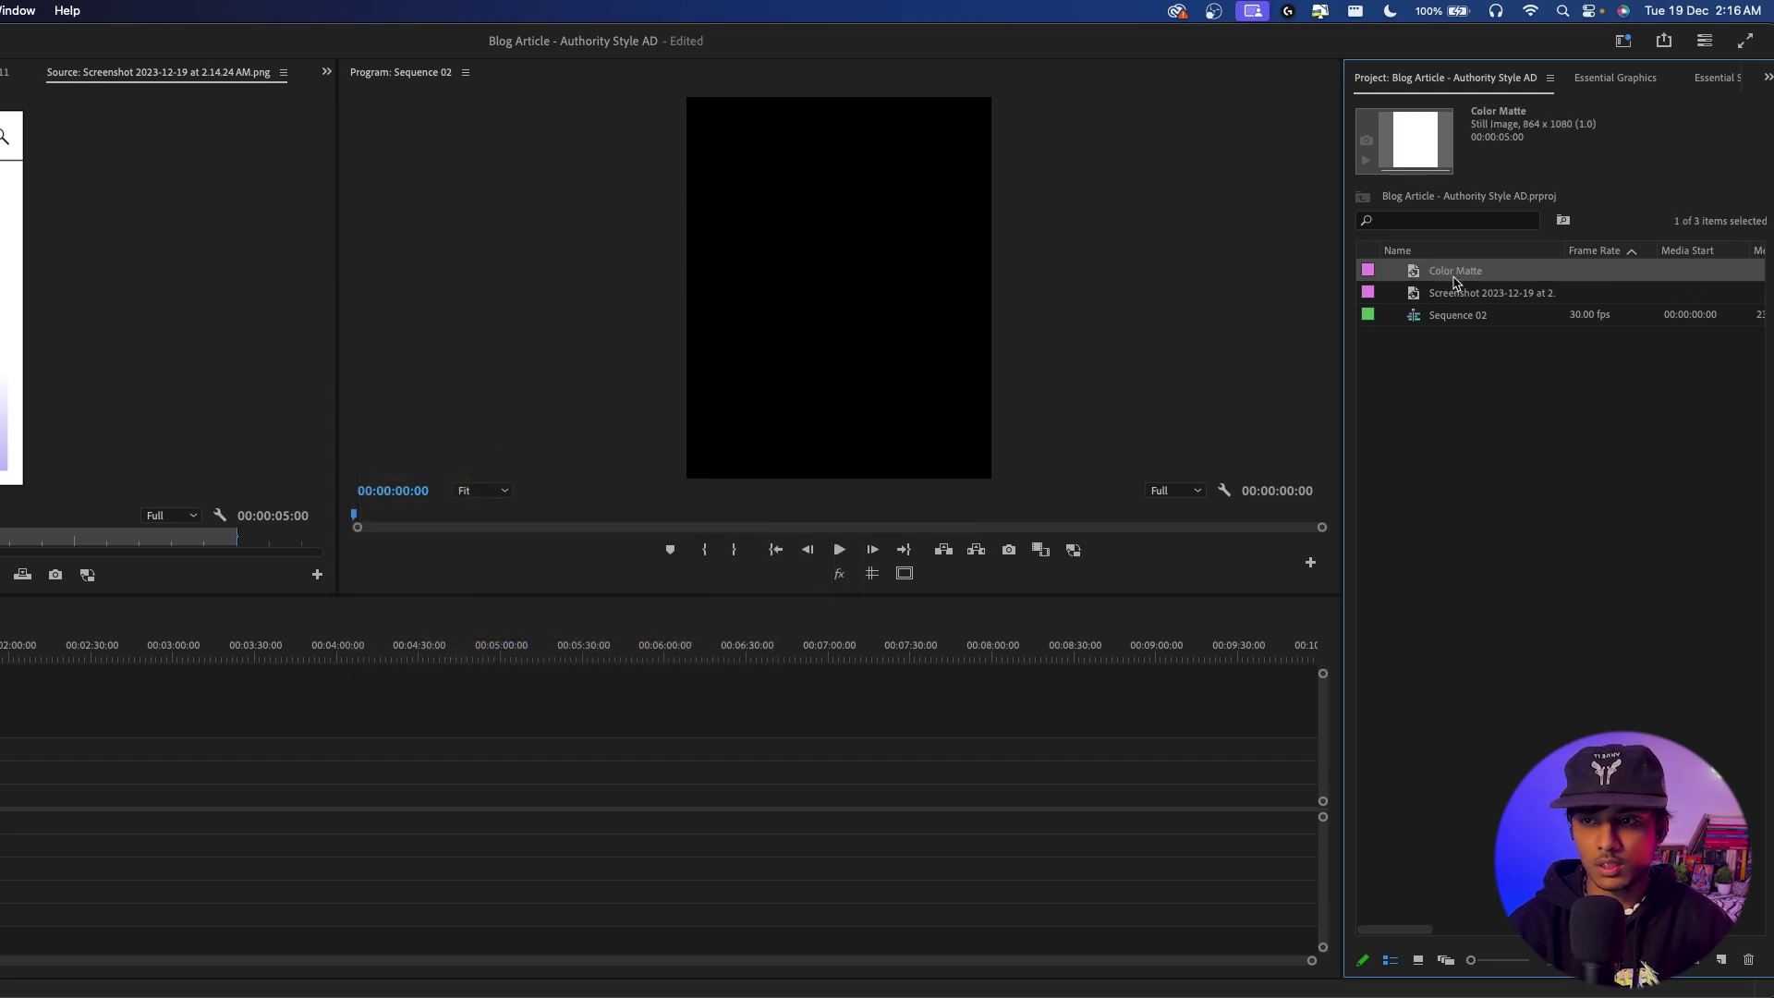
pyautogui.moveTo(1453, 280); pyautogui.dragTo(271, 796)
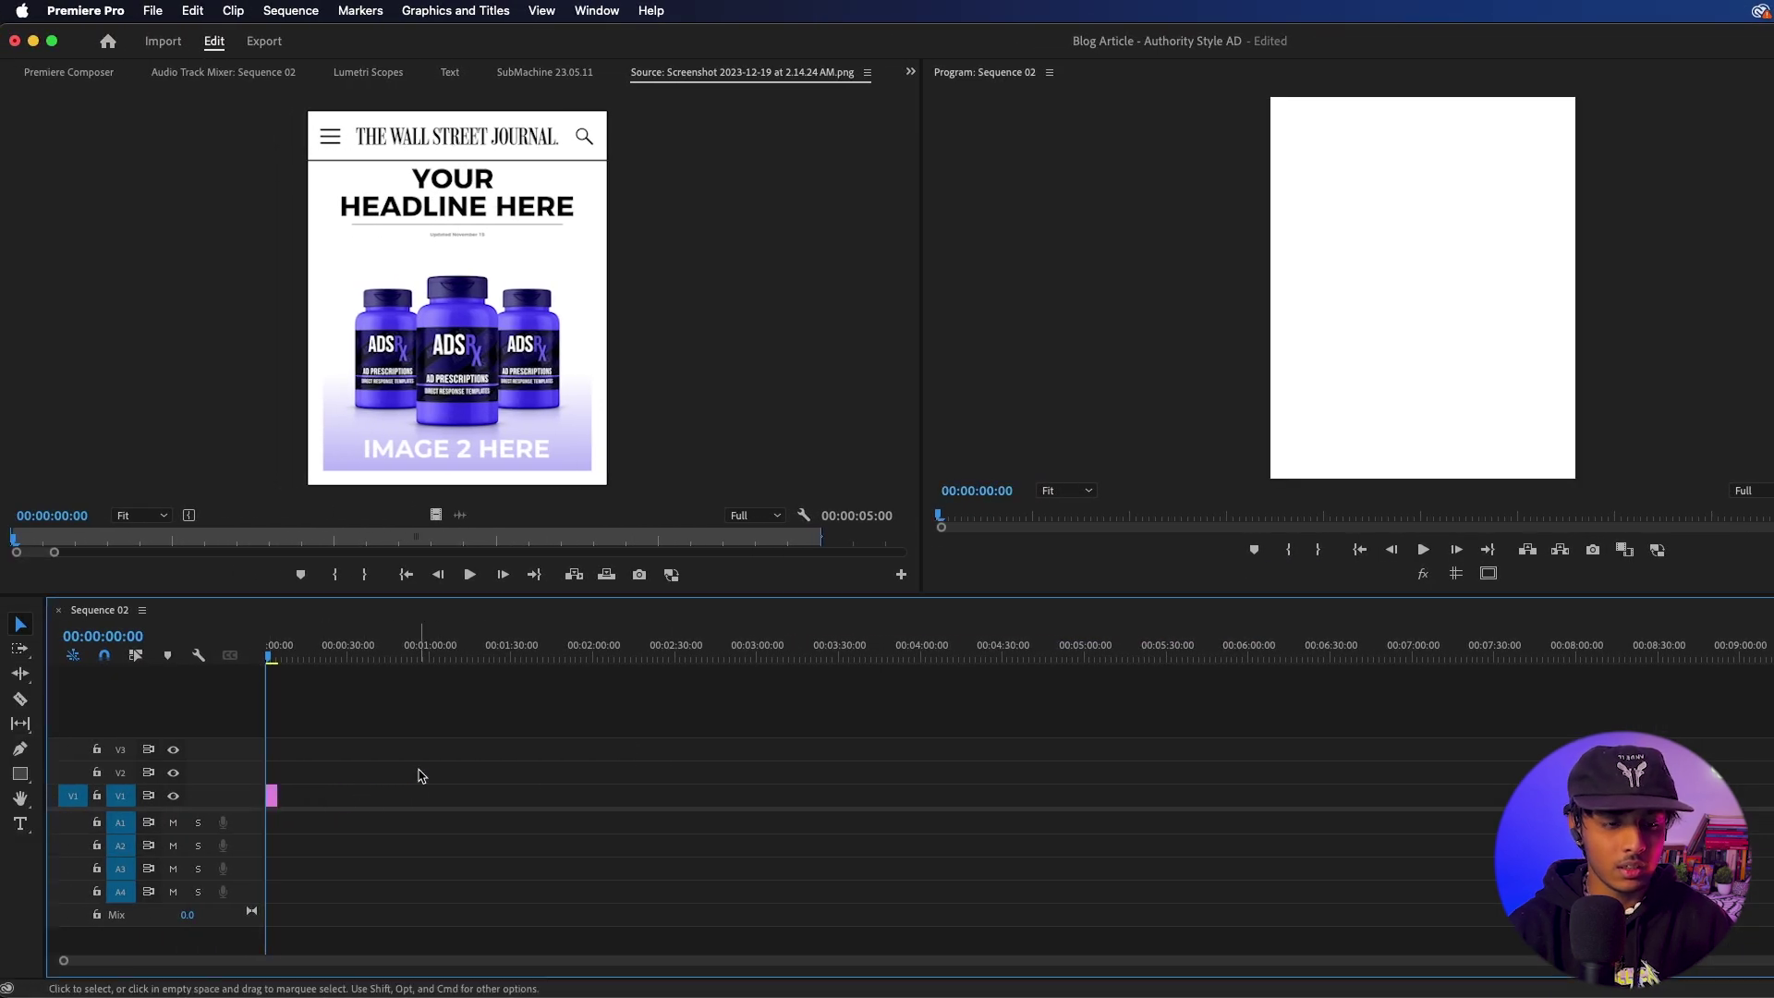
pyautogui.press('\\')
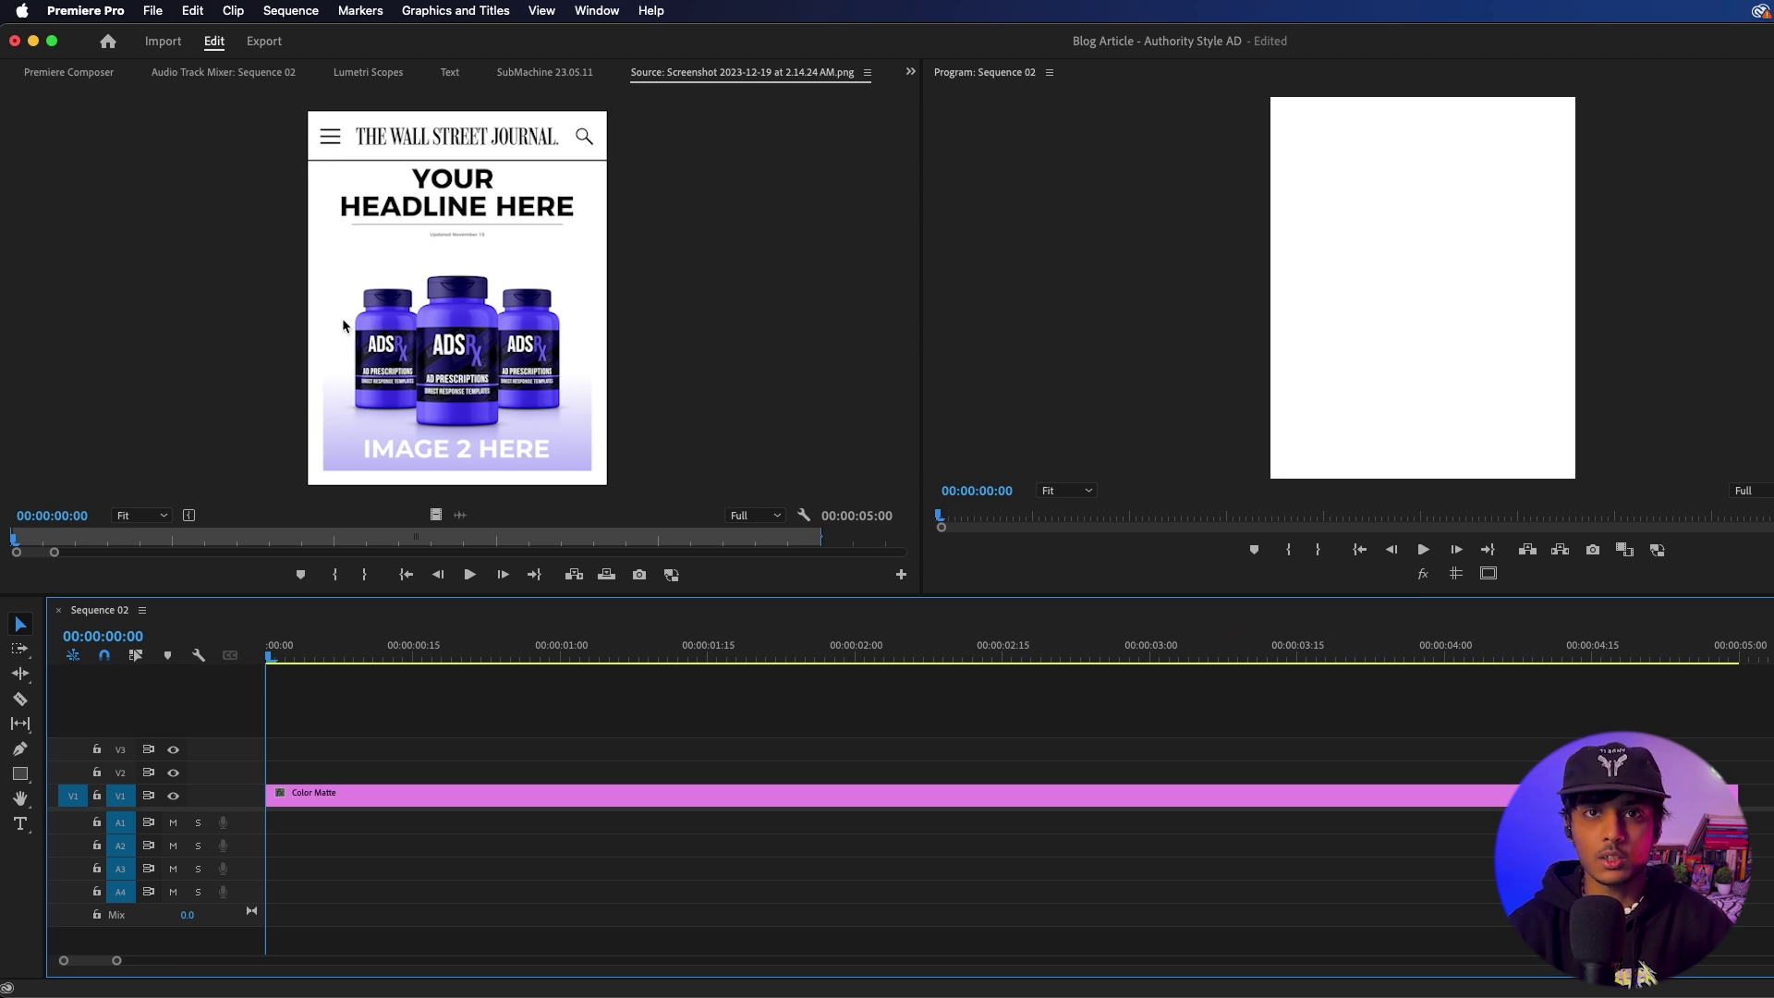
# - Draw a very thin horizontal rectangle across the page's full width as a divider line below the header area
pyautogui.click(20, 773)
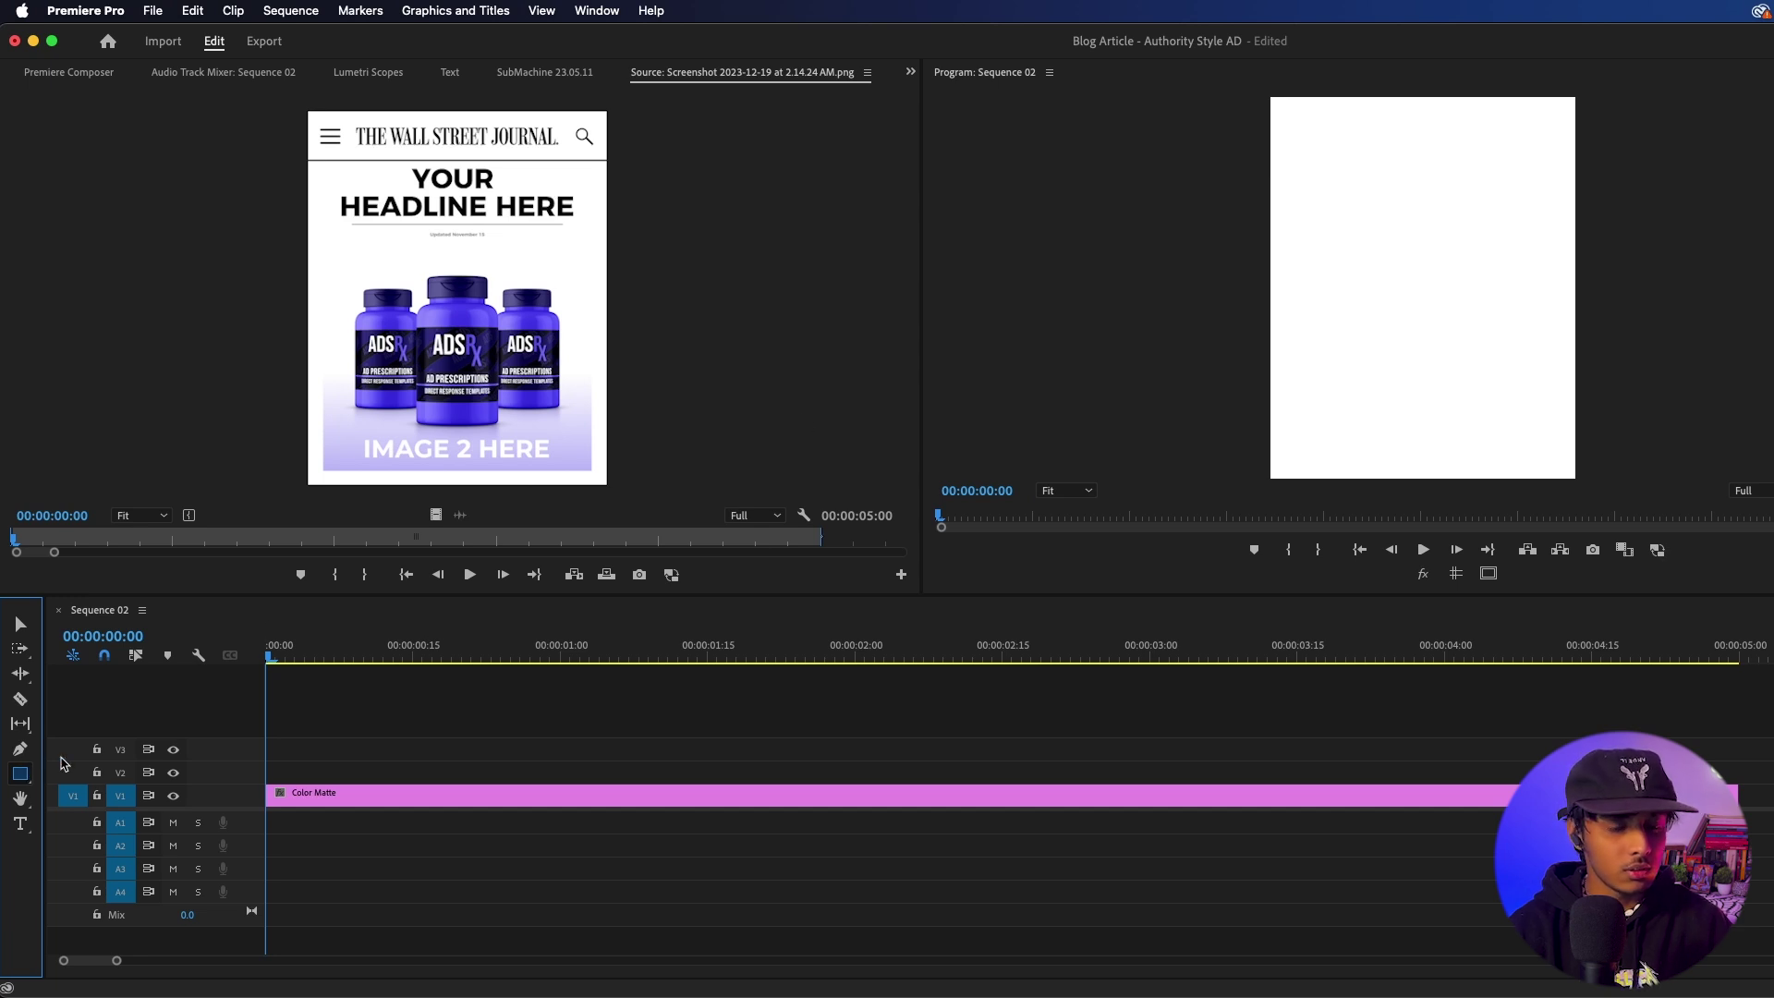
pyautogui.click(1245, 166)
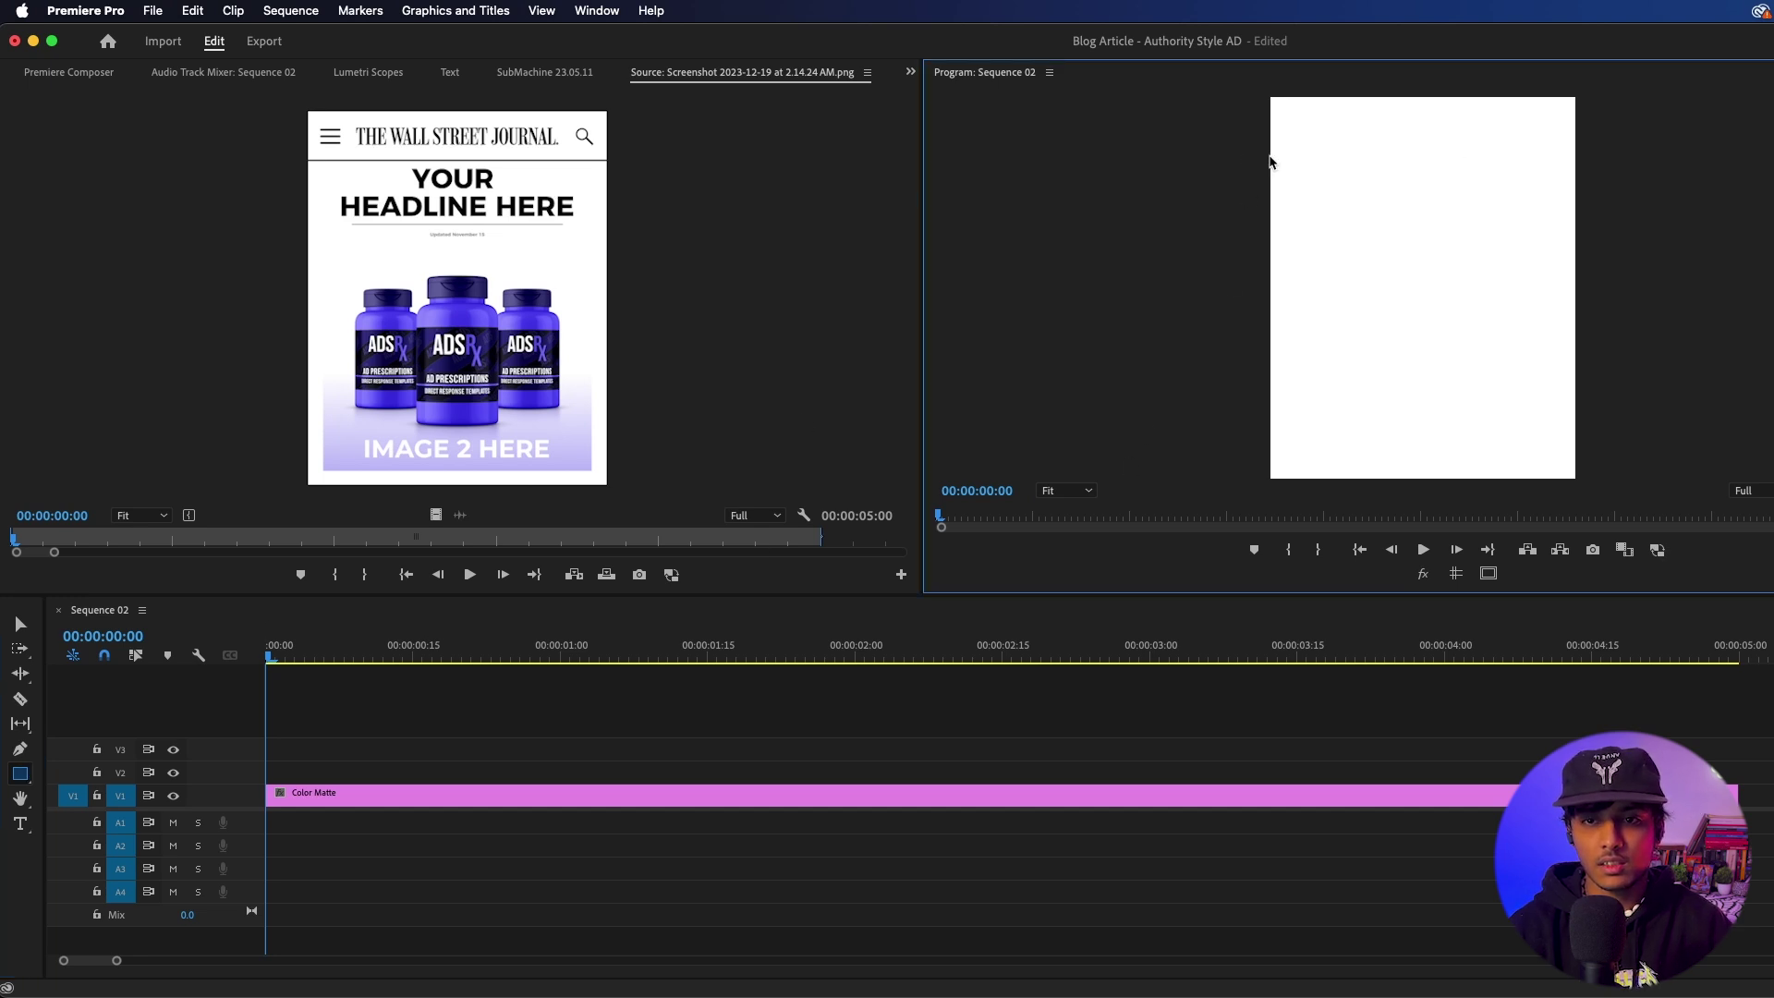
pyautogui.moveTo(1269, 155); pyautogui.dragTo(1587, 155)
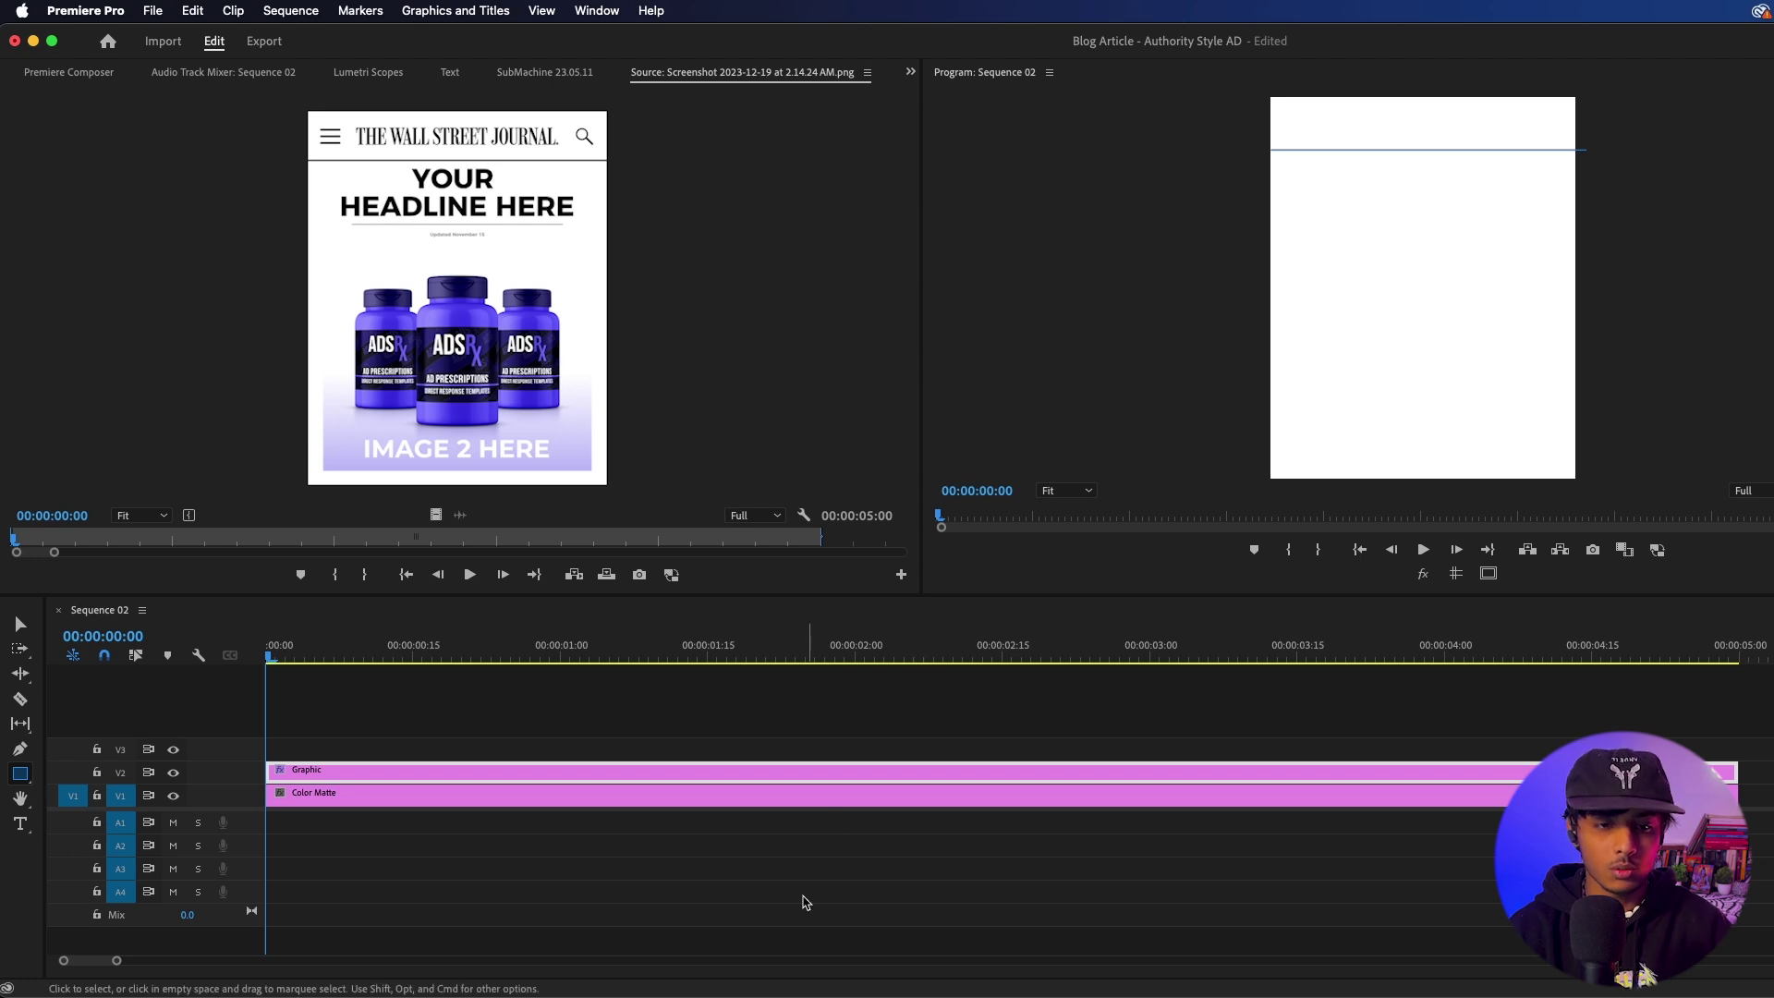
# - Place The-Wall-Street-Journal-logo.png on V3 at the start of the sequence
pyautogui.moveTo(1587, 487); pyautogui.dragTo(266, 747)
pyautogui.moveTo(266, 747); pyautogui.dragTo(266, 746)
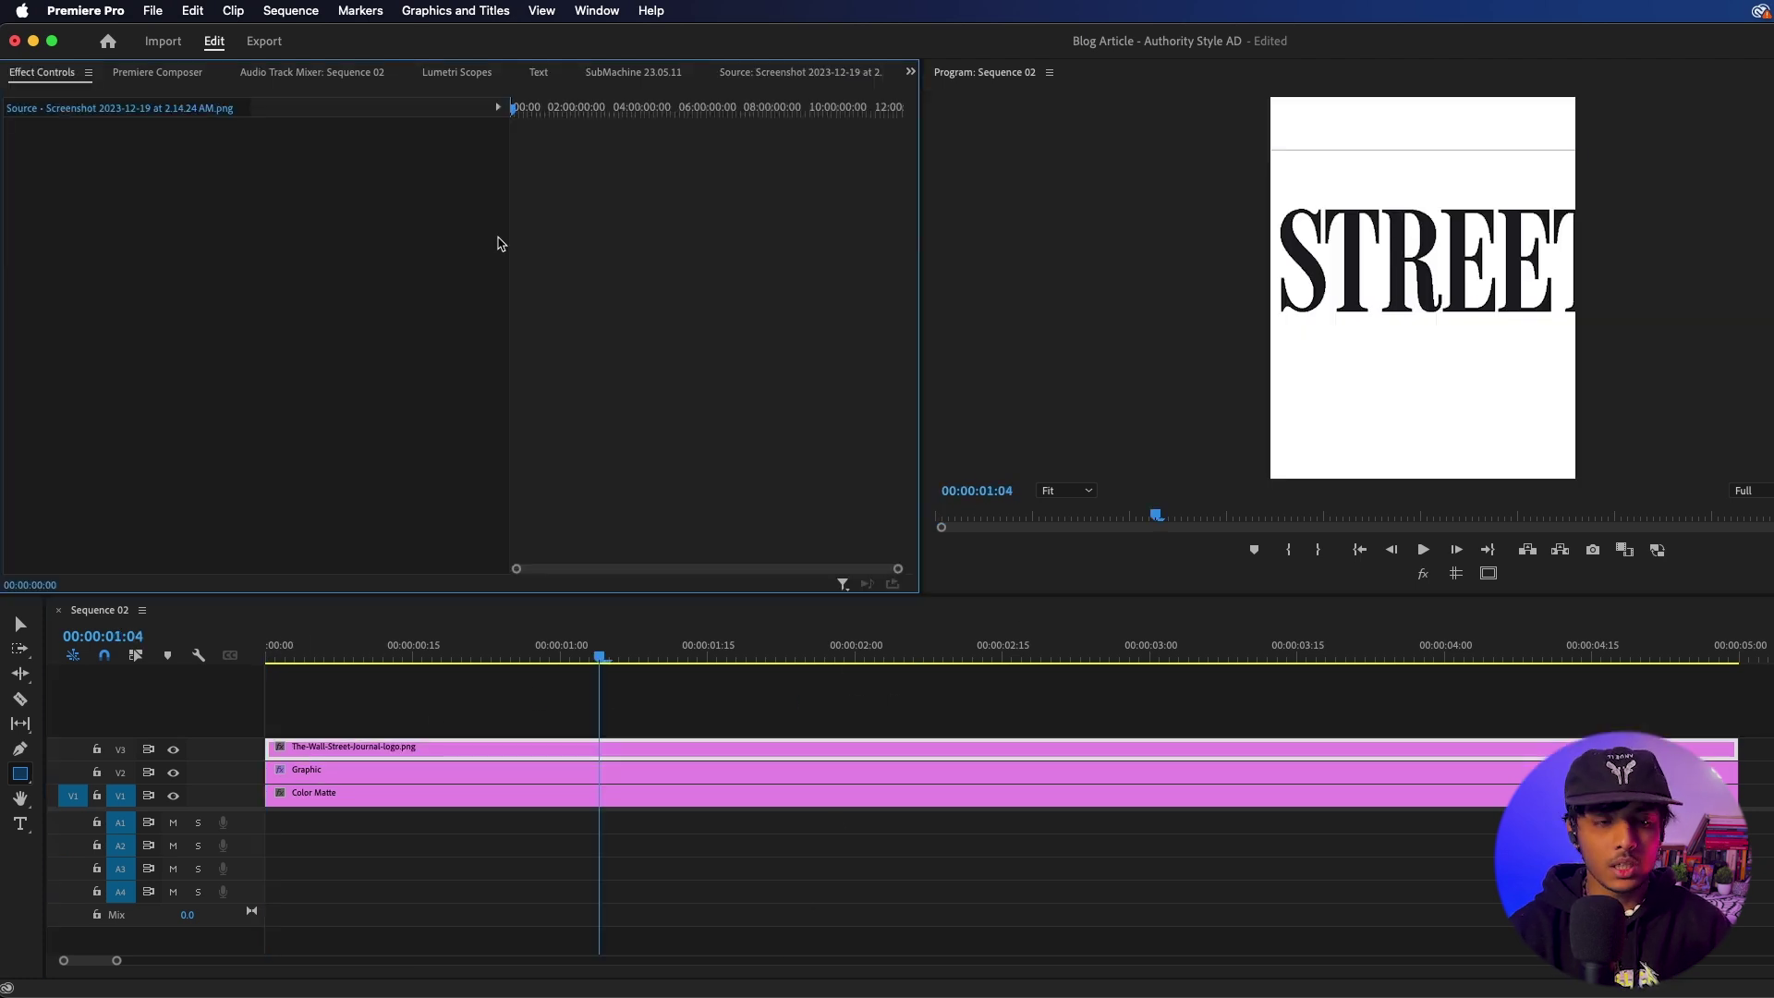
# - Scale the Wall Street Journal logo to 17.7 and move it to about 434.6, 85.0, centred above the divider line
pyautogui.click(406, 746)
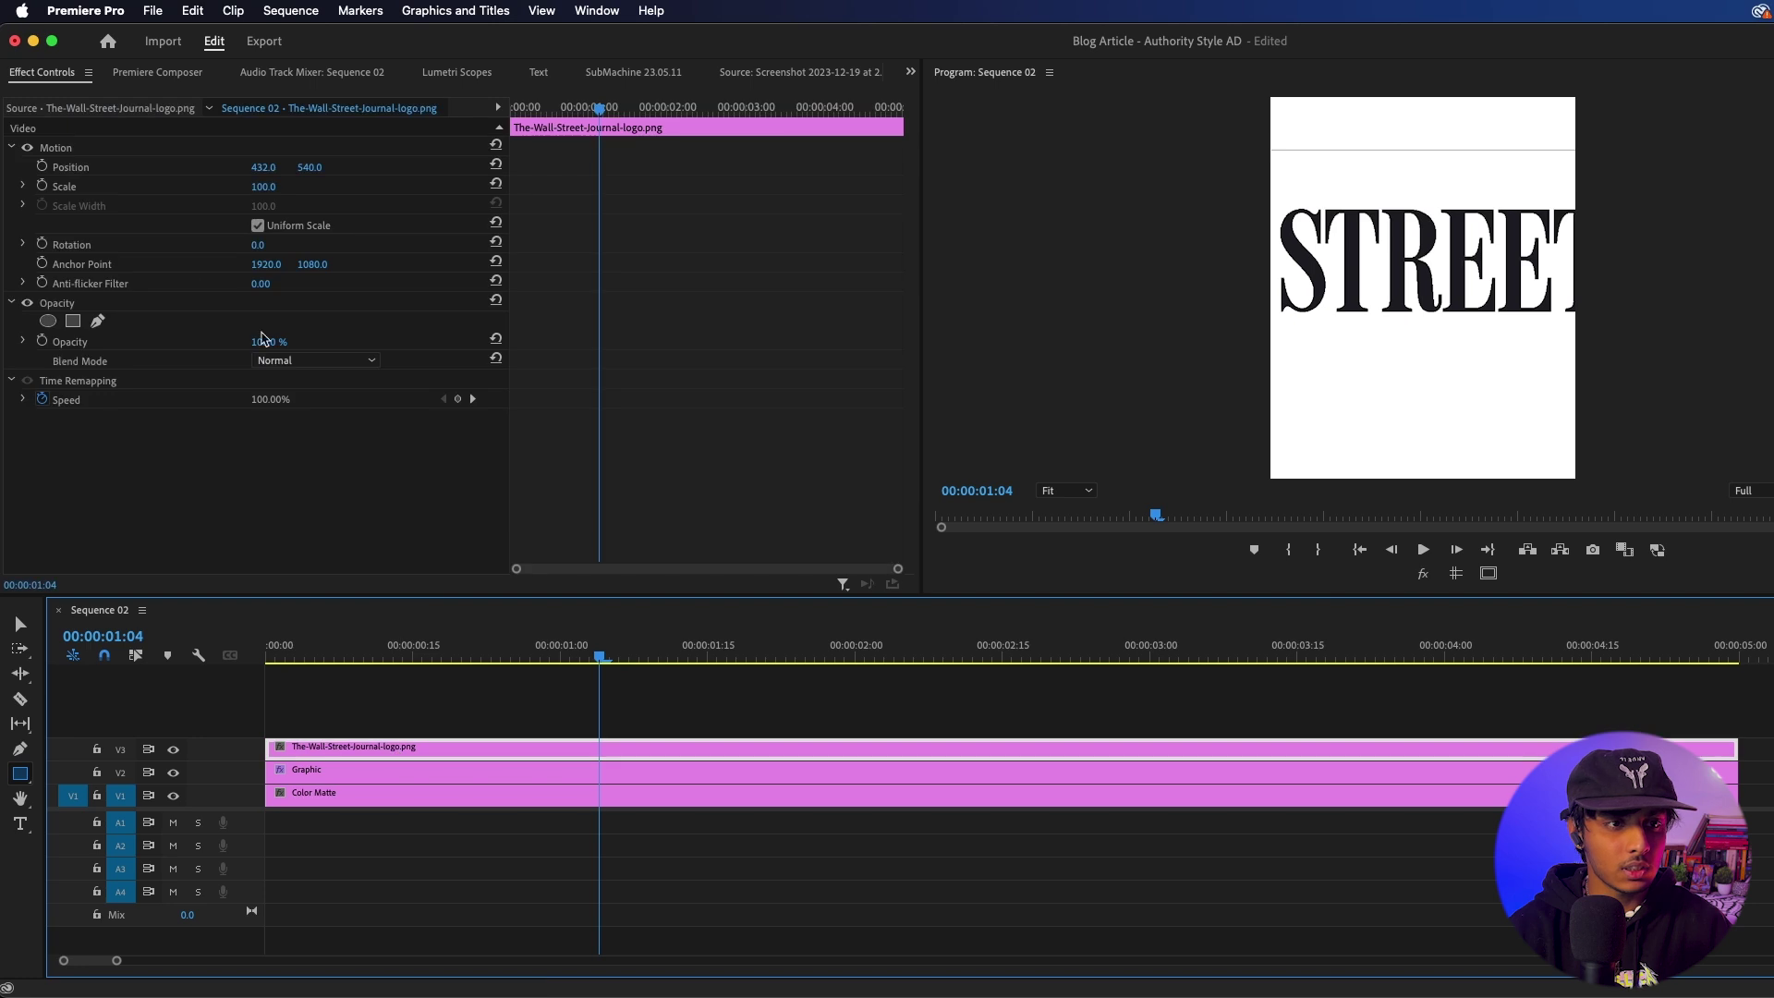
pyautogui.click(92, 149)
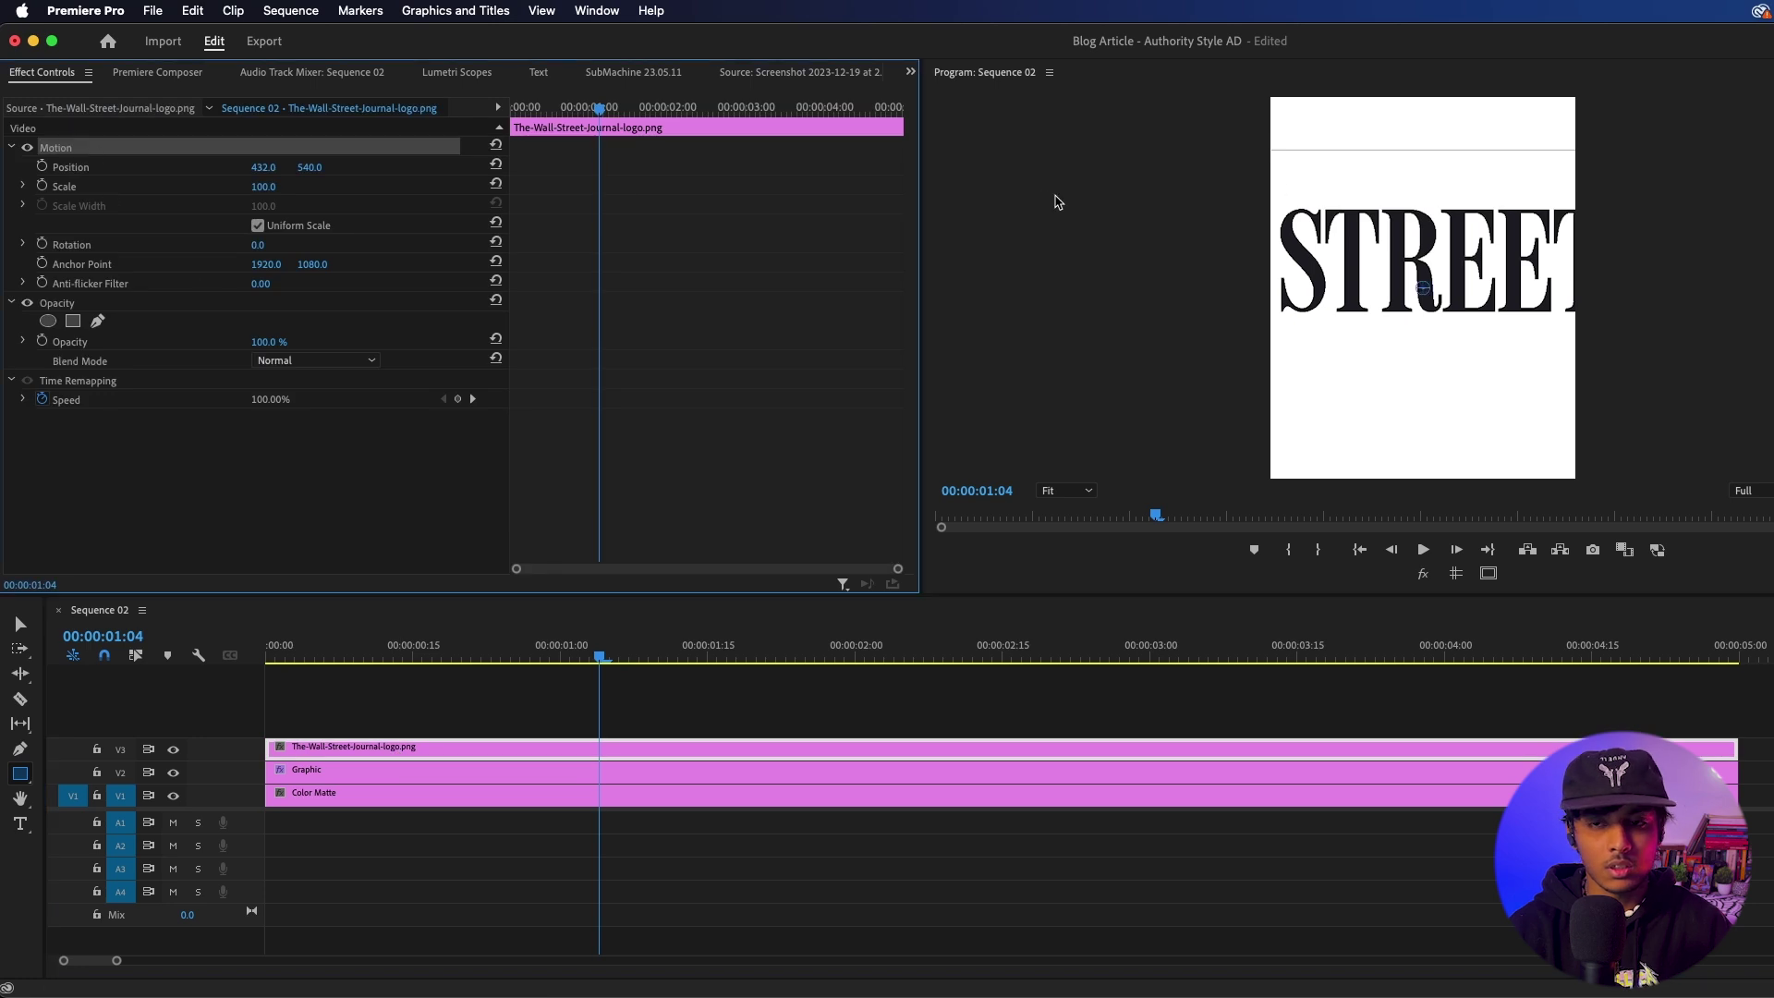
pyautogui.click(259, 186)
pyautogui.write('17')
pyautogui.press('Return')
pyautogui.click(1457, 295)
pyautogui.moveTo(1458, 296); pyautogui.dragTo(1511, 173)
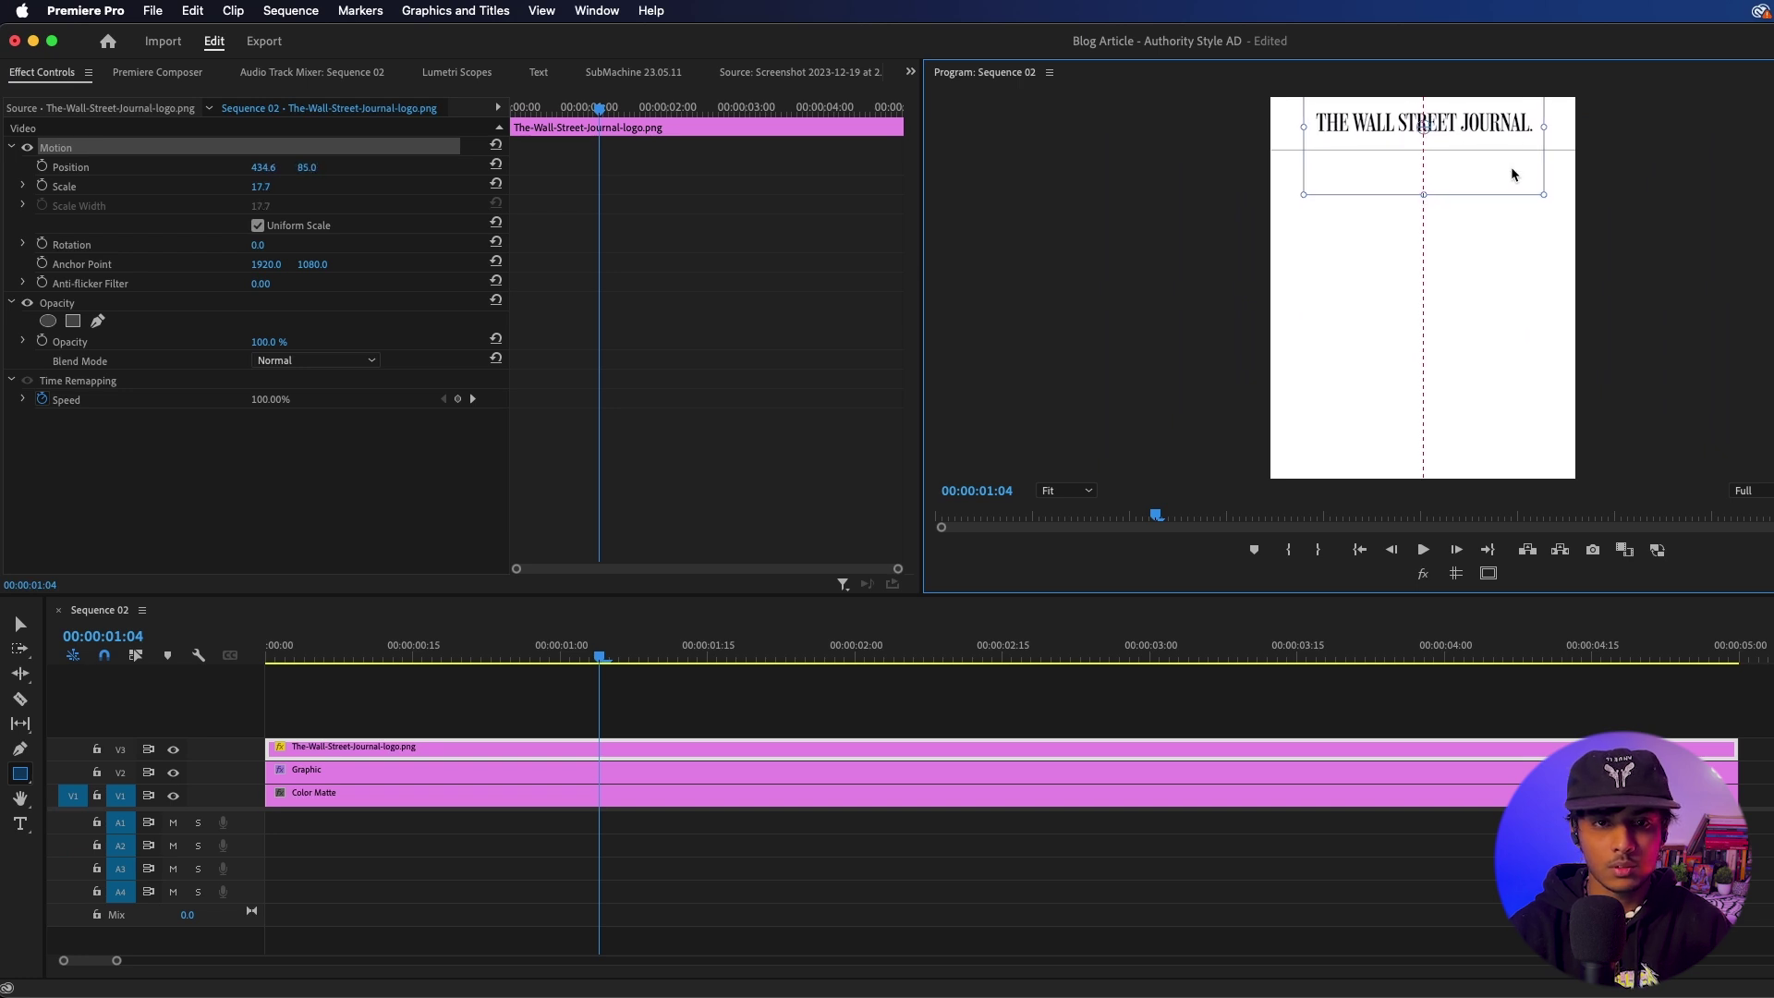
# - Draw a short thin horizontal bar in the page and stack copies of it on V4 to V6 from the sequence start
pyautogui.click(735, 73)
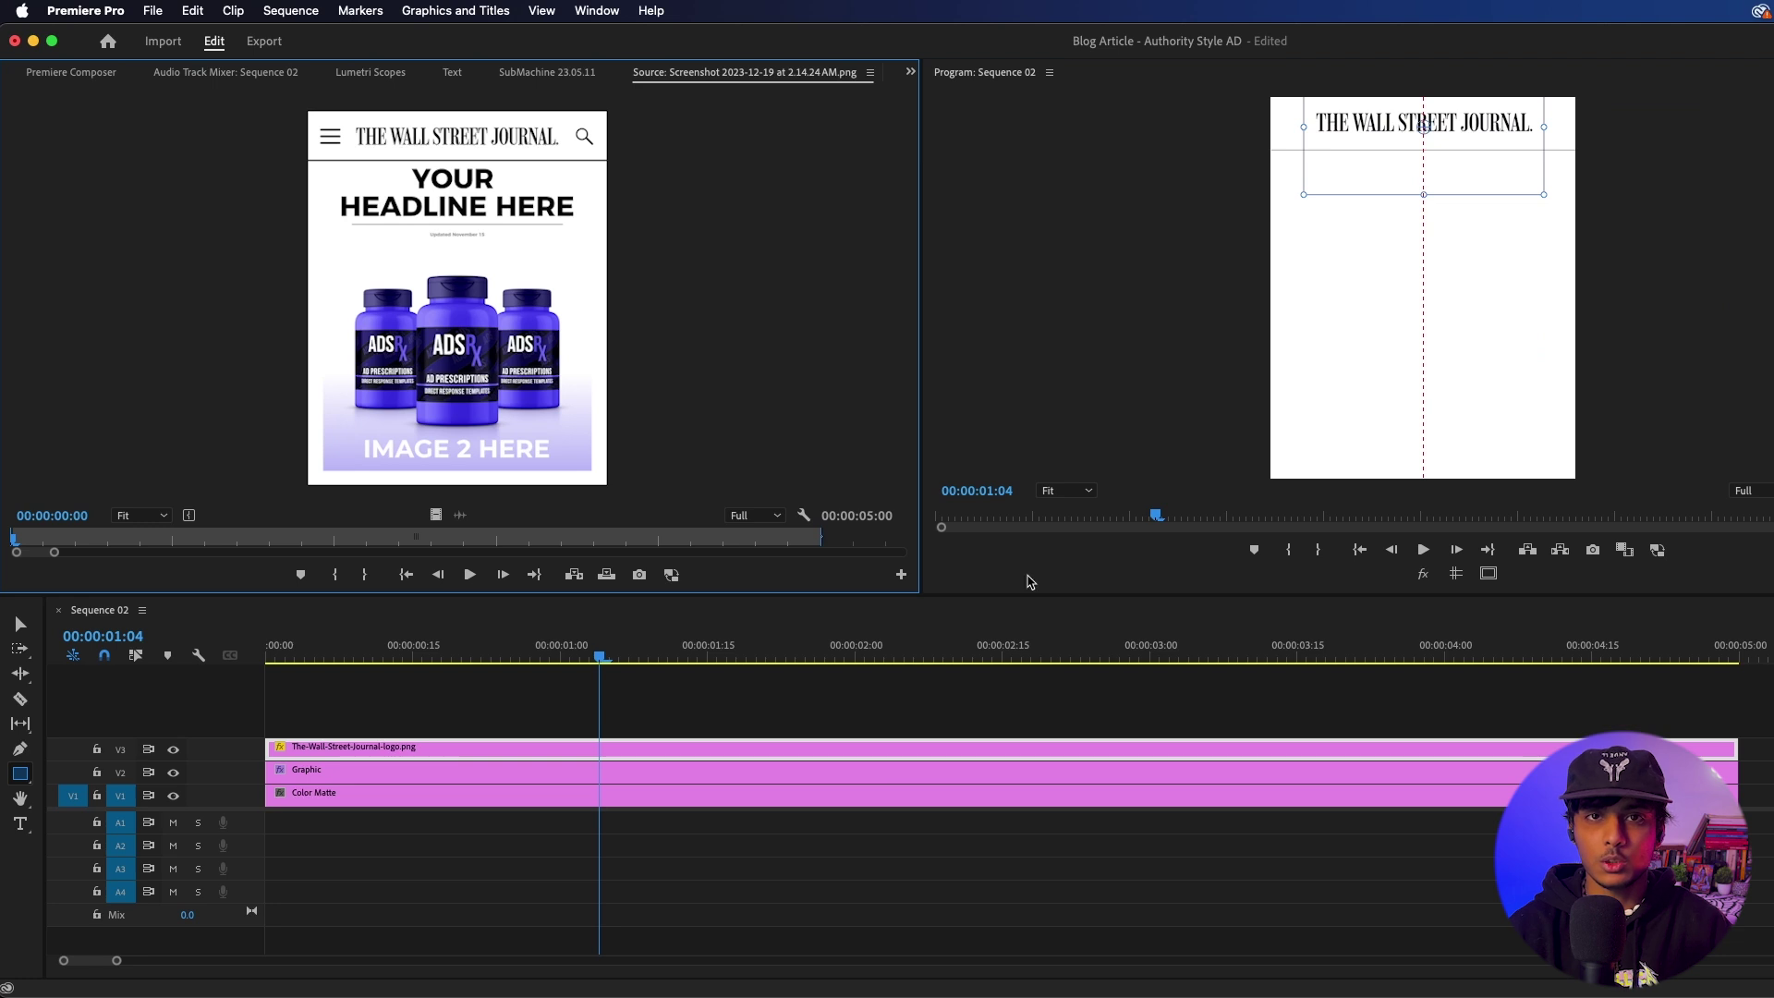
pyautogui.click(825, 683)
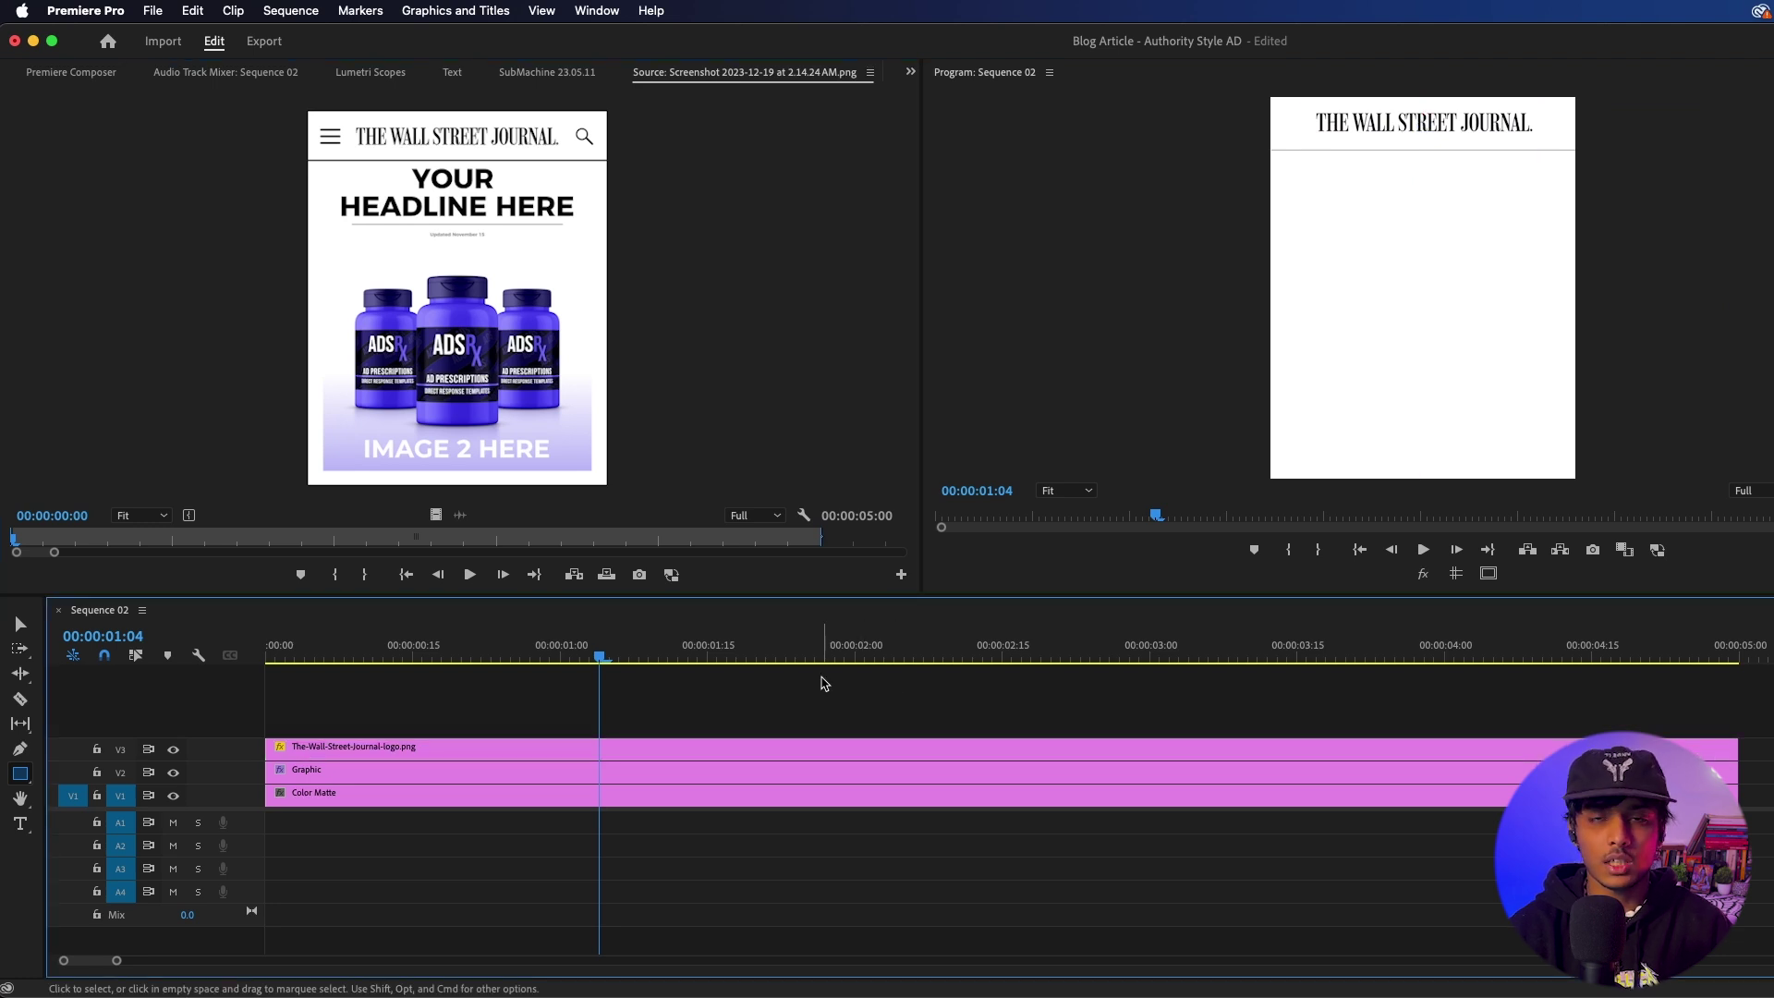
pyautogui.moveTo(1356, 262); pyautogui.dragTo(1444, 270)
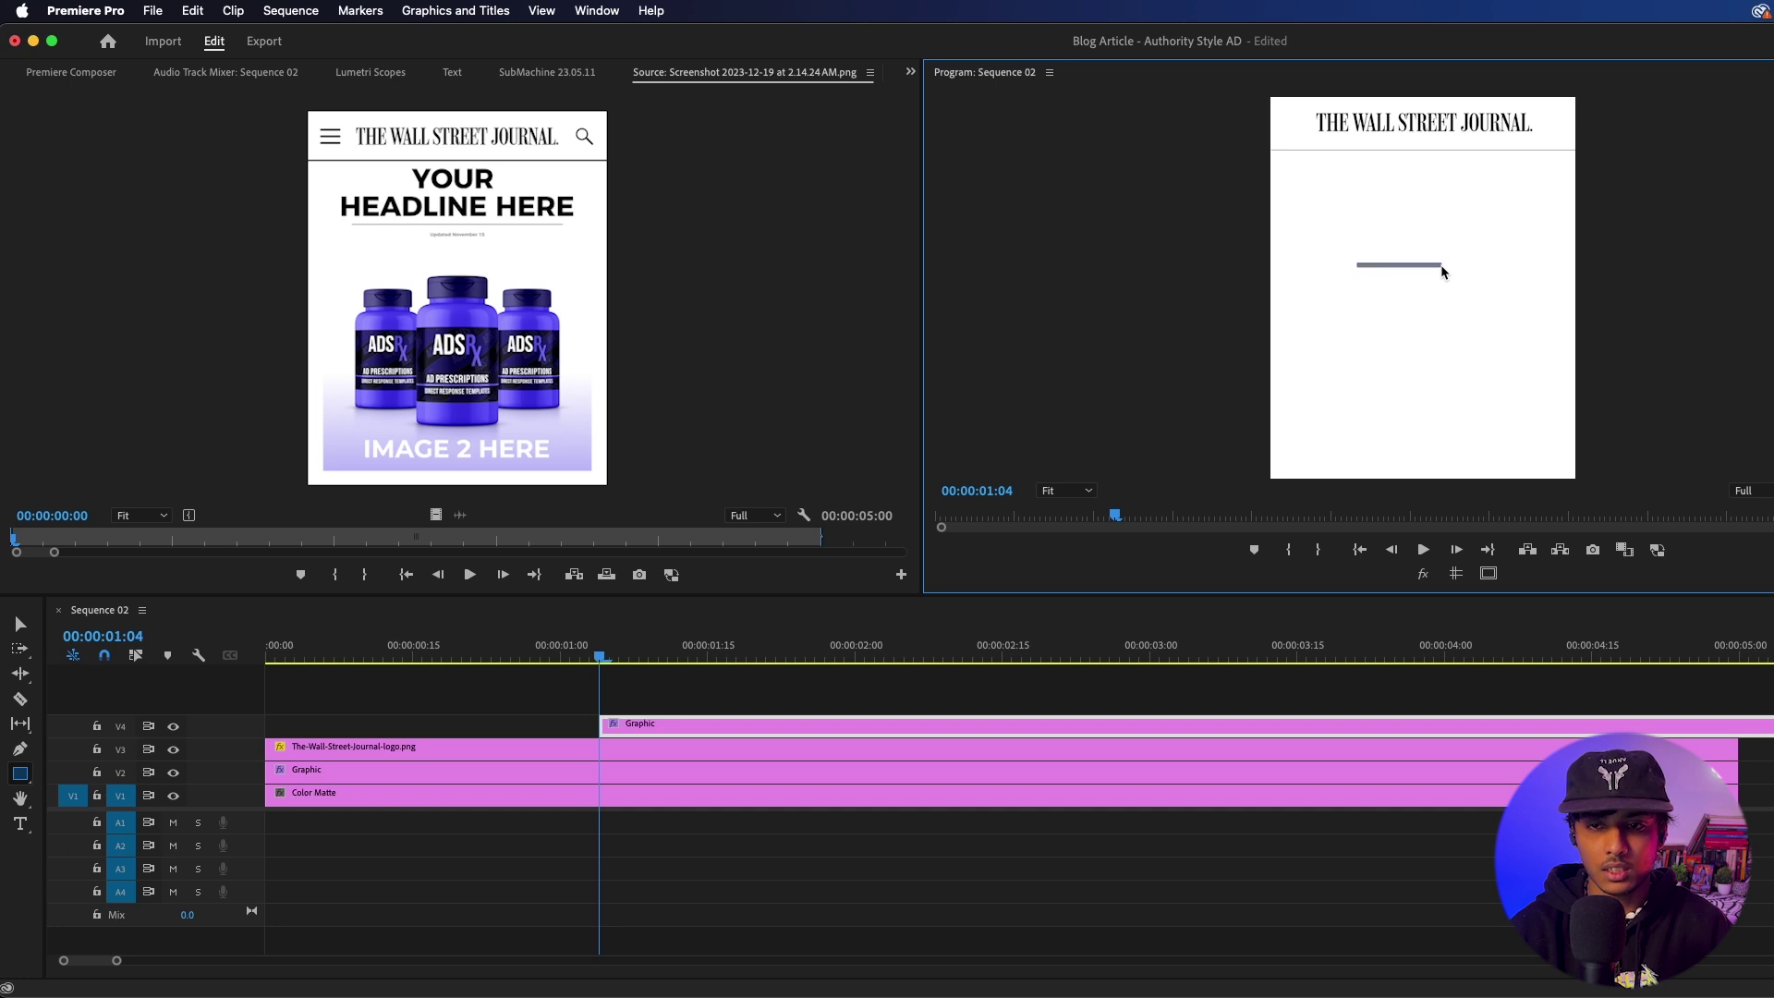
pyautogui.moveTo(969, 724); pyautogui.dragTo(716, 688)
# - Offset the bar copies vertically to form three evenly spaced parallel lines for a menu icon
pyautogui.doubleClick(519, 734)
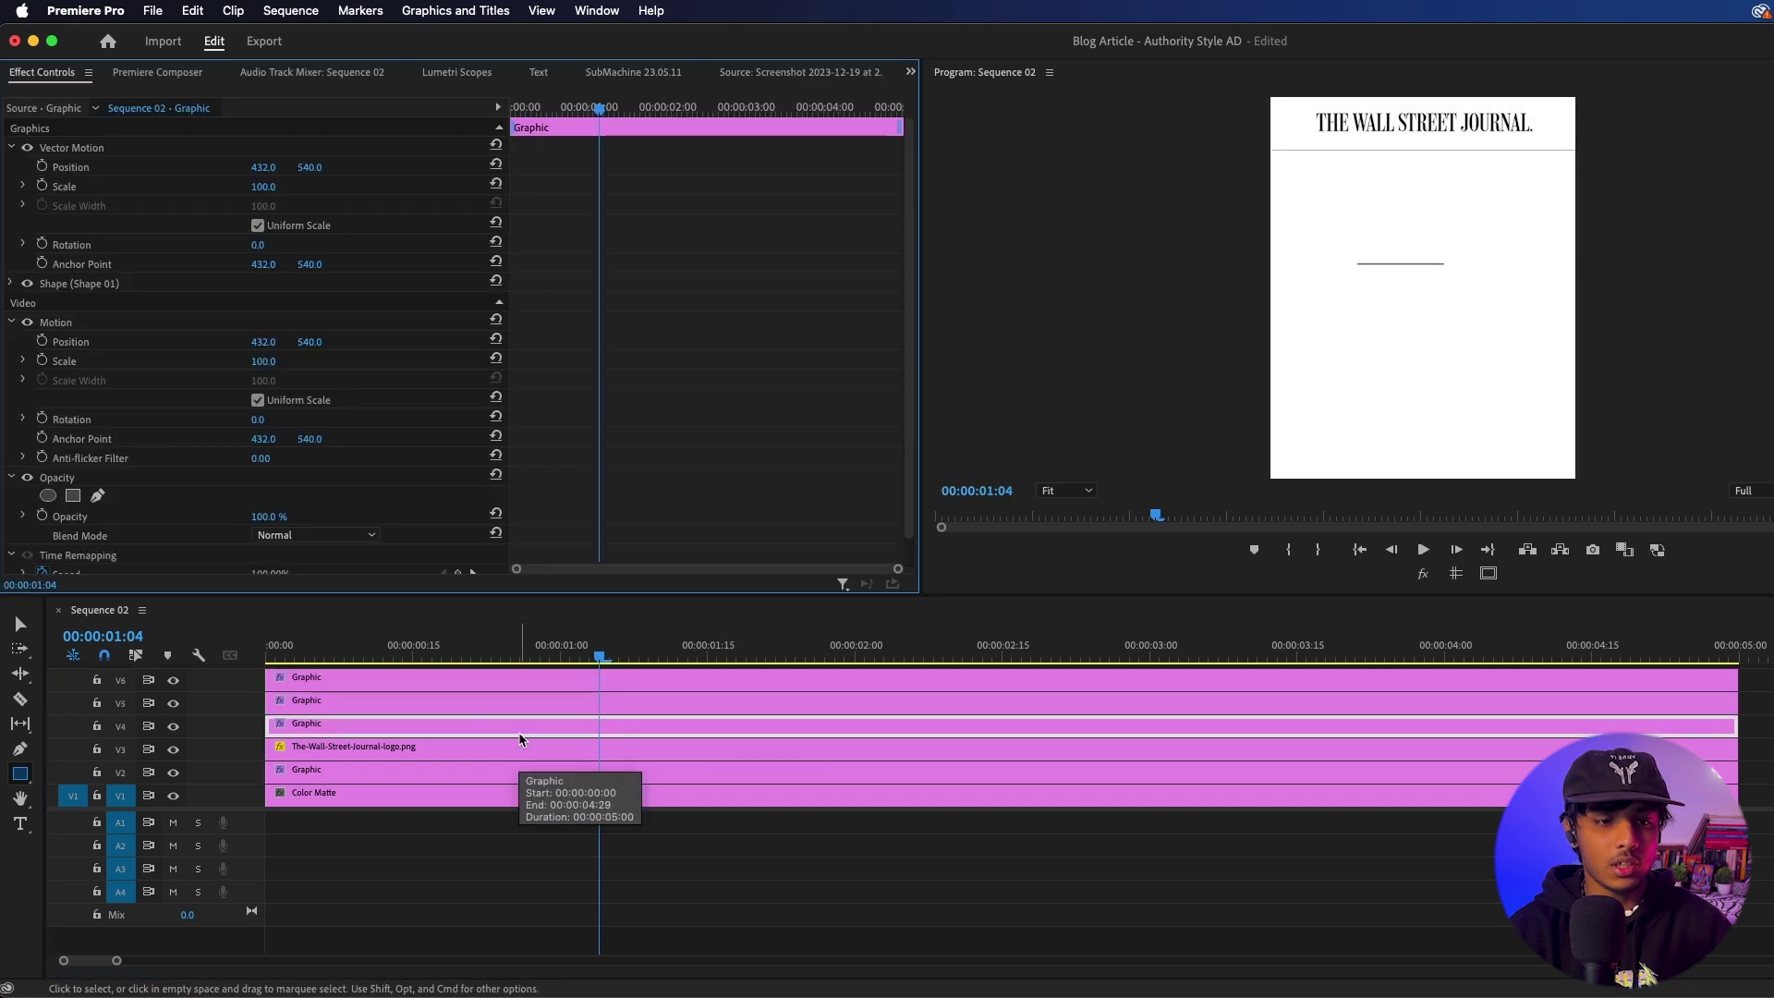
pyautogui.moveTo(311, 171)
pyautogui.mouseDown()
pyautogui.moveTo(334, 171)
pyautogui.moveTo(292, 167)
pyautogui.mouseUp()
pyautogui.click(436, 682)
# - Nest the three bar graphics on V4 to V6 into a sequence named Icon 1
pyautogui.keyDown('shift'); pyautogui.click(1672, 702); pyautogui.keyUp('shift')
pyautogui.keyDown('shift'); pyautogui.click(1672, 724); pyautogui.keyUp('shift')
pyautogui.rightClick(1675, 720)
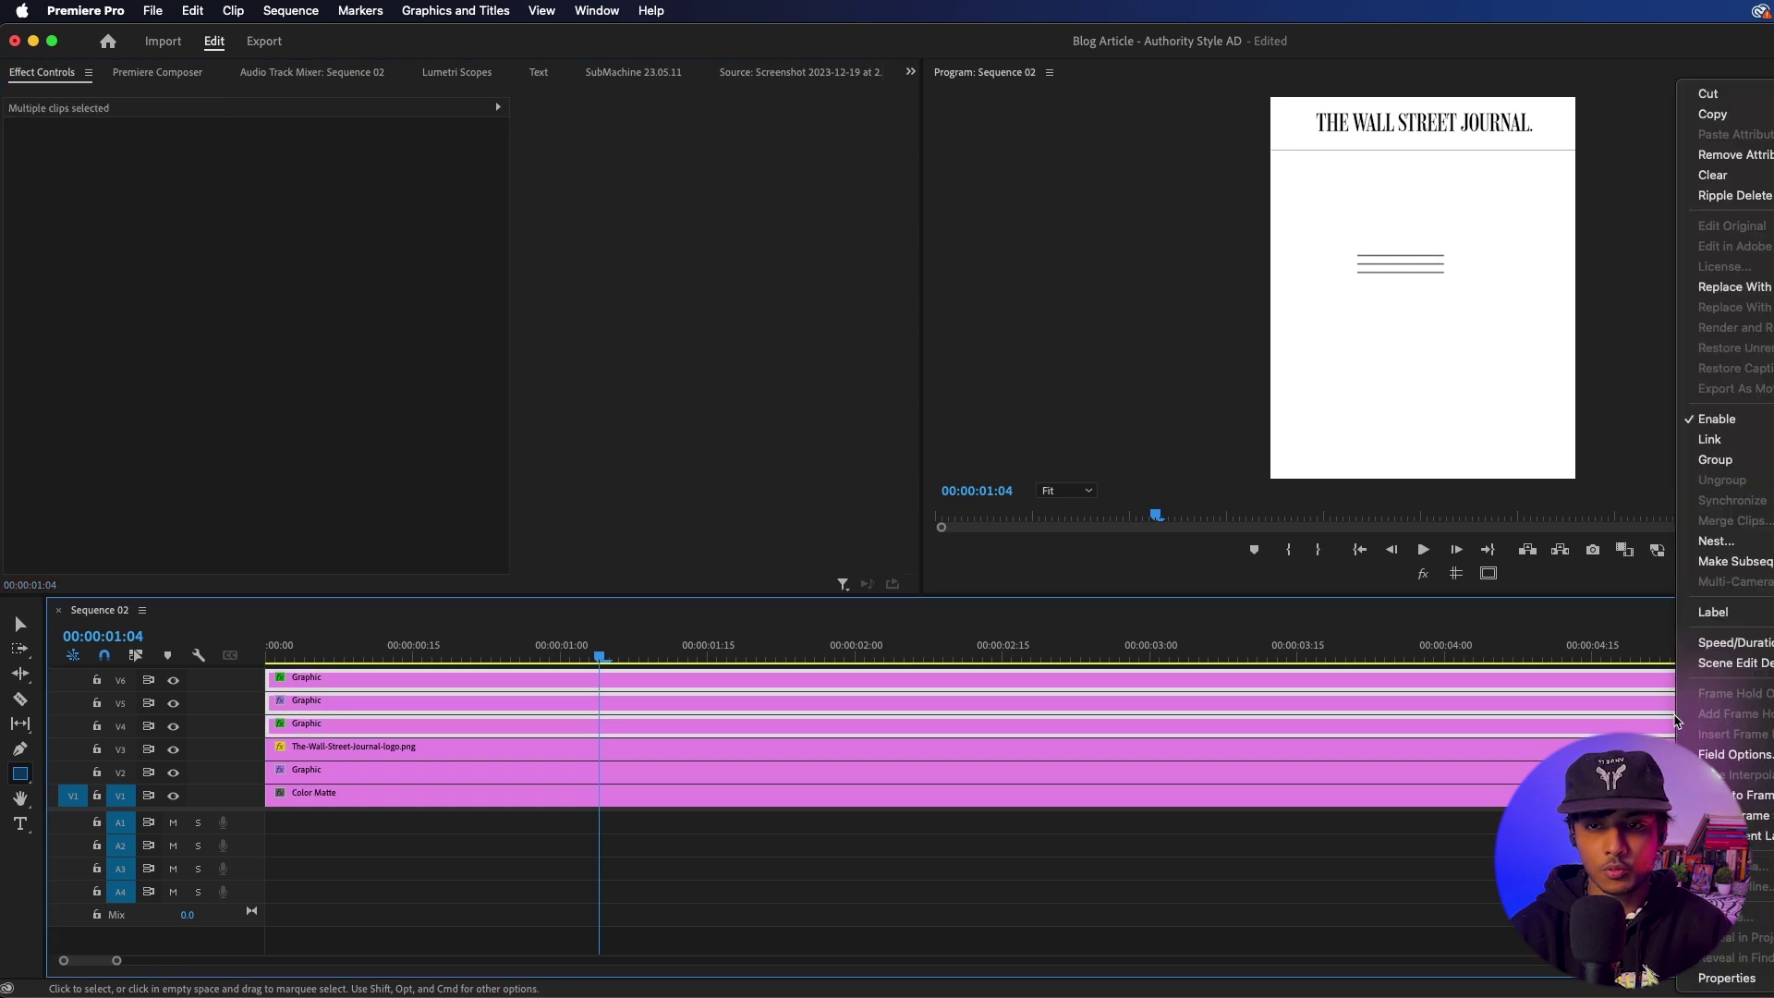
pyautogui.click(1715, 541)
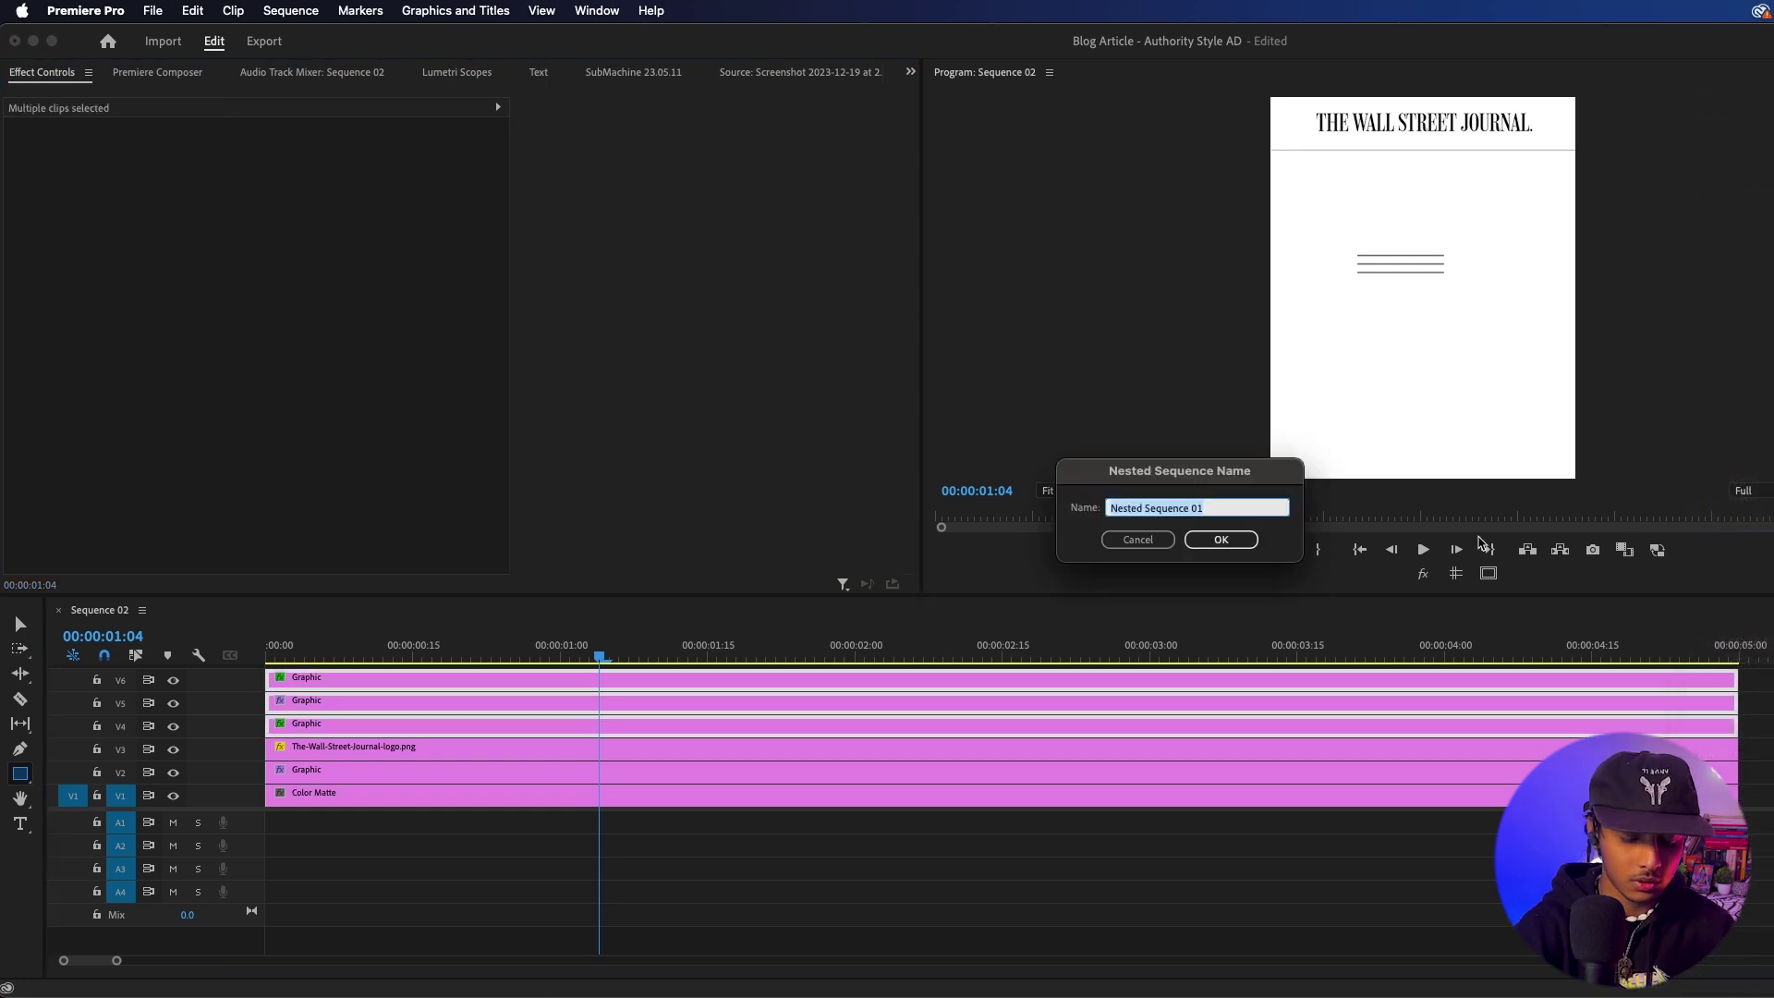
pyautogui.write('Icon 1')
pyautogui.press('Return')
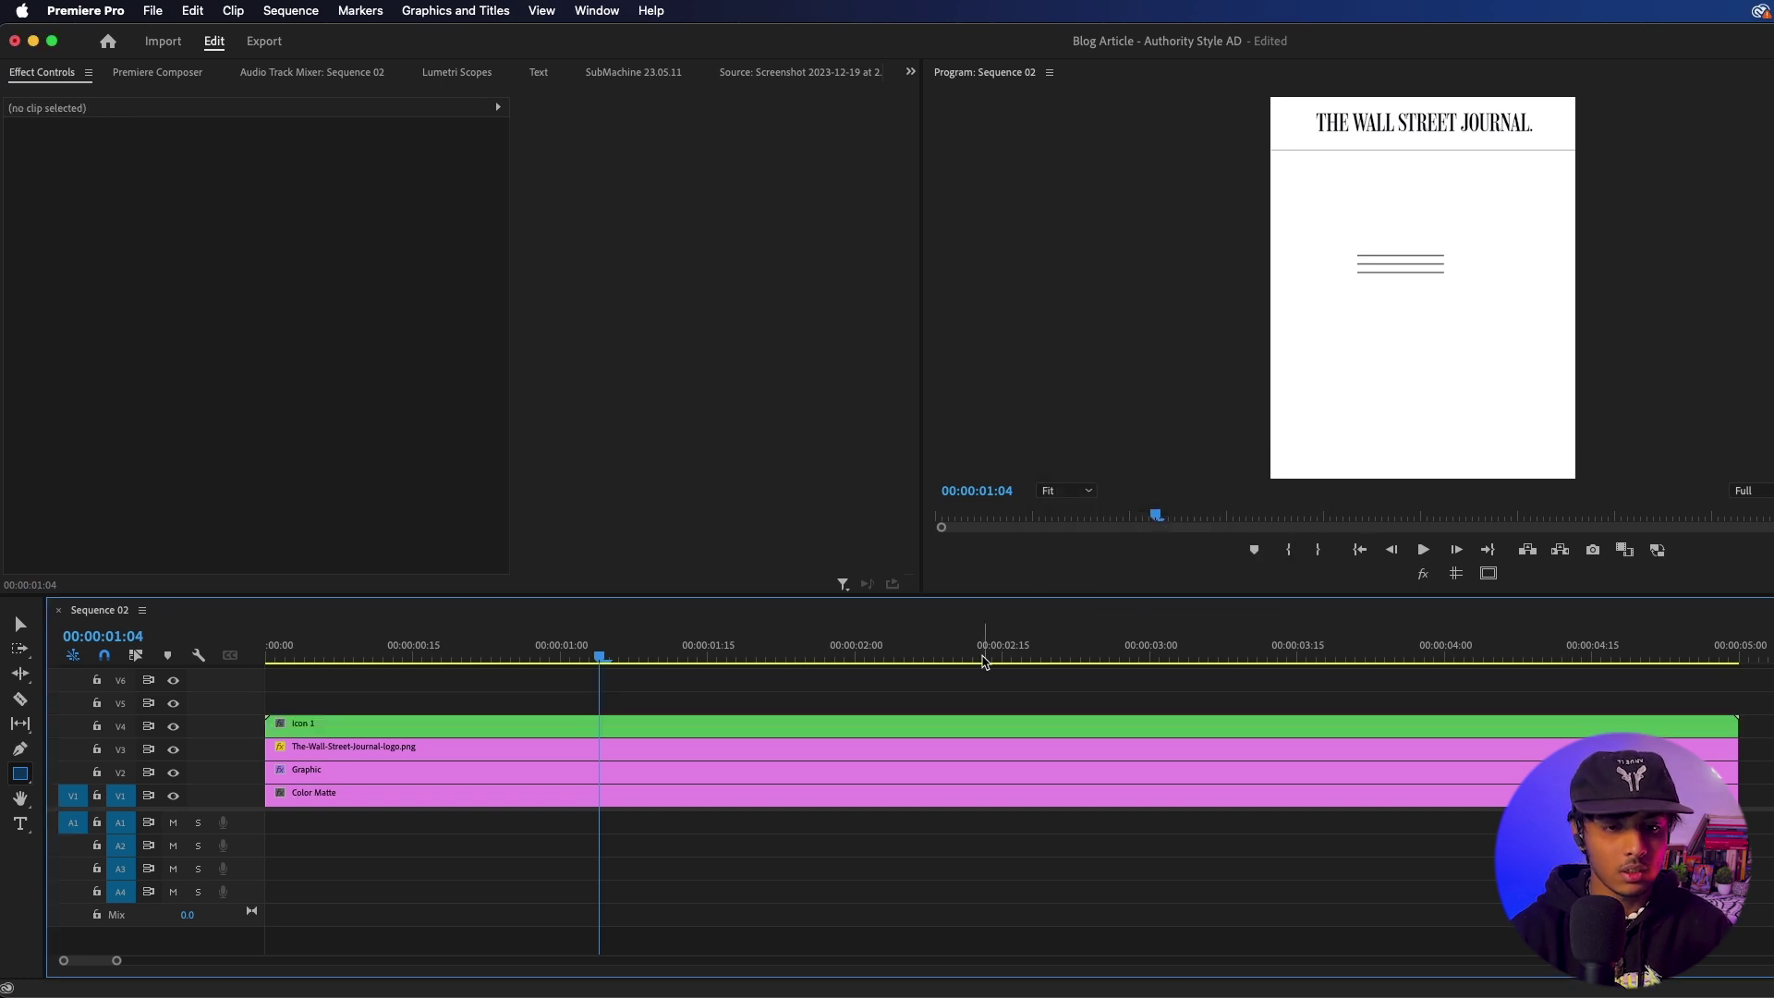
# - Turn off uniform scaling for the Icon 1 clip and set its scale width to 34, keeping scale height at 100
pyautogui.click(661, 724)
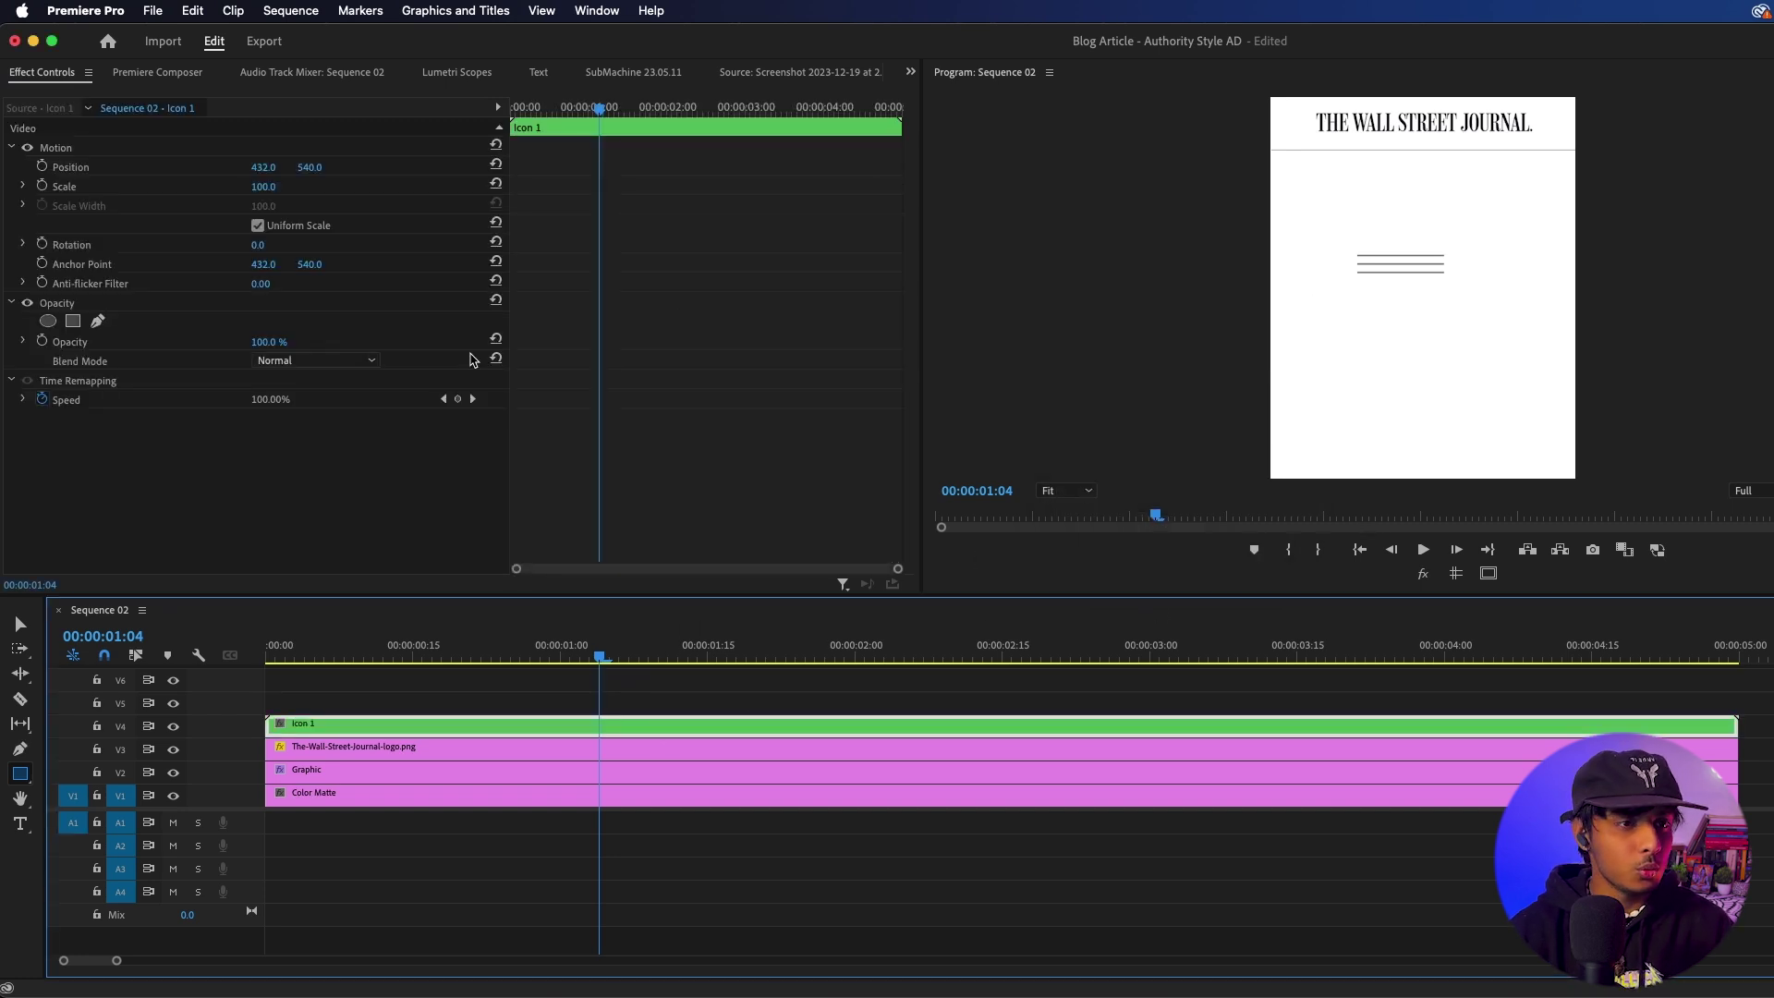
pyautogui.click(24, 187)
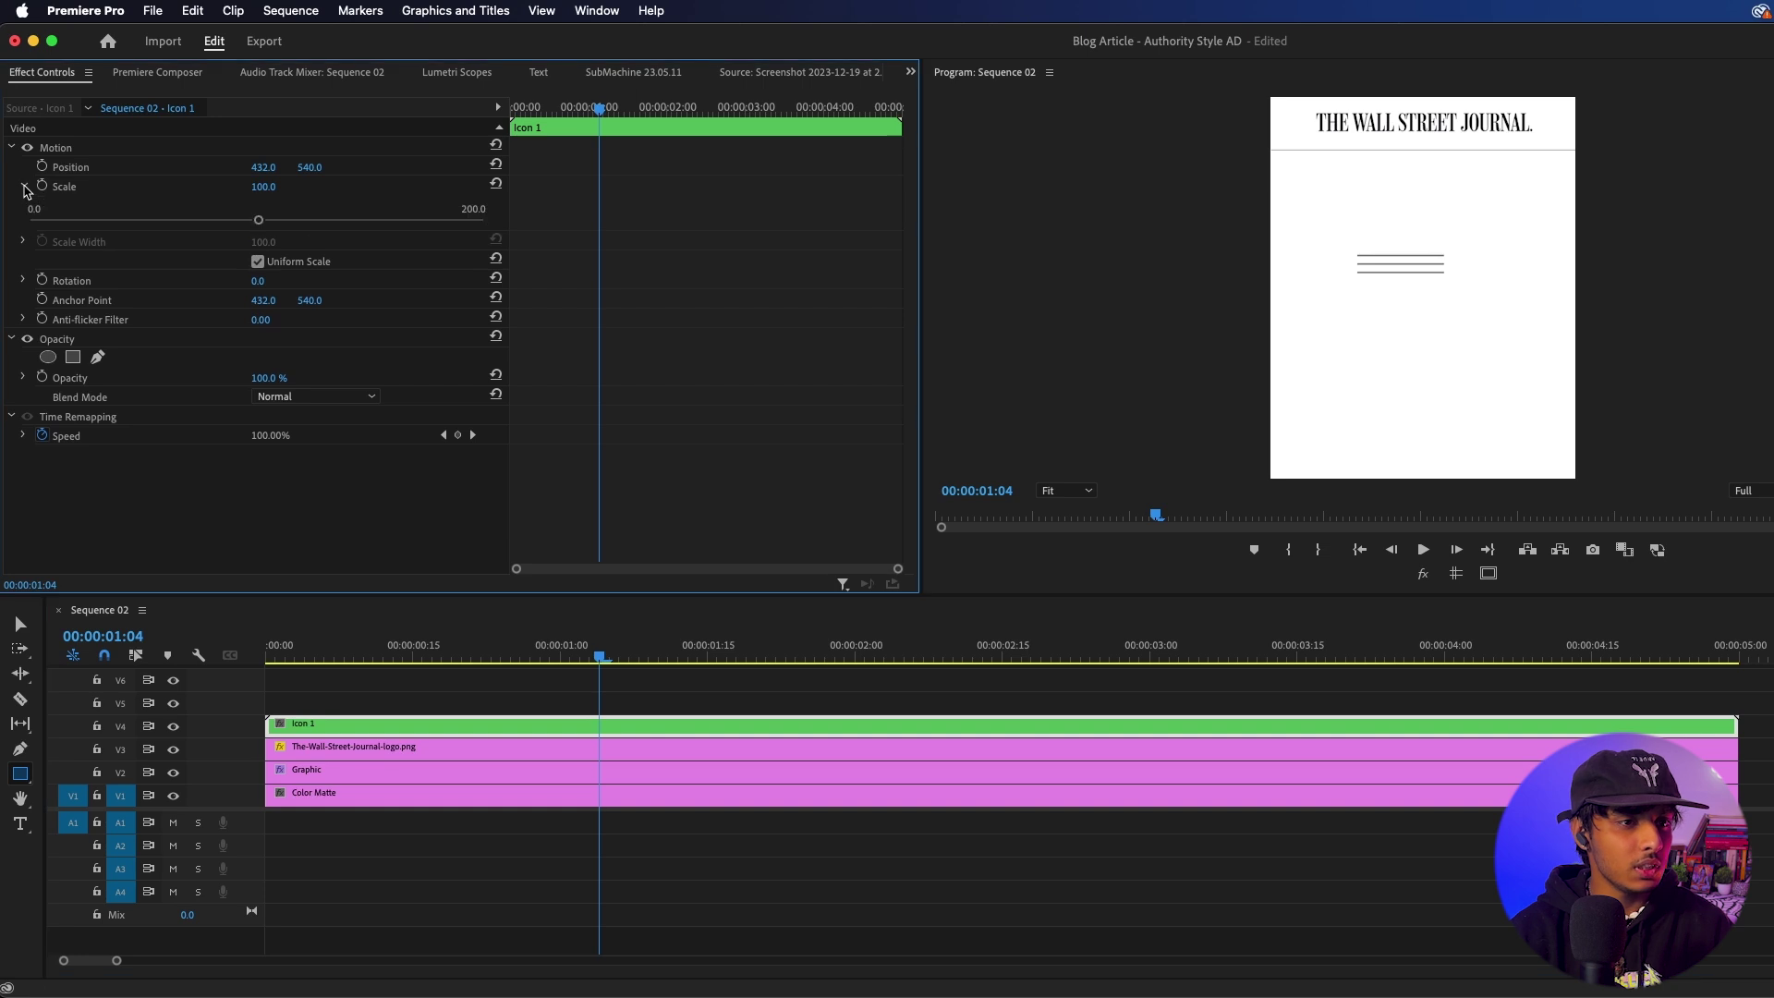
pyautogui.click(258, 261)
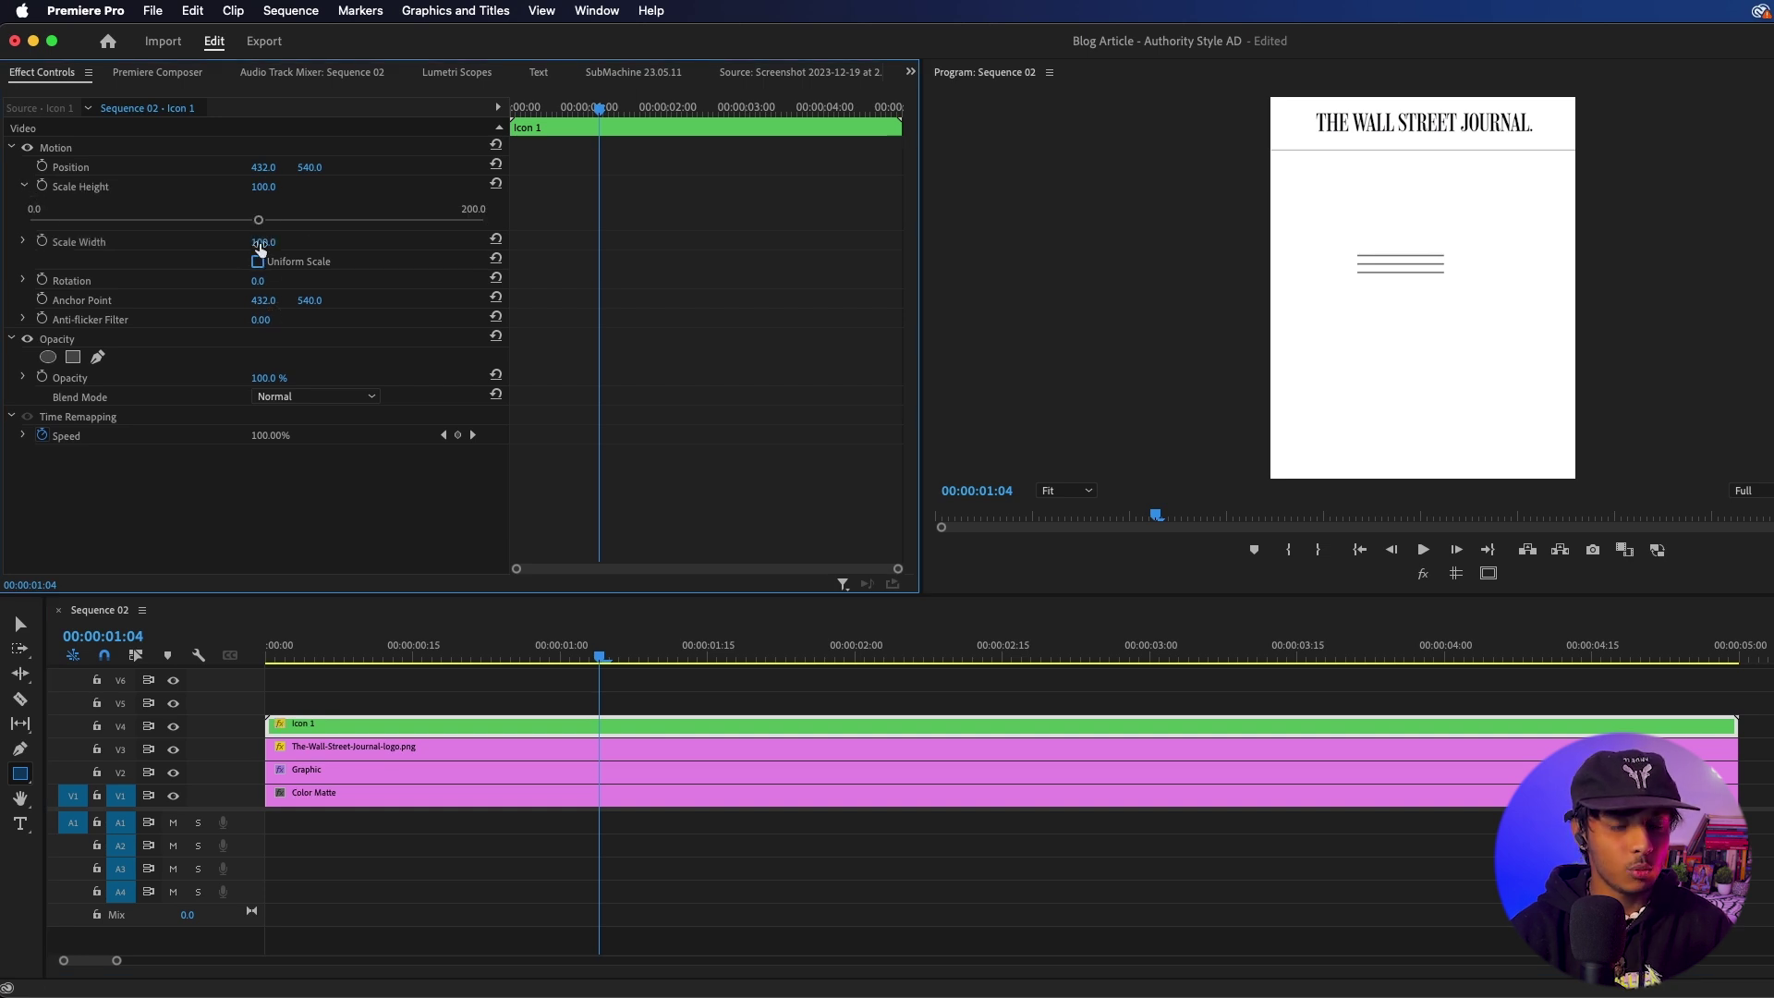
pyautogui.moveTo(264, 244); pyautogui.dragTo(238, 244)
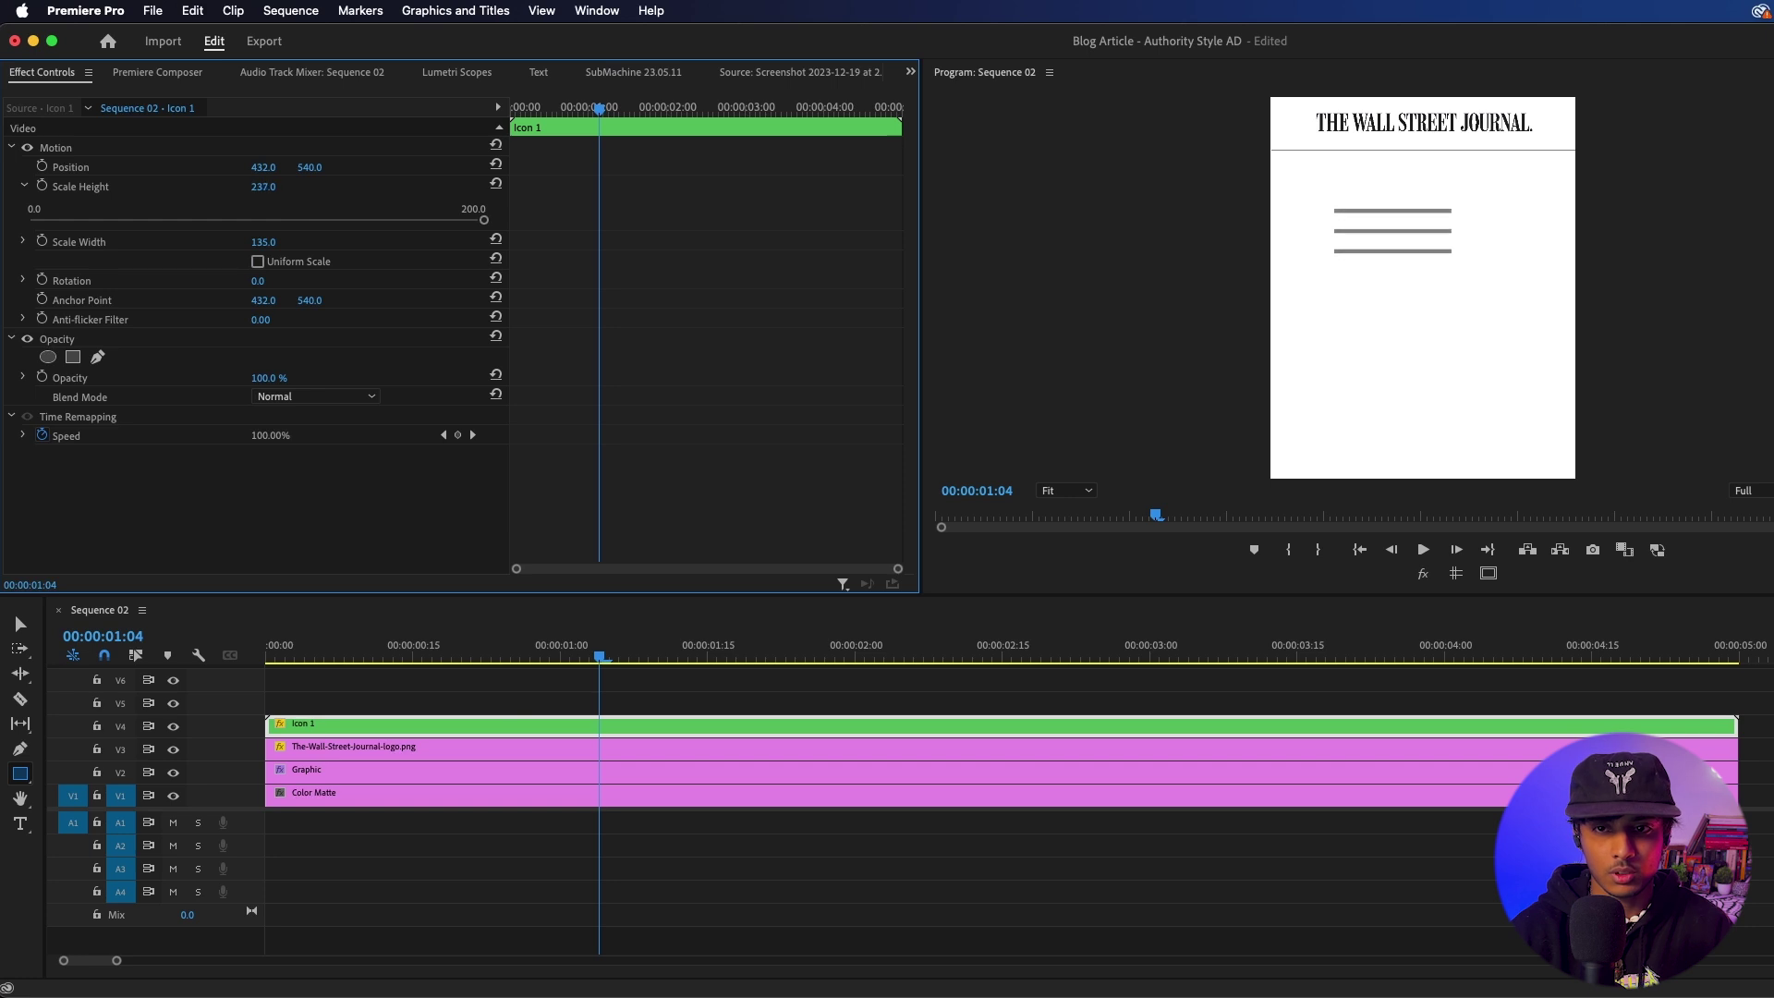
pyautogui.moveTo(265, 247); pyautogui.dragTo(256, 246)
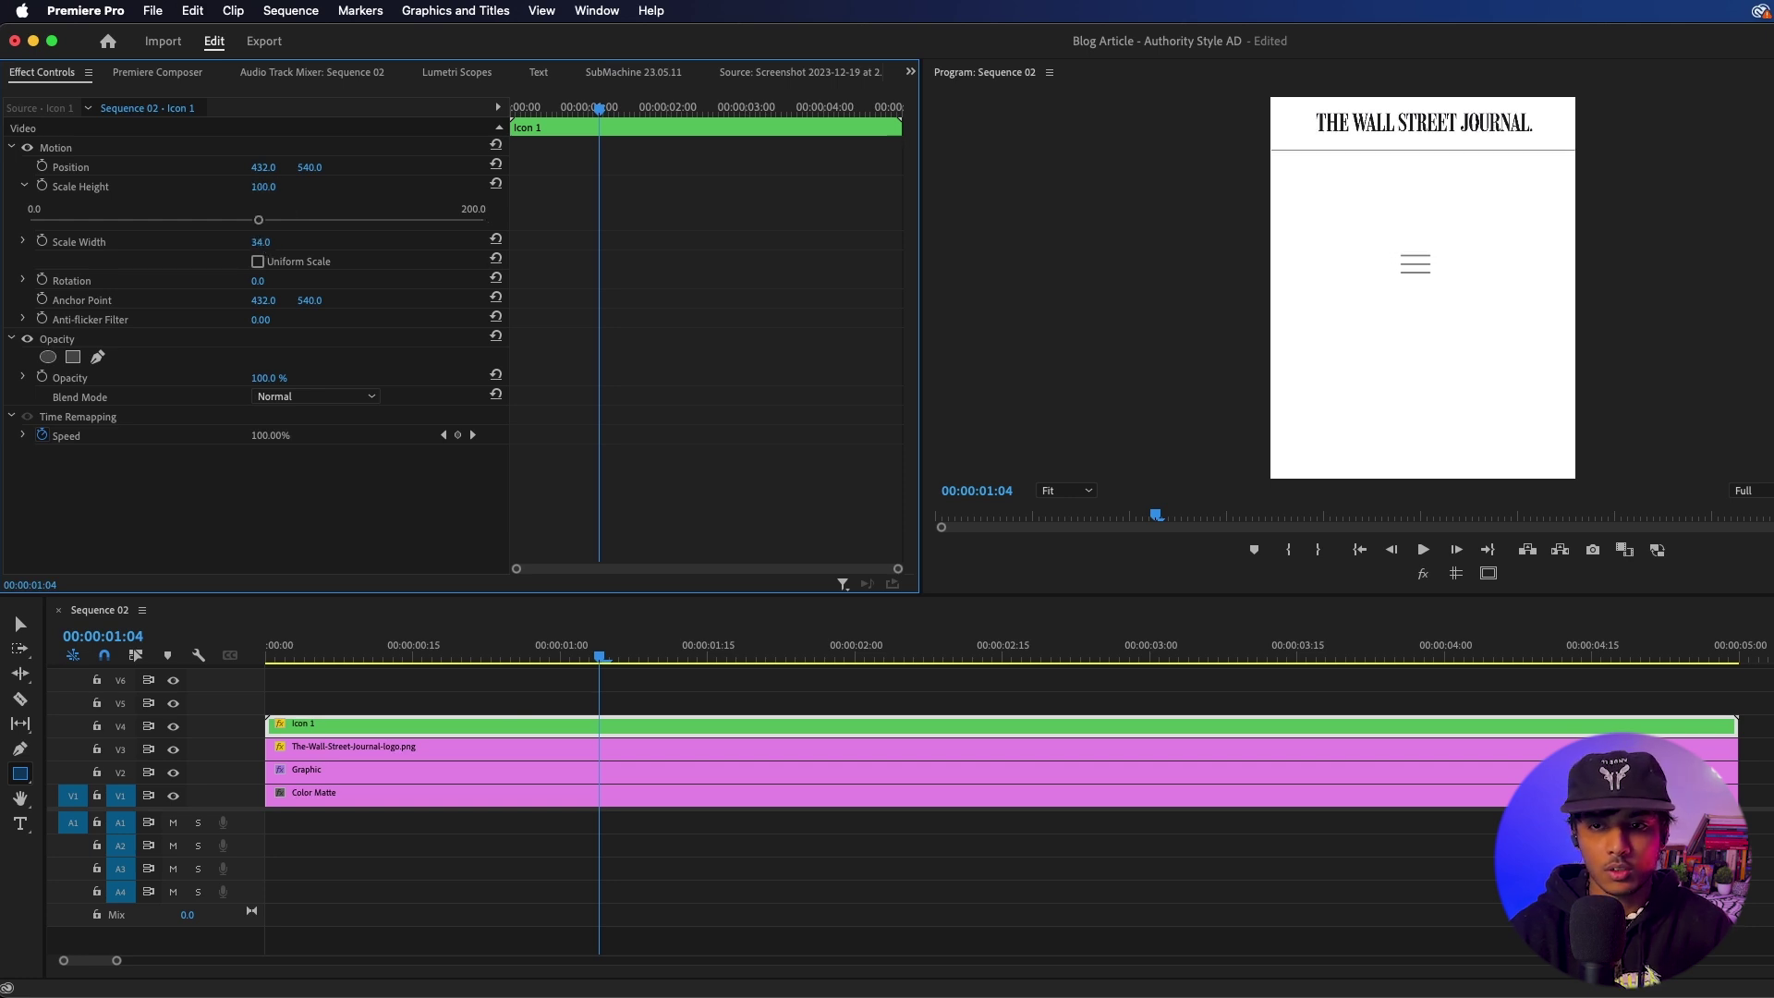
# - Move the Icon 1 menu icon to 94.3, 138.0, beside the start of the logo in the header
pyautogui.click(53, 150)
pyautogui.moveTo(1462, 375); pyautogui.dragTo(1338, 214)
pyautogui.moveTo(307, 167); pyautogui.dragTo(354, 167)
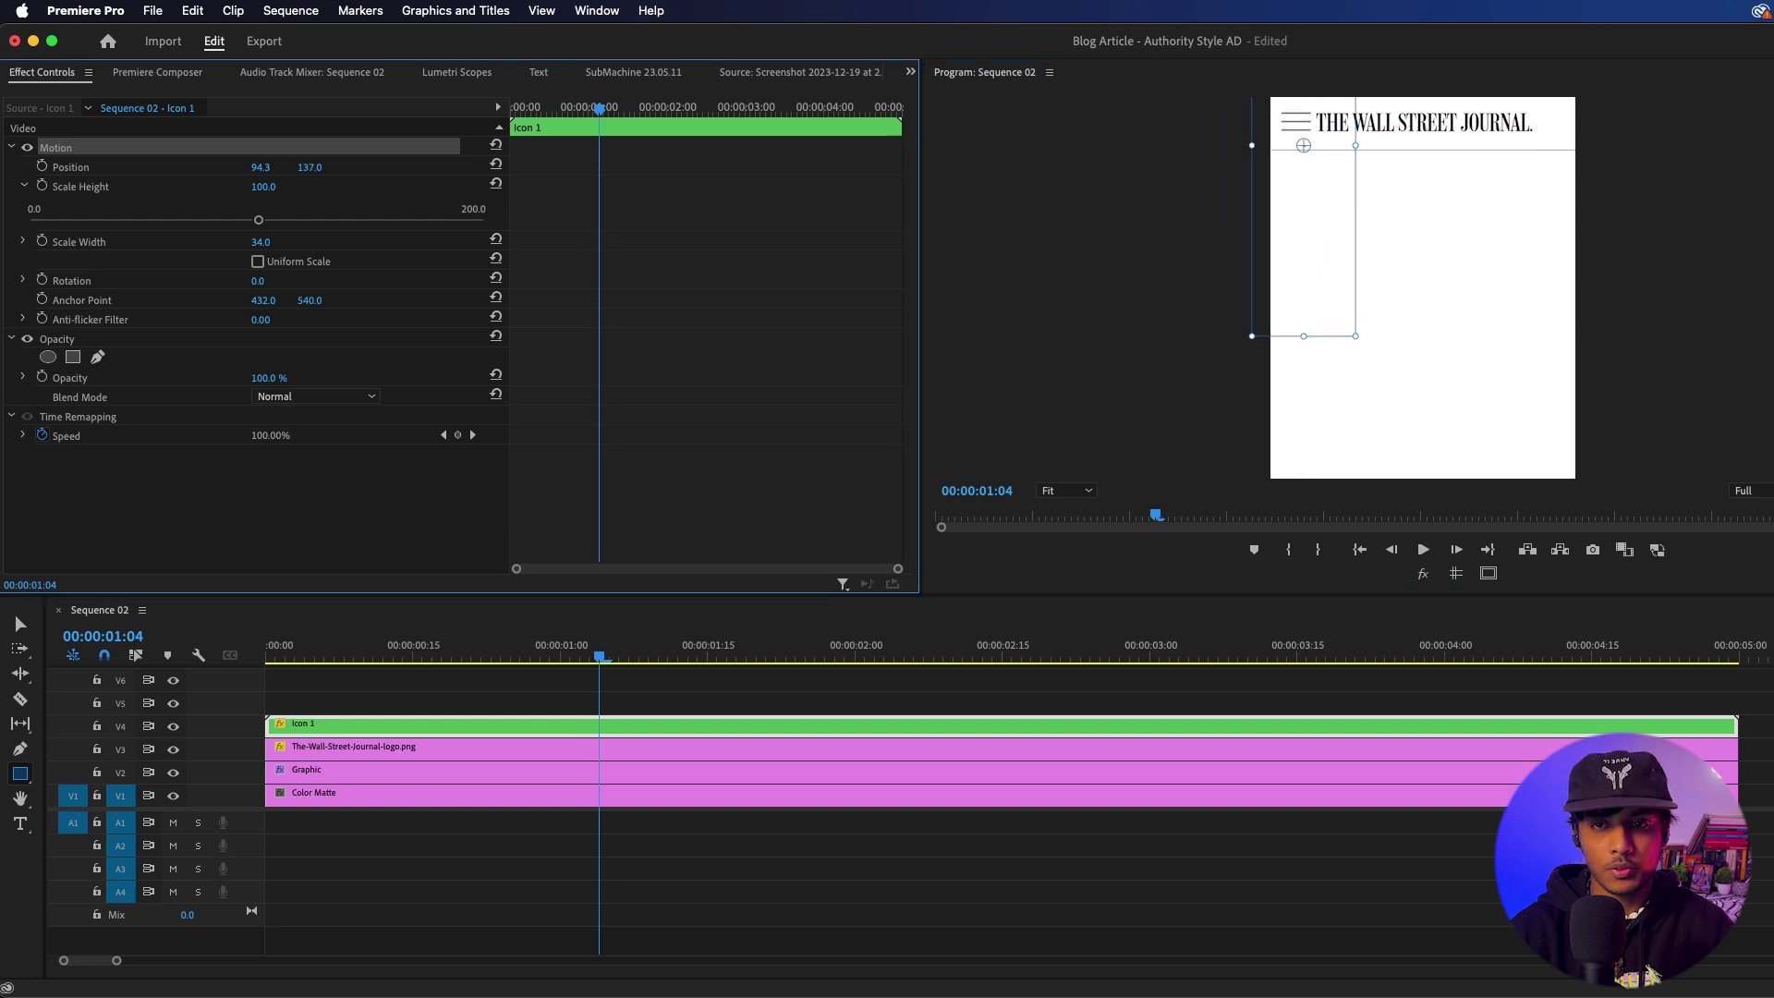
pyautogui.click(1131, 704)
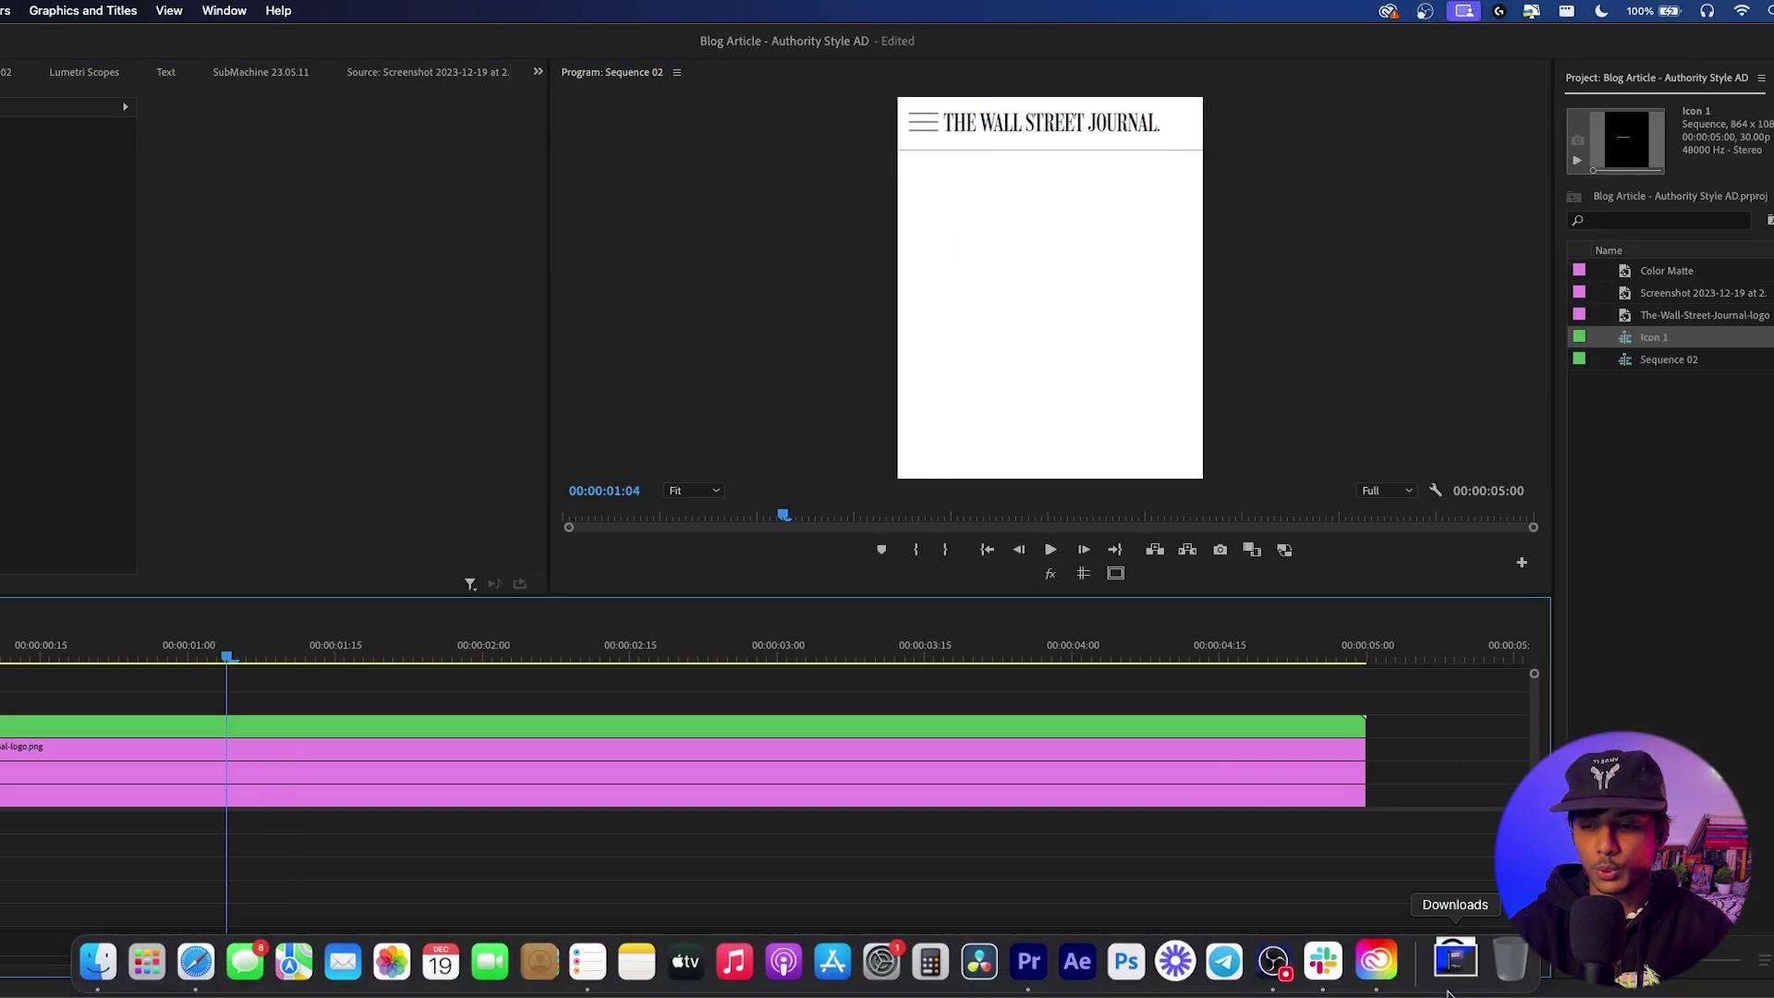
# - Add search-icon.webp from the Downloads folder to V5, starting at the beginning of the sequence
pyautogui.click(1242, 961)
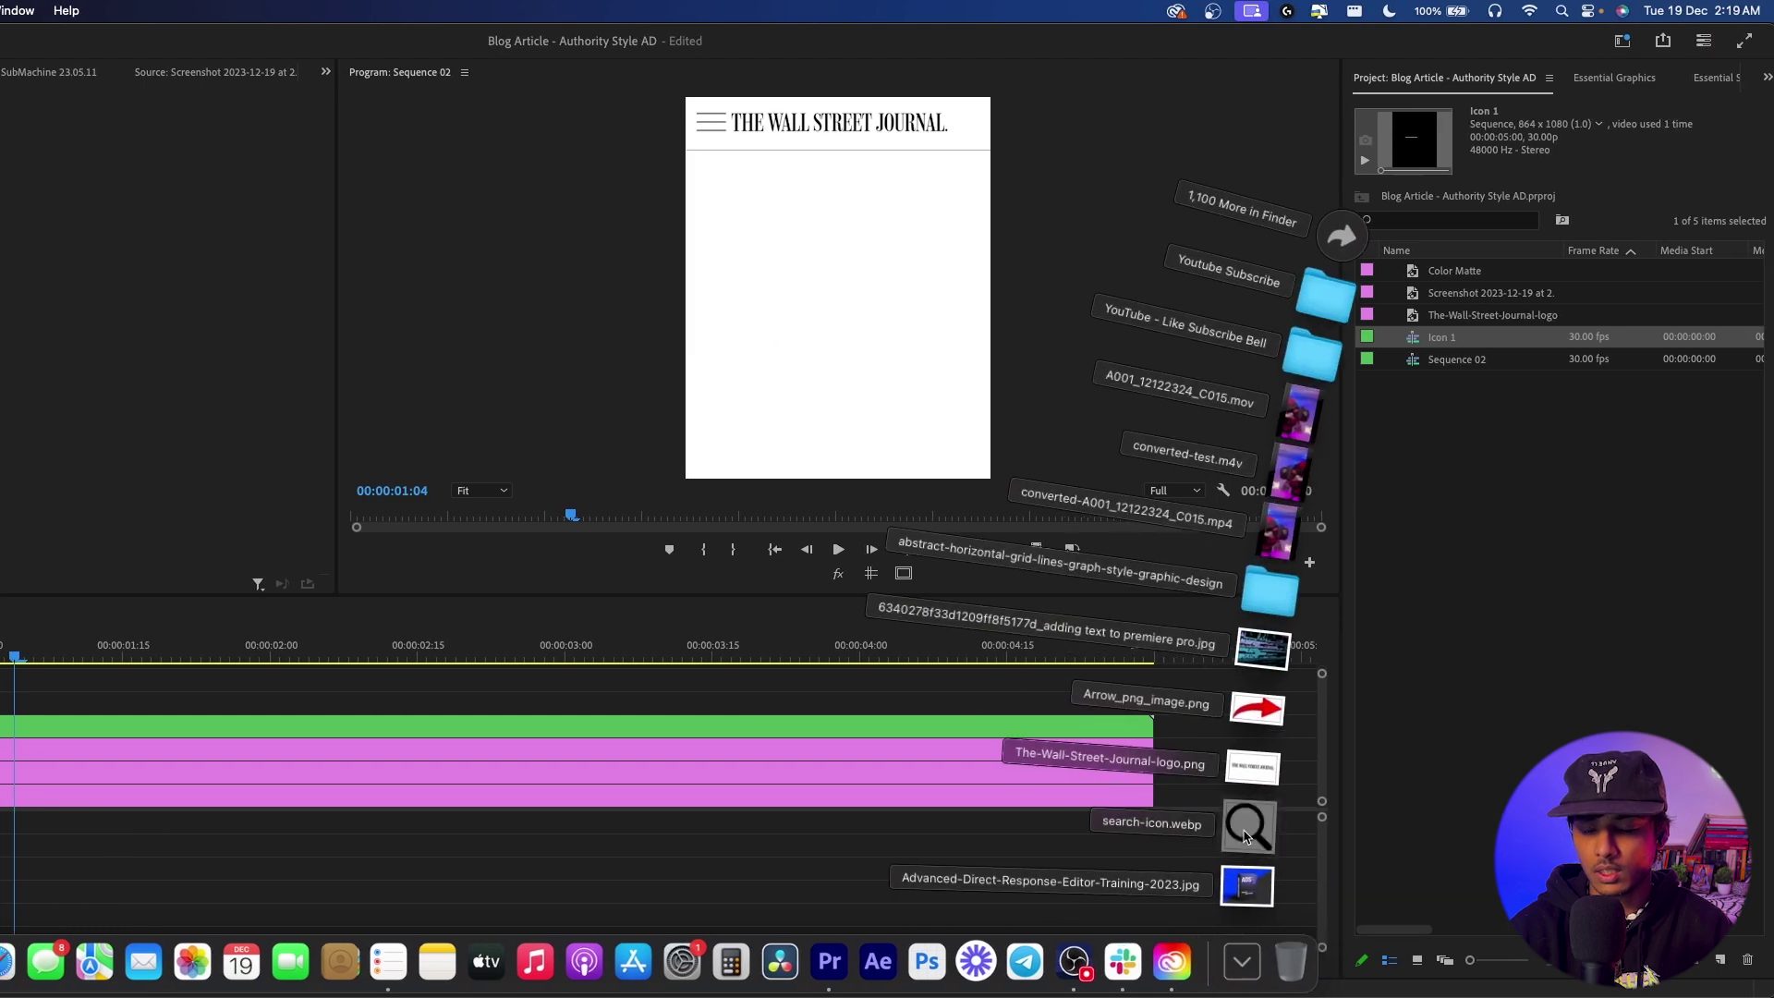
pyautogui.moveTo(1244, 836); pyautogui.dragTo(69, 683)
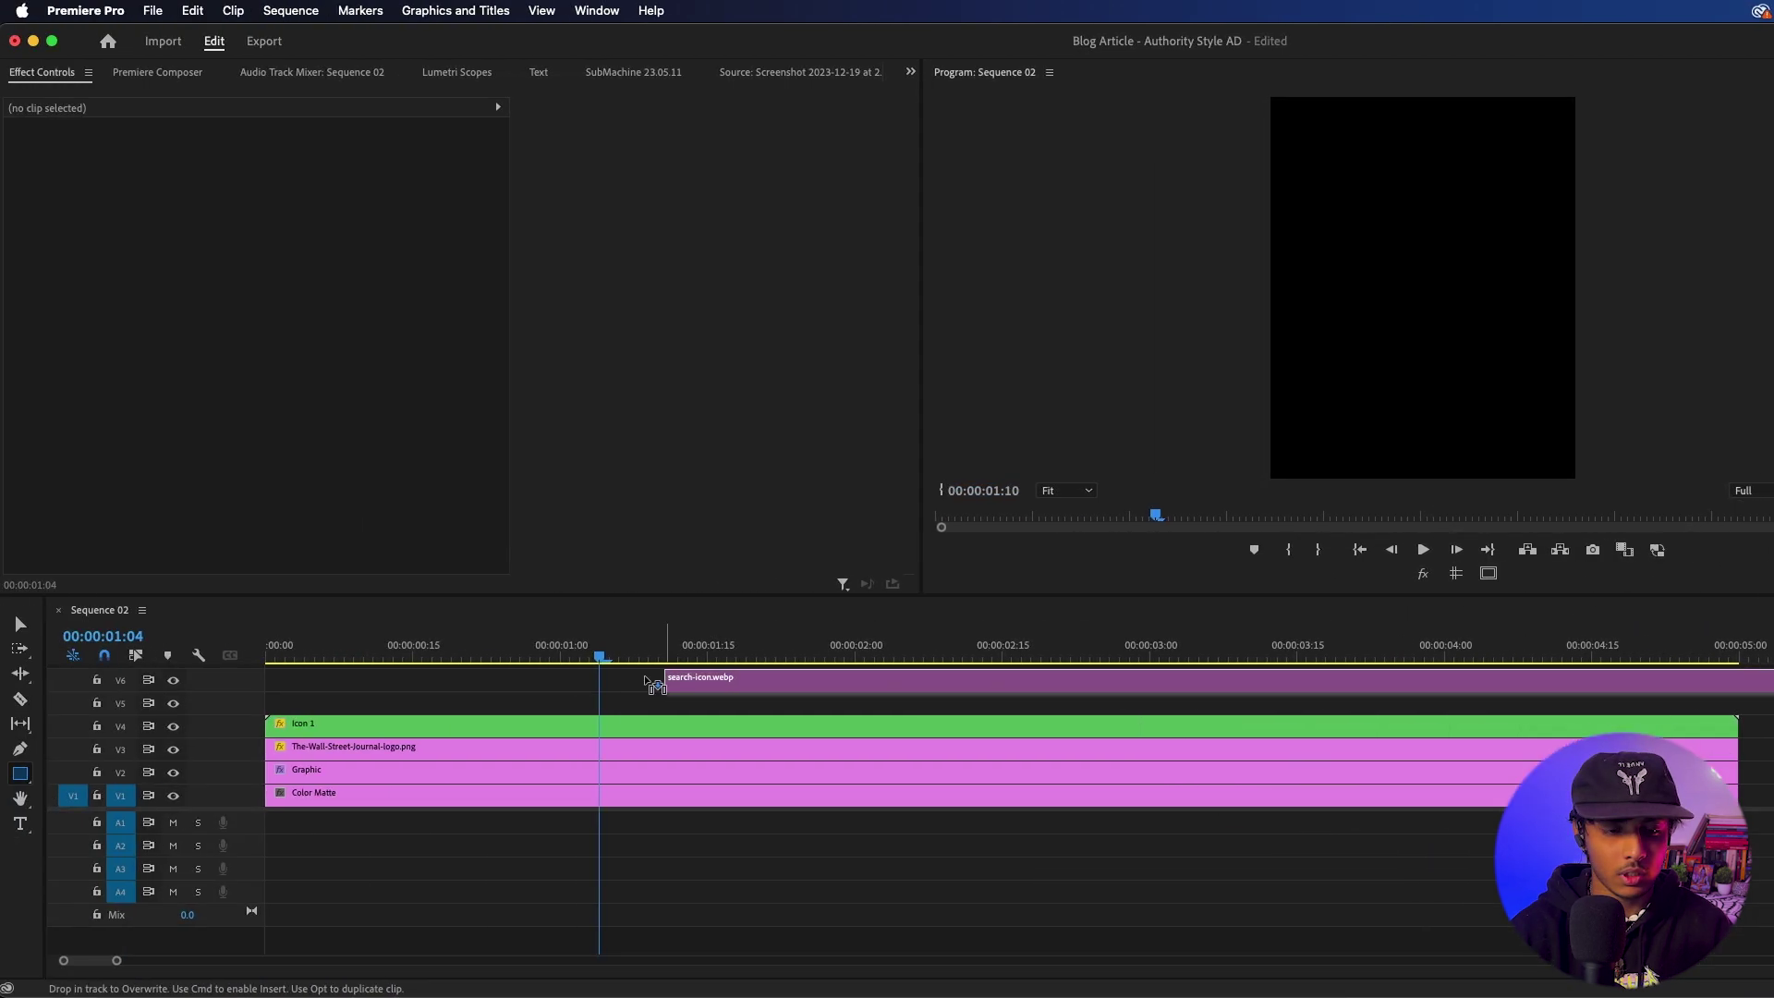
pyautogui.moveTo(652, 684); pyautogui.dragTo(254, 704)
# - Scale the search icon to 20 and position it in the header just after the end of the logo
pyautogui.click(275, 190)
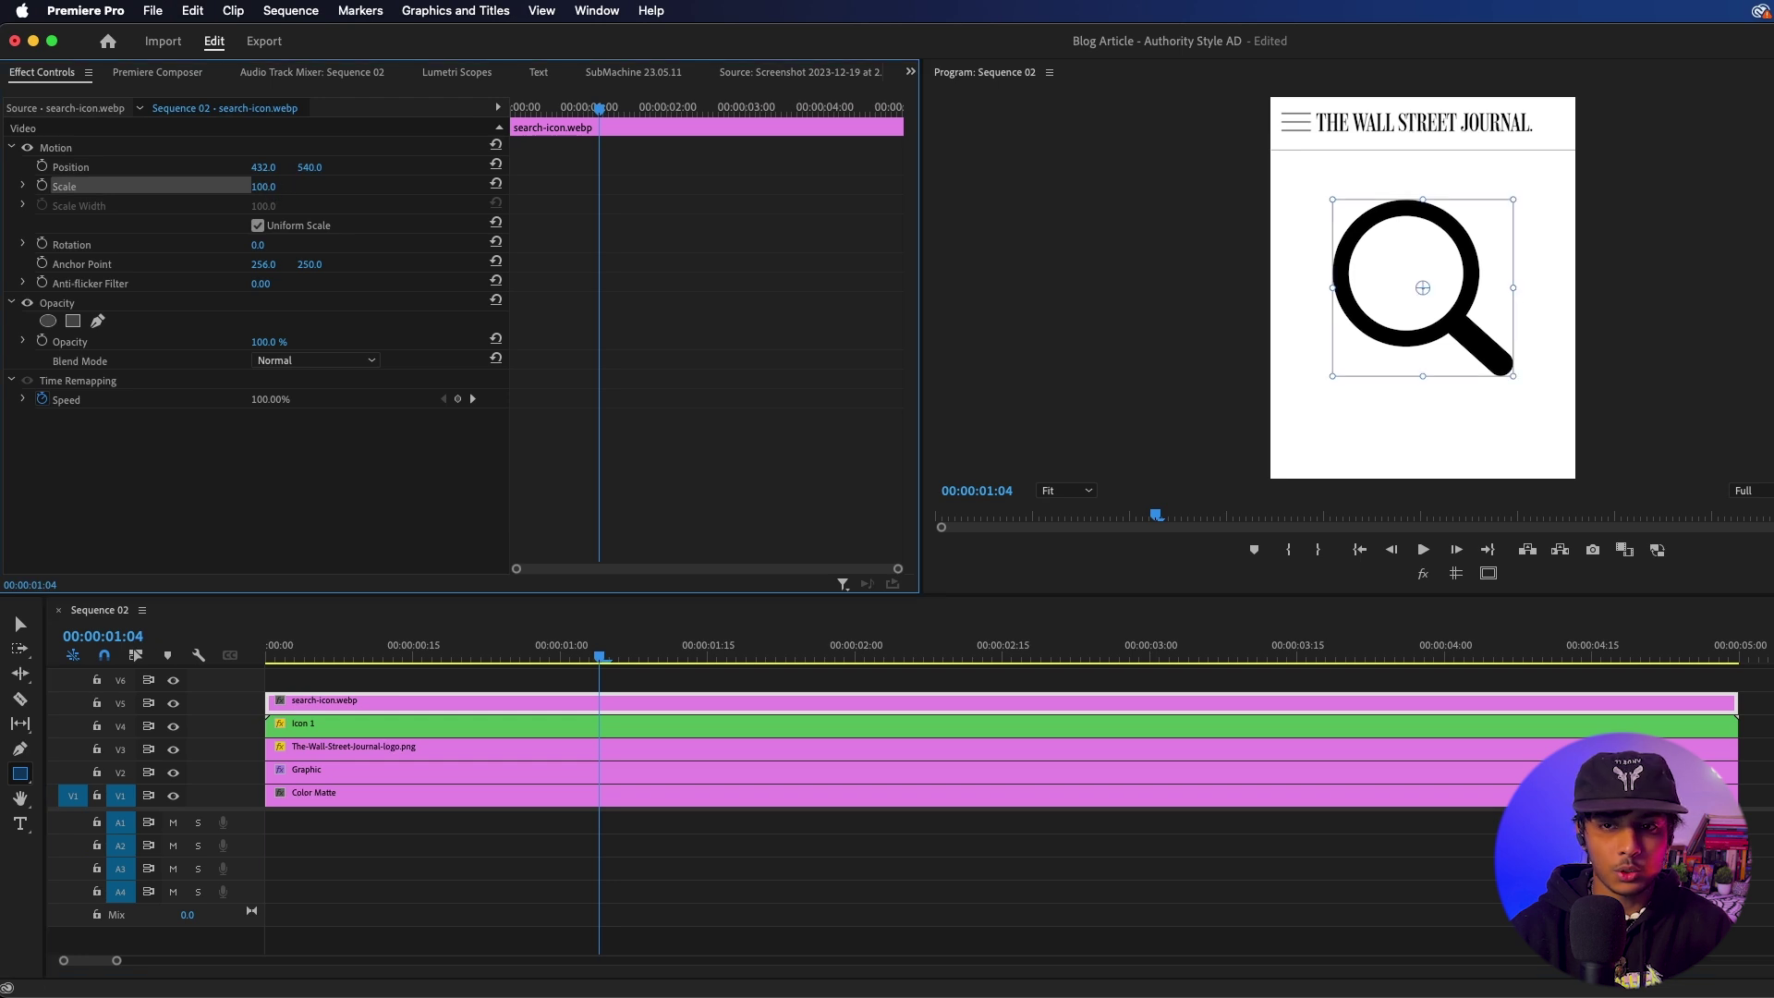
pyautogui.moveTo(260, 187); pyautogui.dragTo(224, 187)
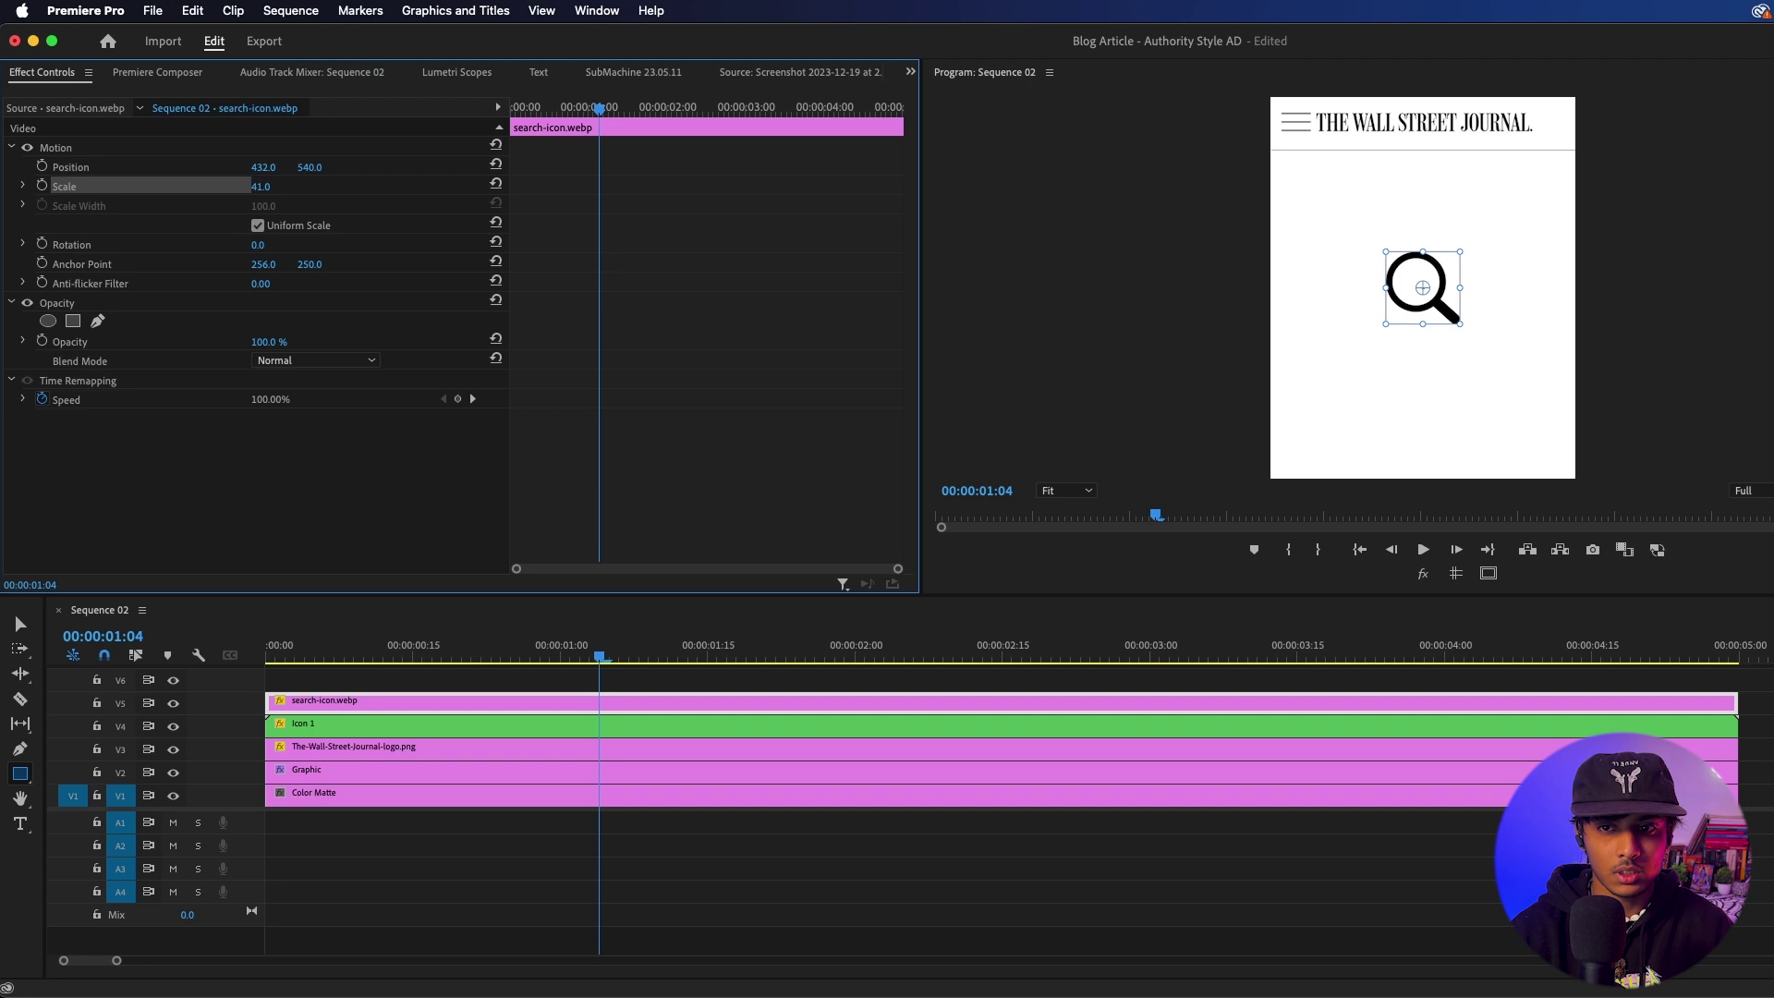
pyautogui.moveTo(201, 186)
pyautogui.mouseDown()
pyautogui.moveTo(299, 186)
pyautogui.moveTo(205, 187)
pyautogui.mouseUp()
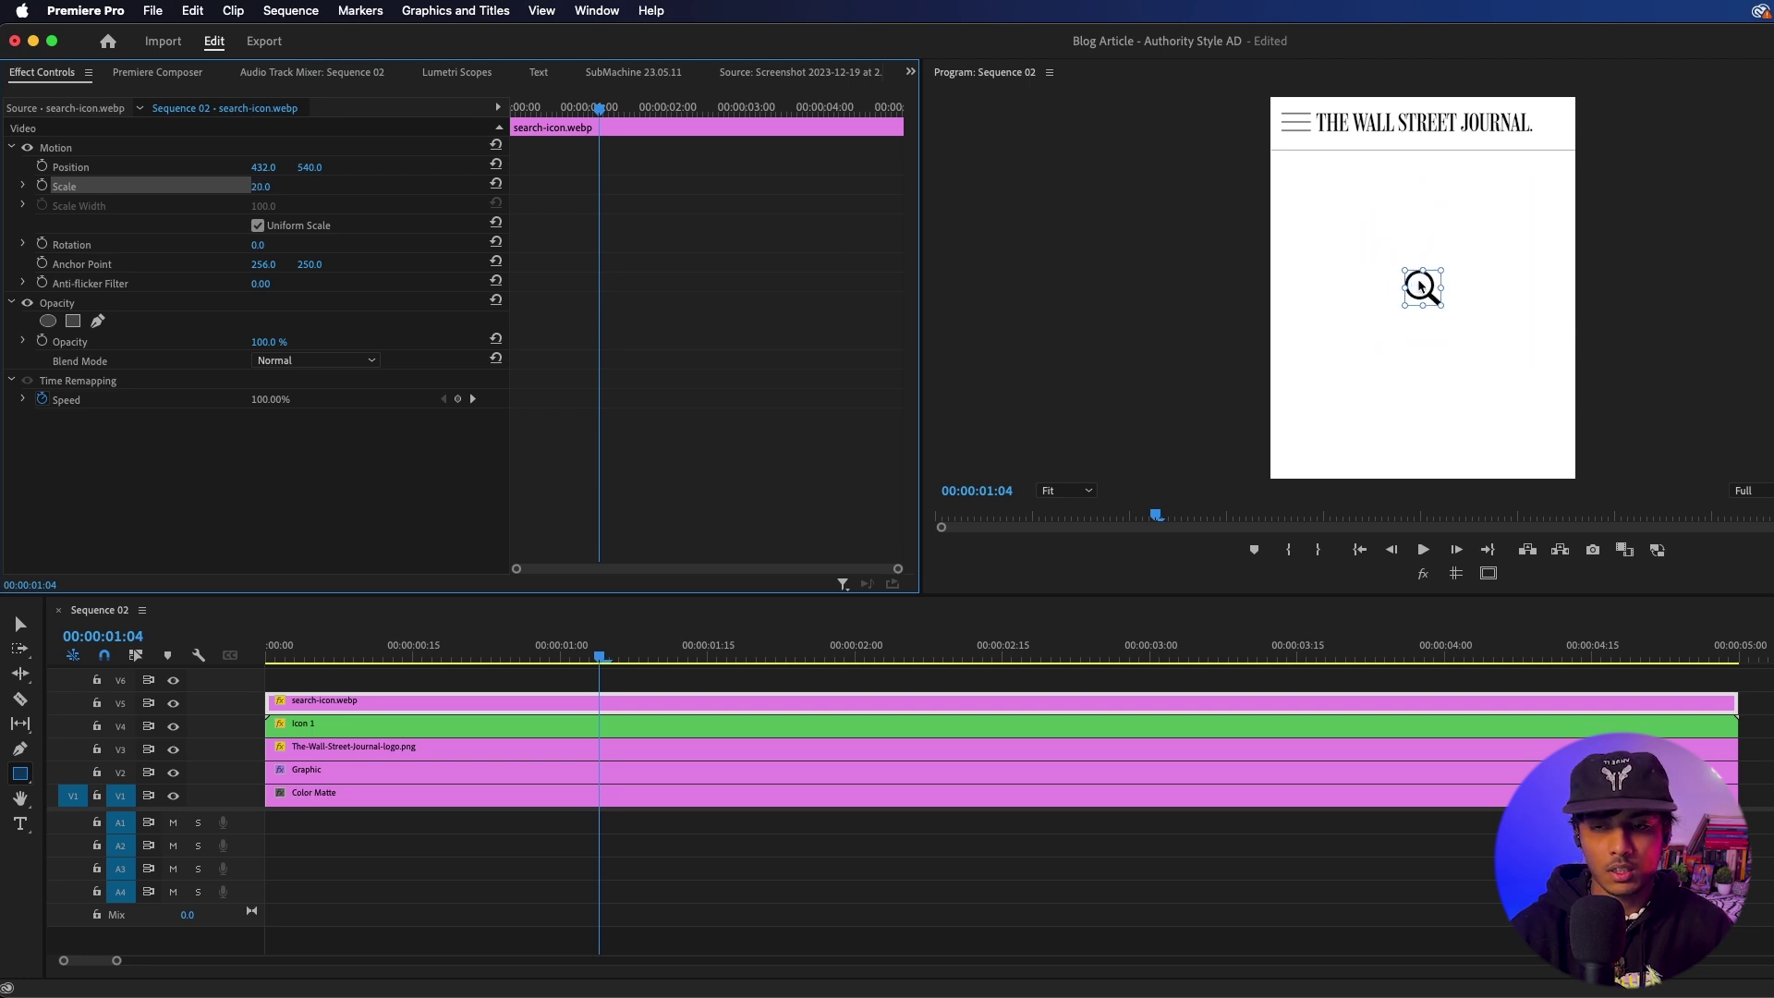
pyautogui.moveTo(1420, 286); pyautogui.dragTo(1552, 118)
# - Narrow the Icon 1 menu icon and slightly shrink the search icon so both fit beside the logo
pyautogui.click(385, 725)
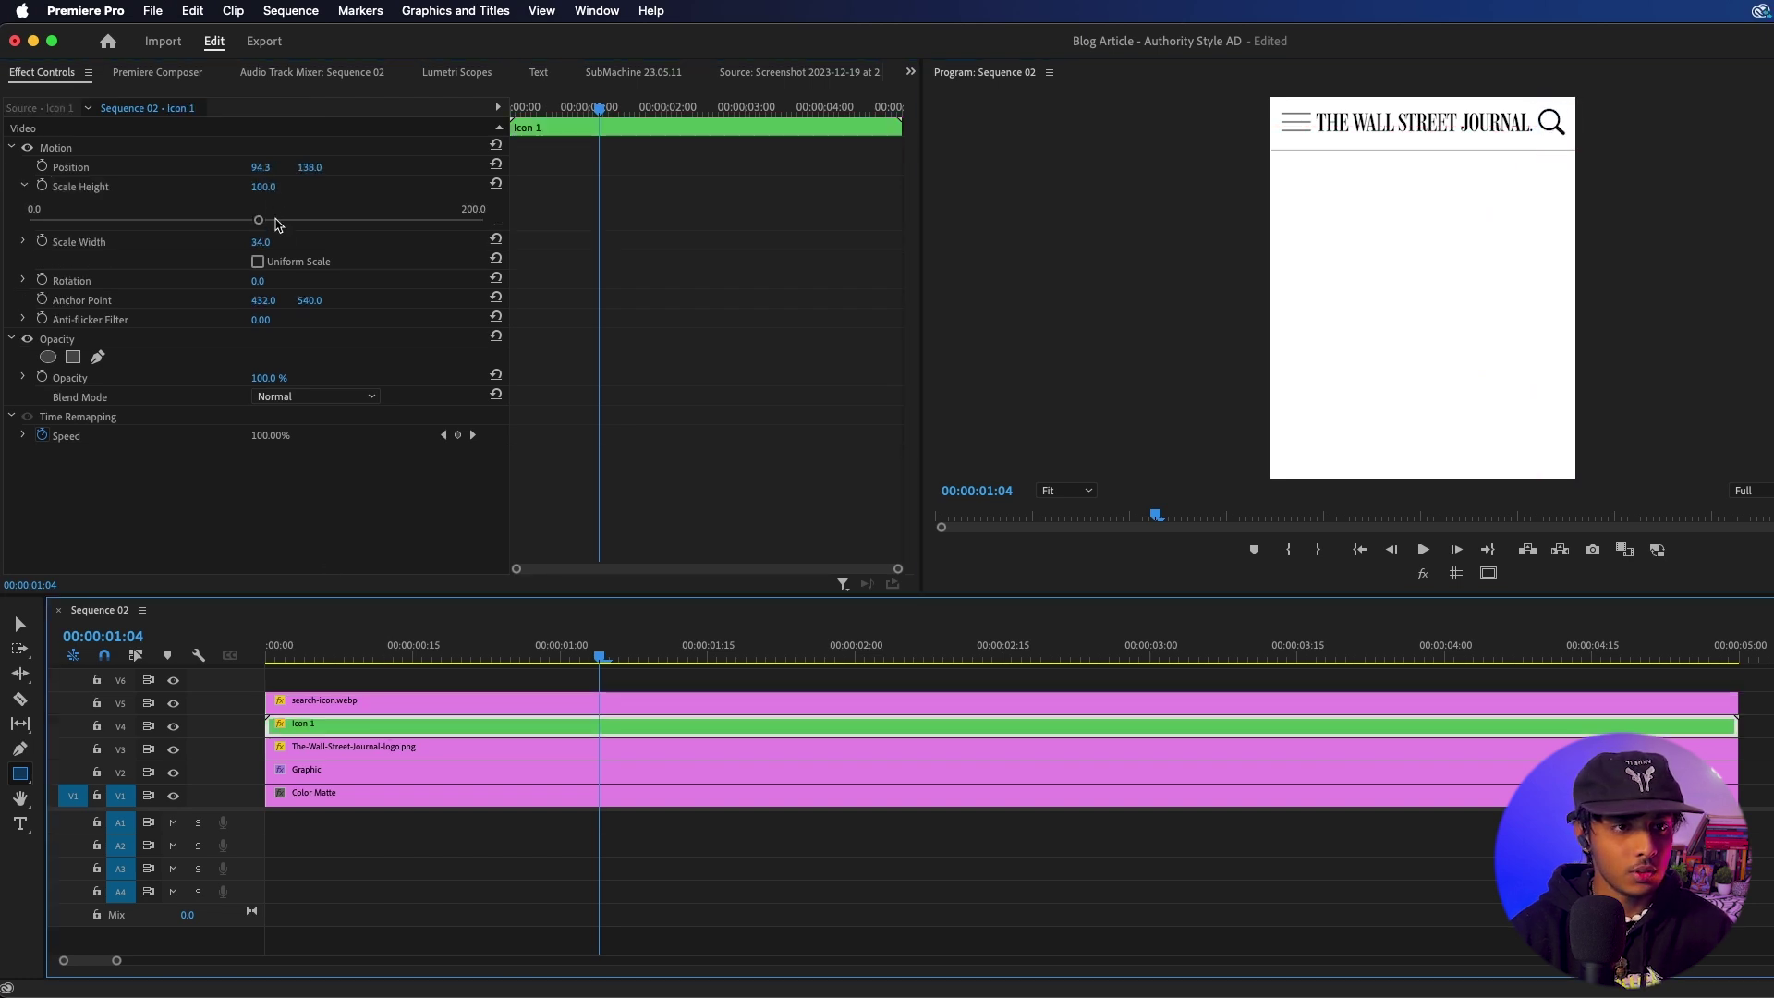
pyautogui.click(722, 677)
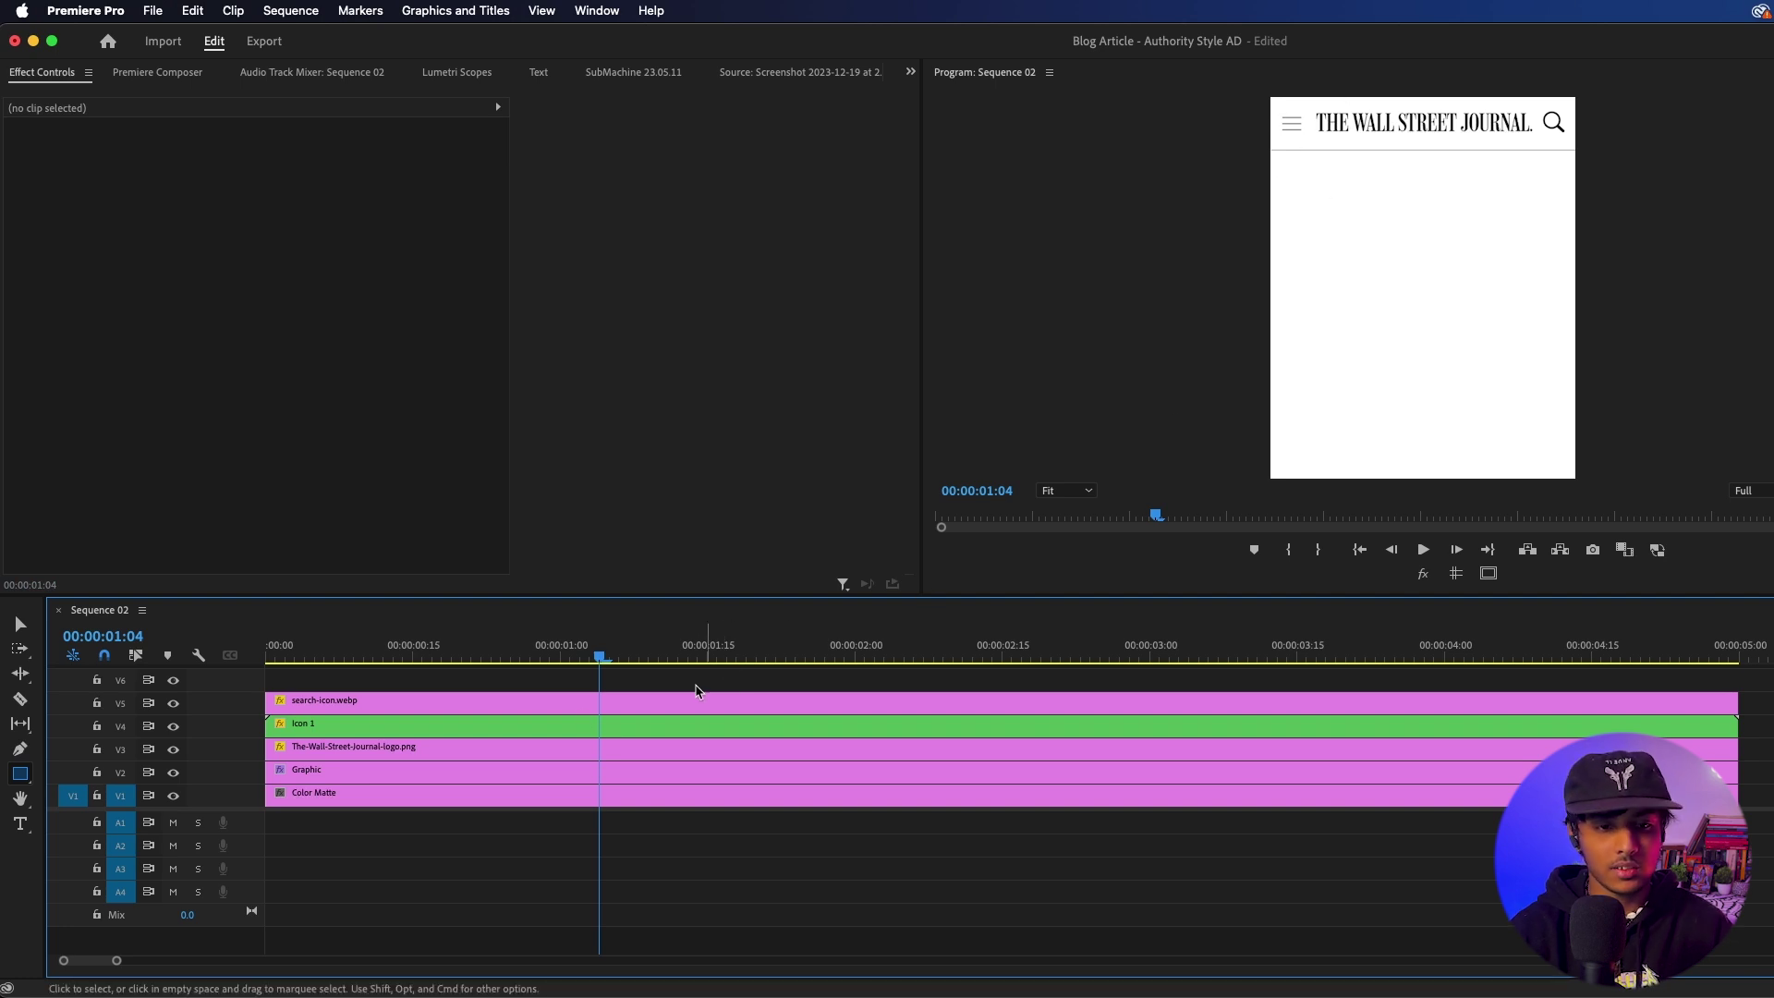
# - Open the Icon 1 nested sequence and set the lowest menu bar's fill to black (000000)
pyautogui.doubleClick(519, 731)
pyautogui.click(502, 730)
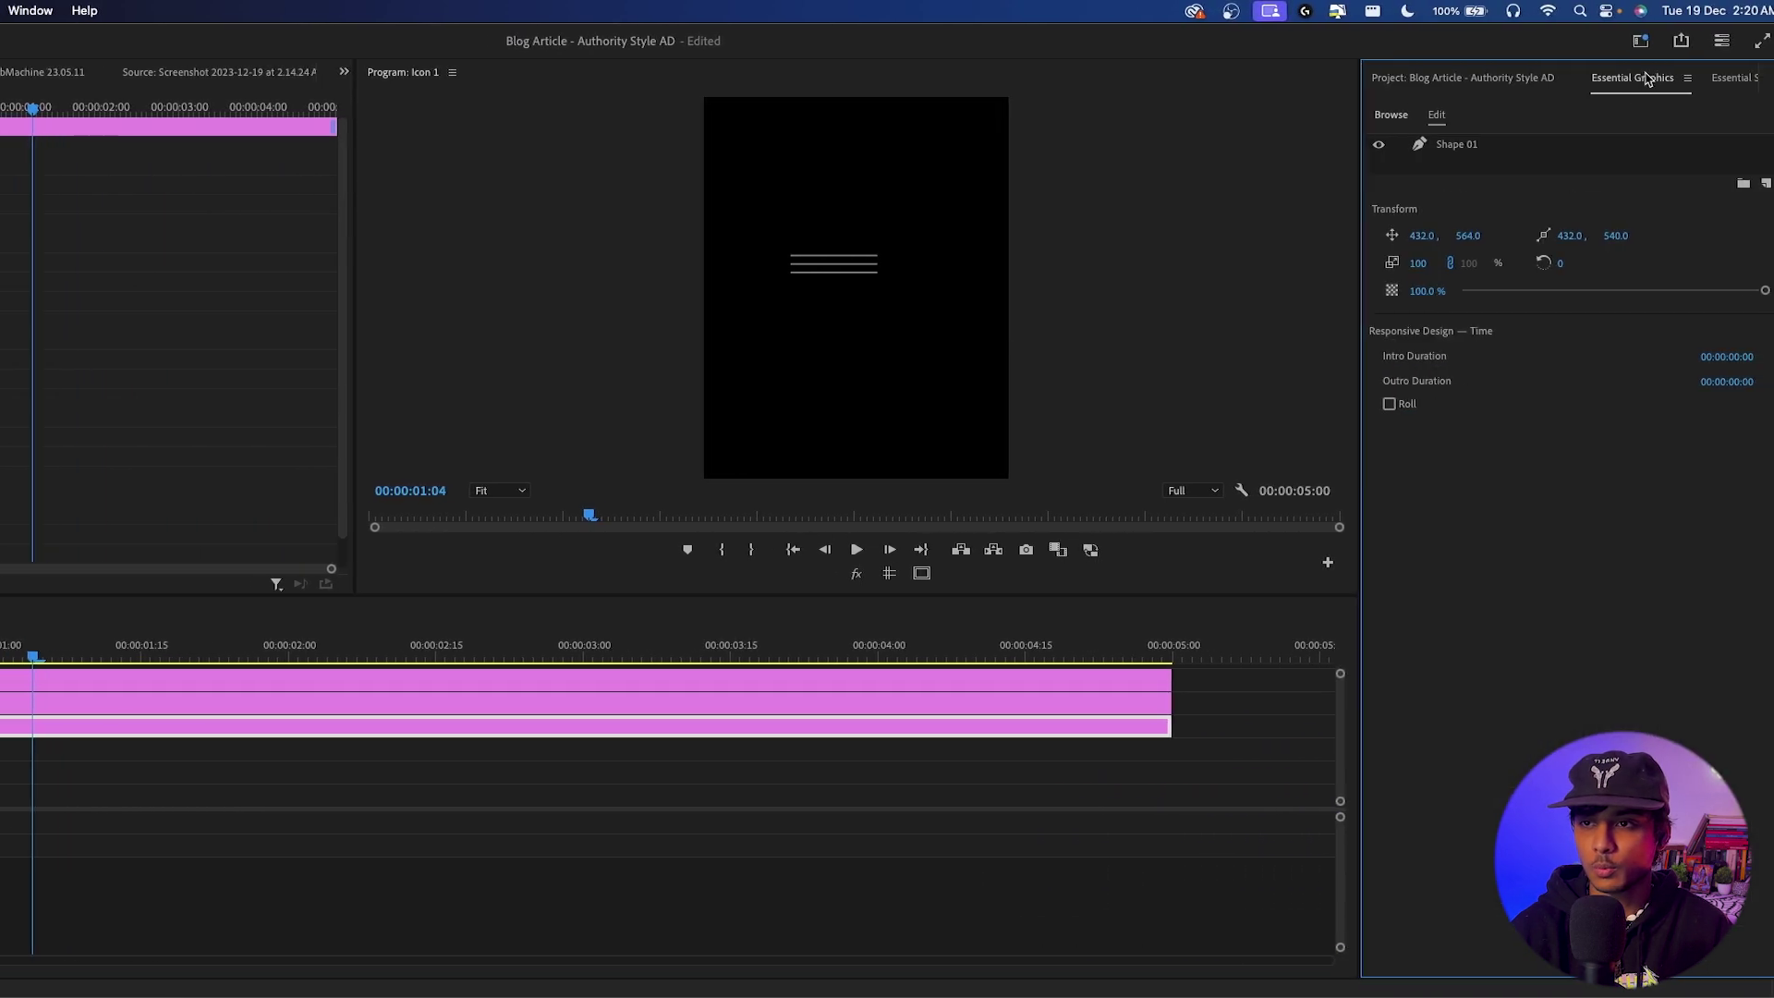
pyautogui.click(1444, 151)
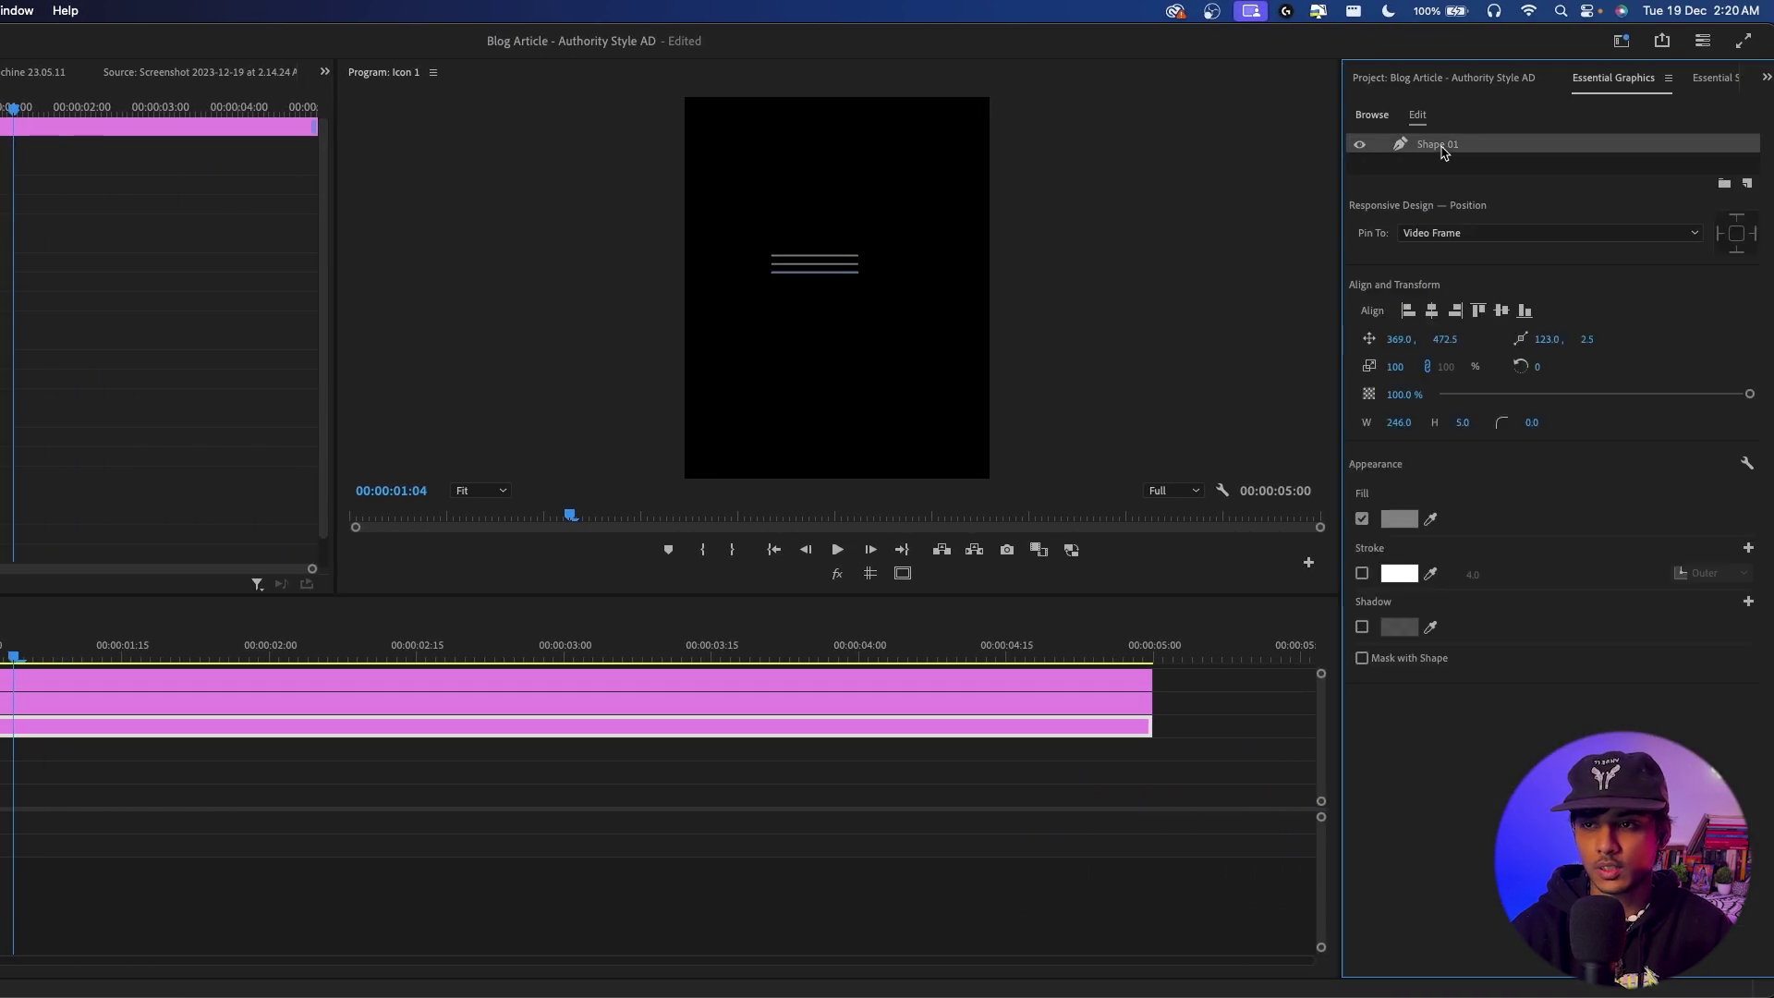
pyautogui.click(1399, 518)
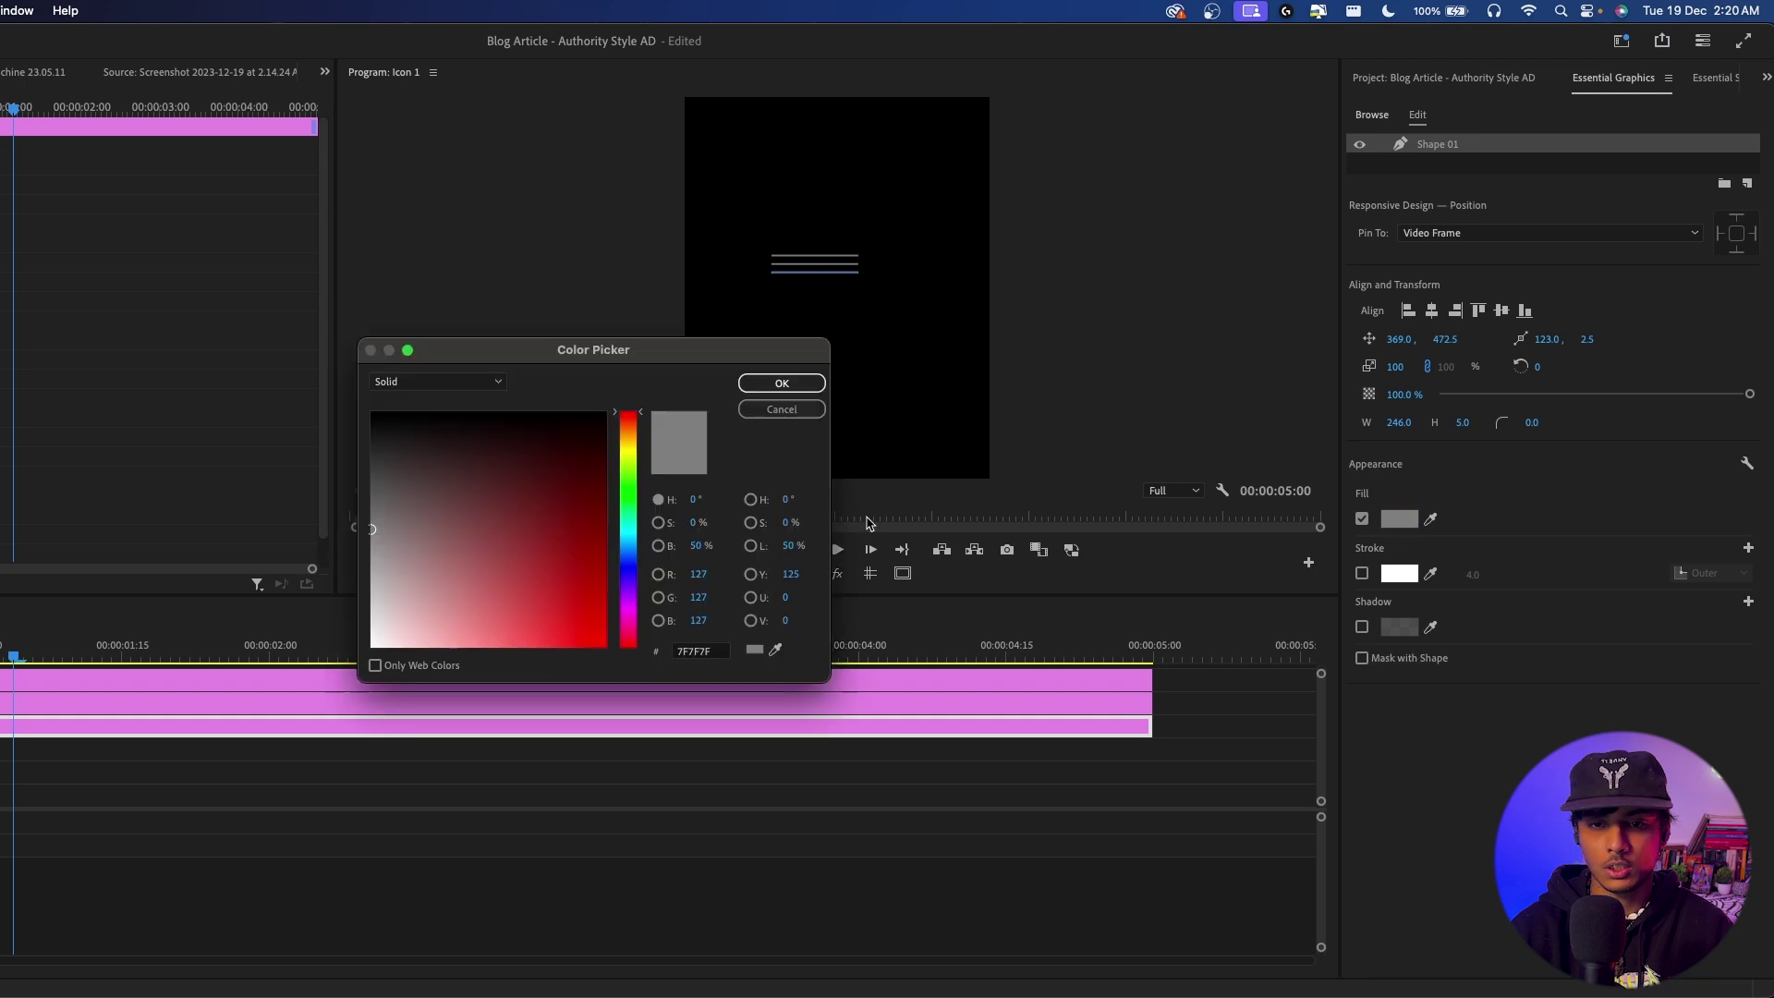
pyautogui.click(782, 383)
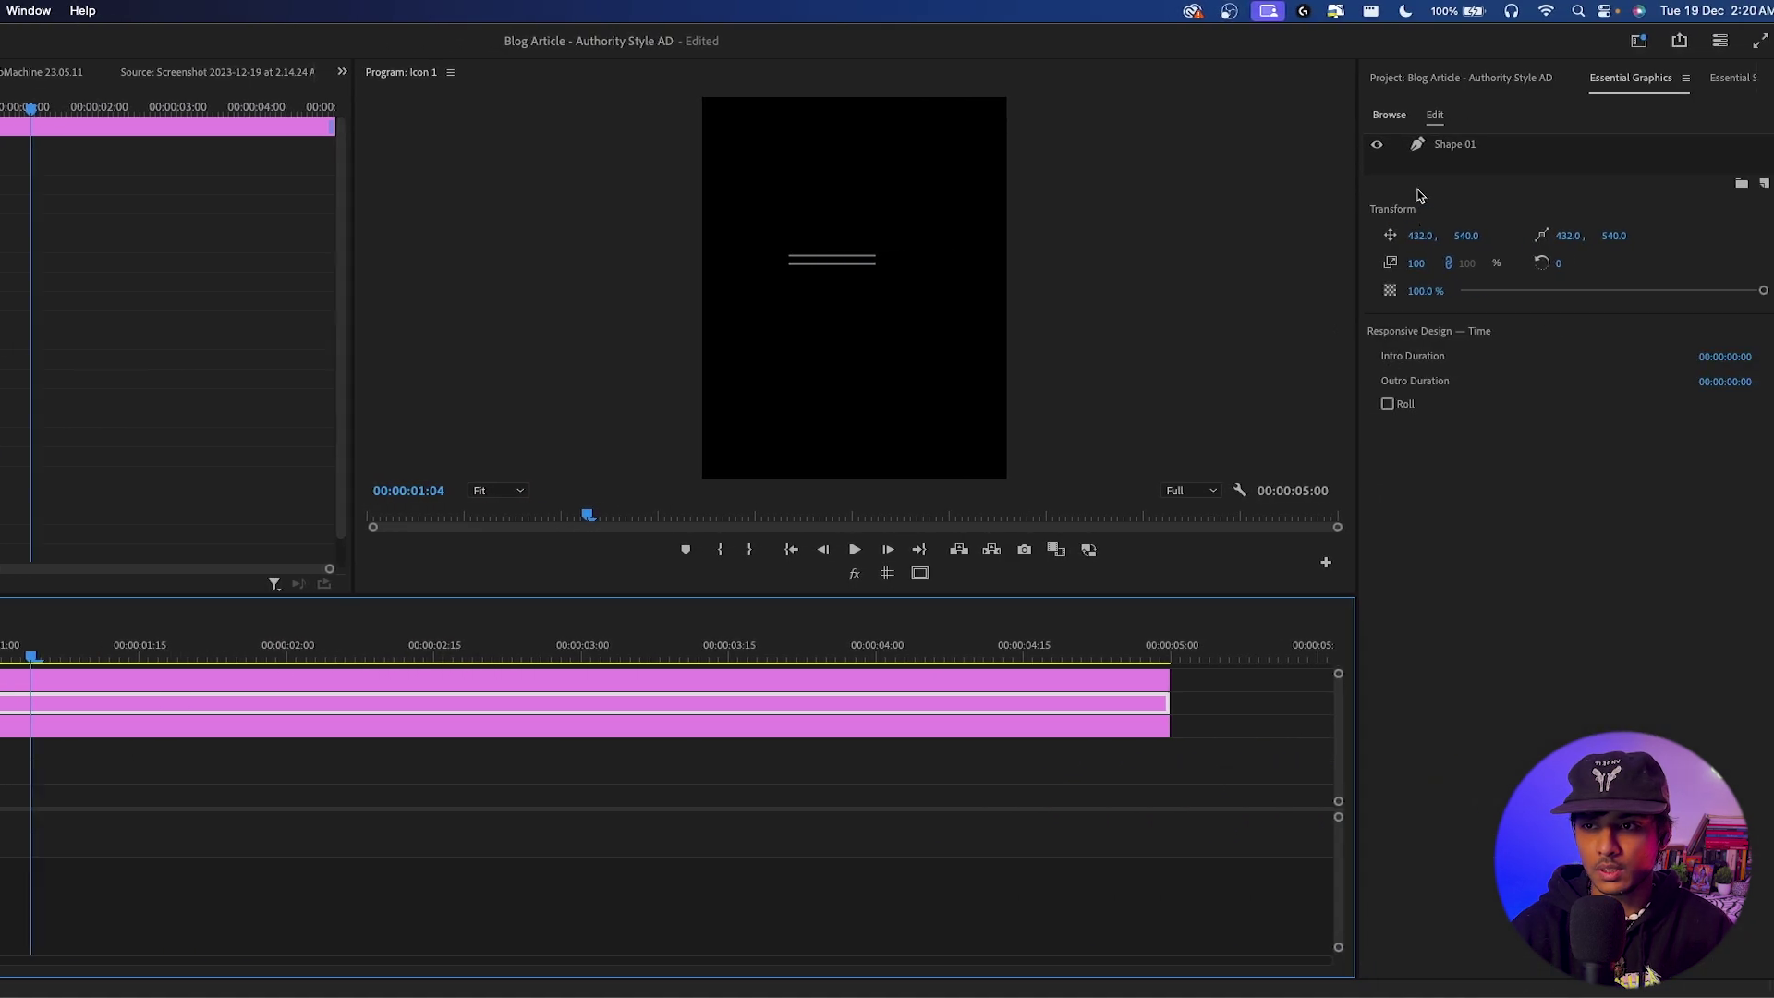
# - Set the middle menu bar's fill to black and select the clip of the top bar
pyautogui.click(1423, 146)
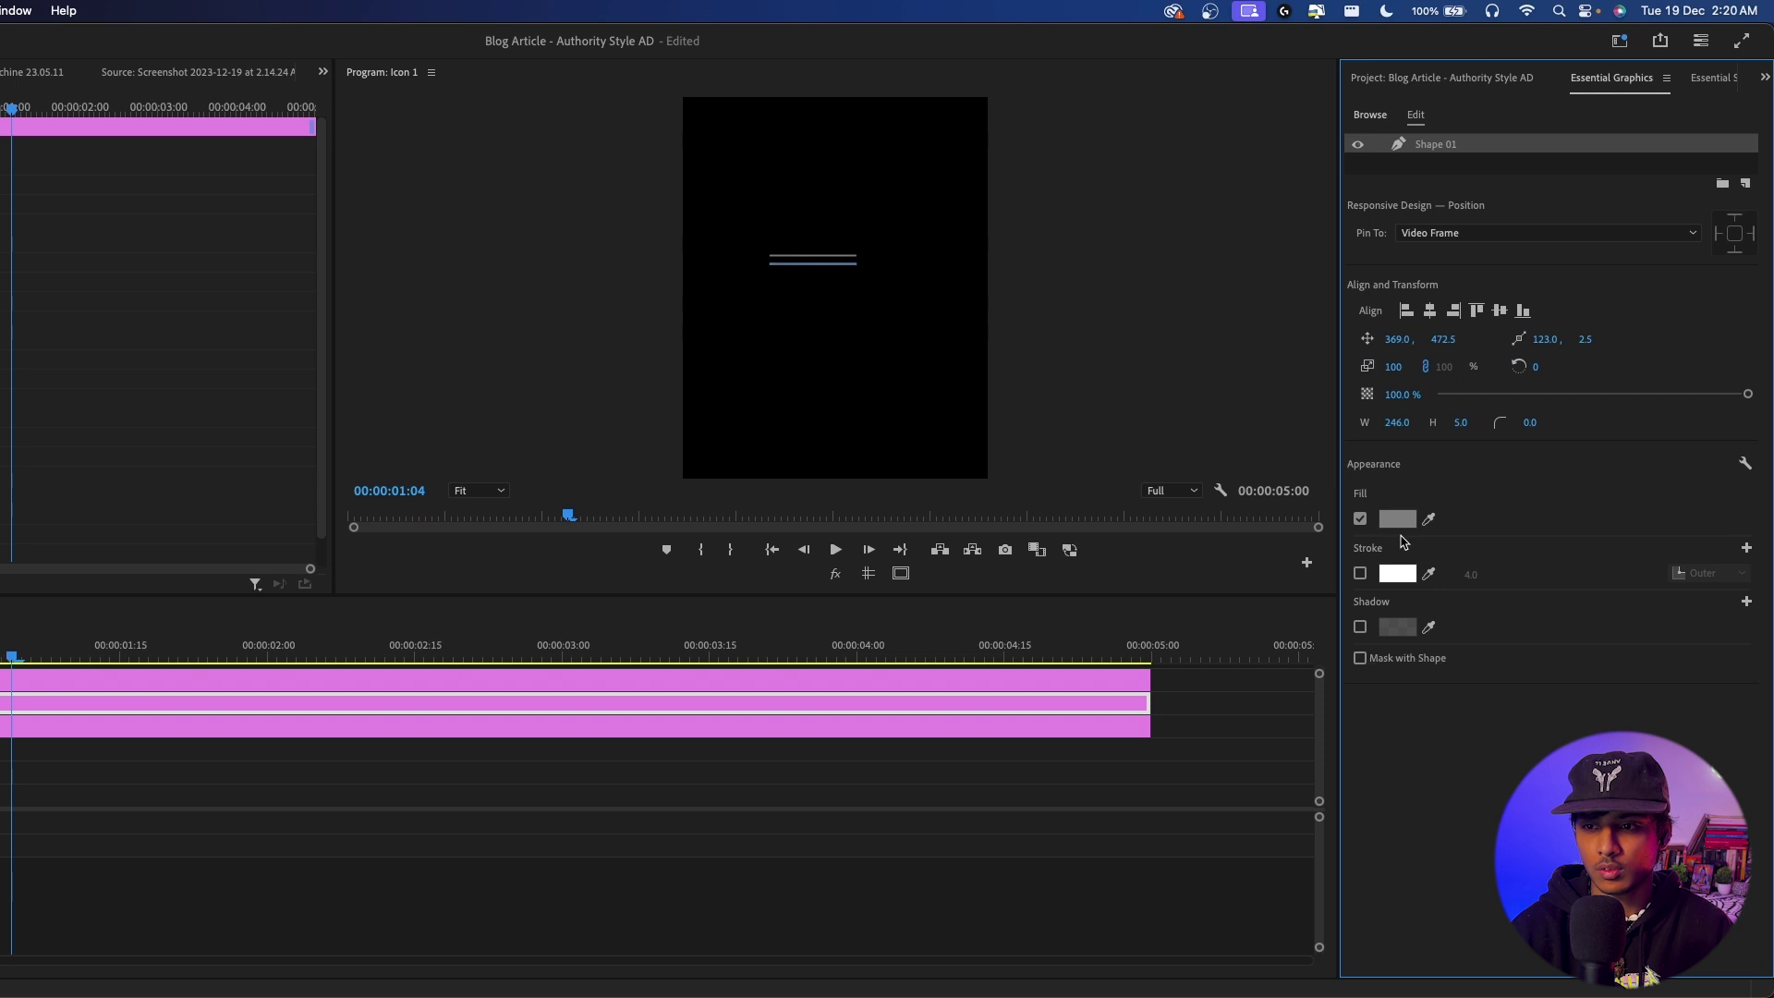
pyautogui.click(1398, 520)
pyautogui.moveTo(472, 466); pyautogui.dragTo(142, 343)
pyautogui.click(784, 388)
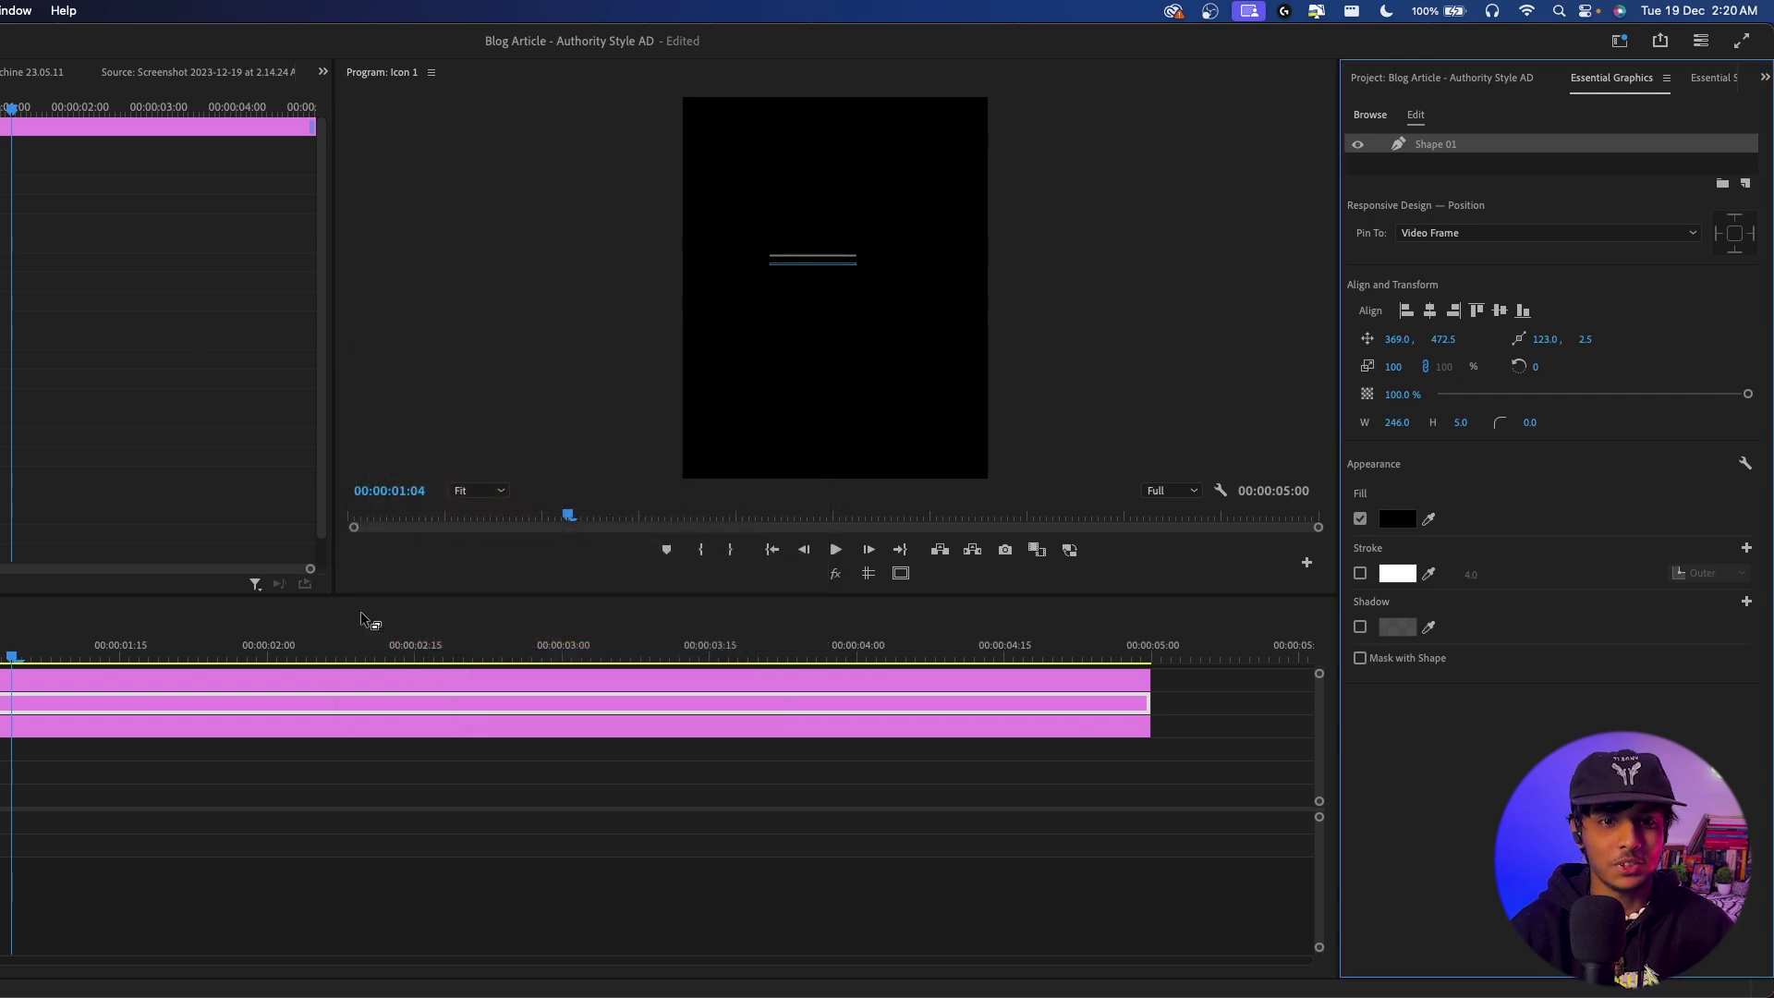
pyautogui.click(142, 674)
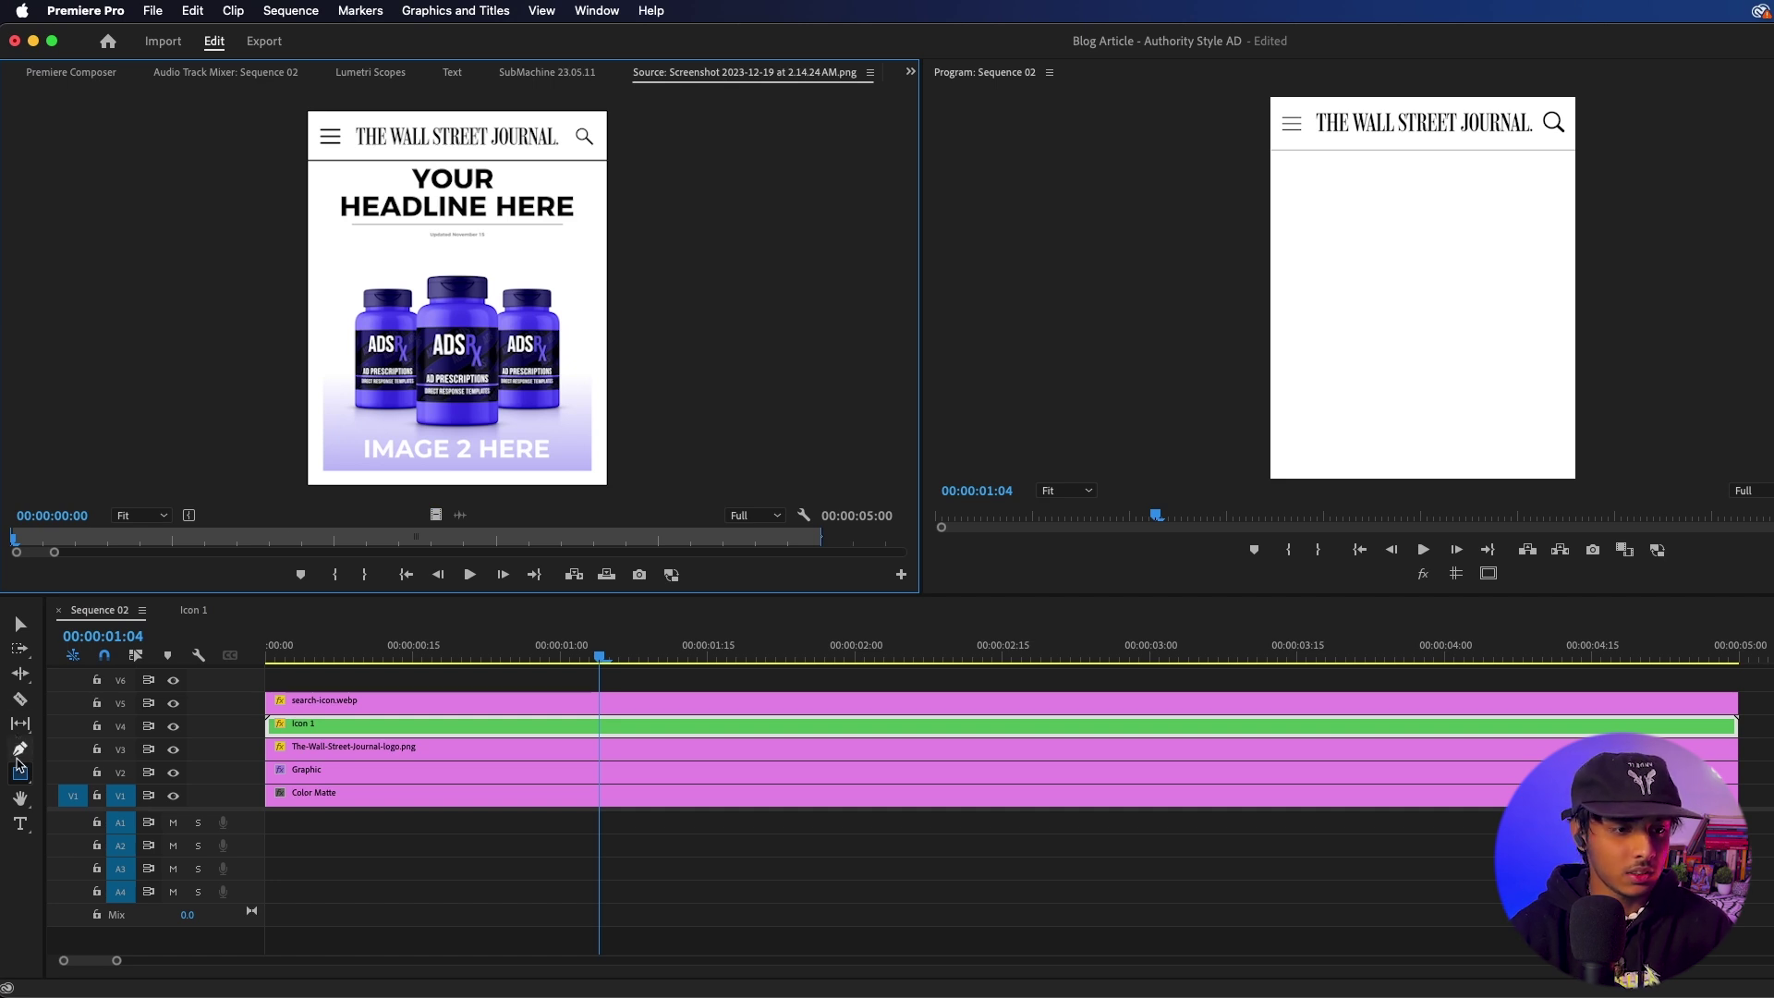
# - Add a text layer below the header reading "your" on one line and "headline here" on the next
pyautogui.click(20, 823)
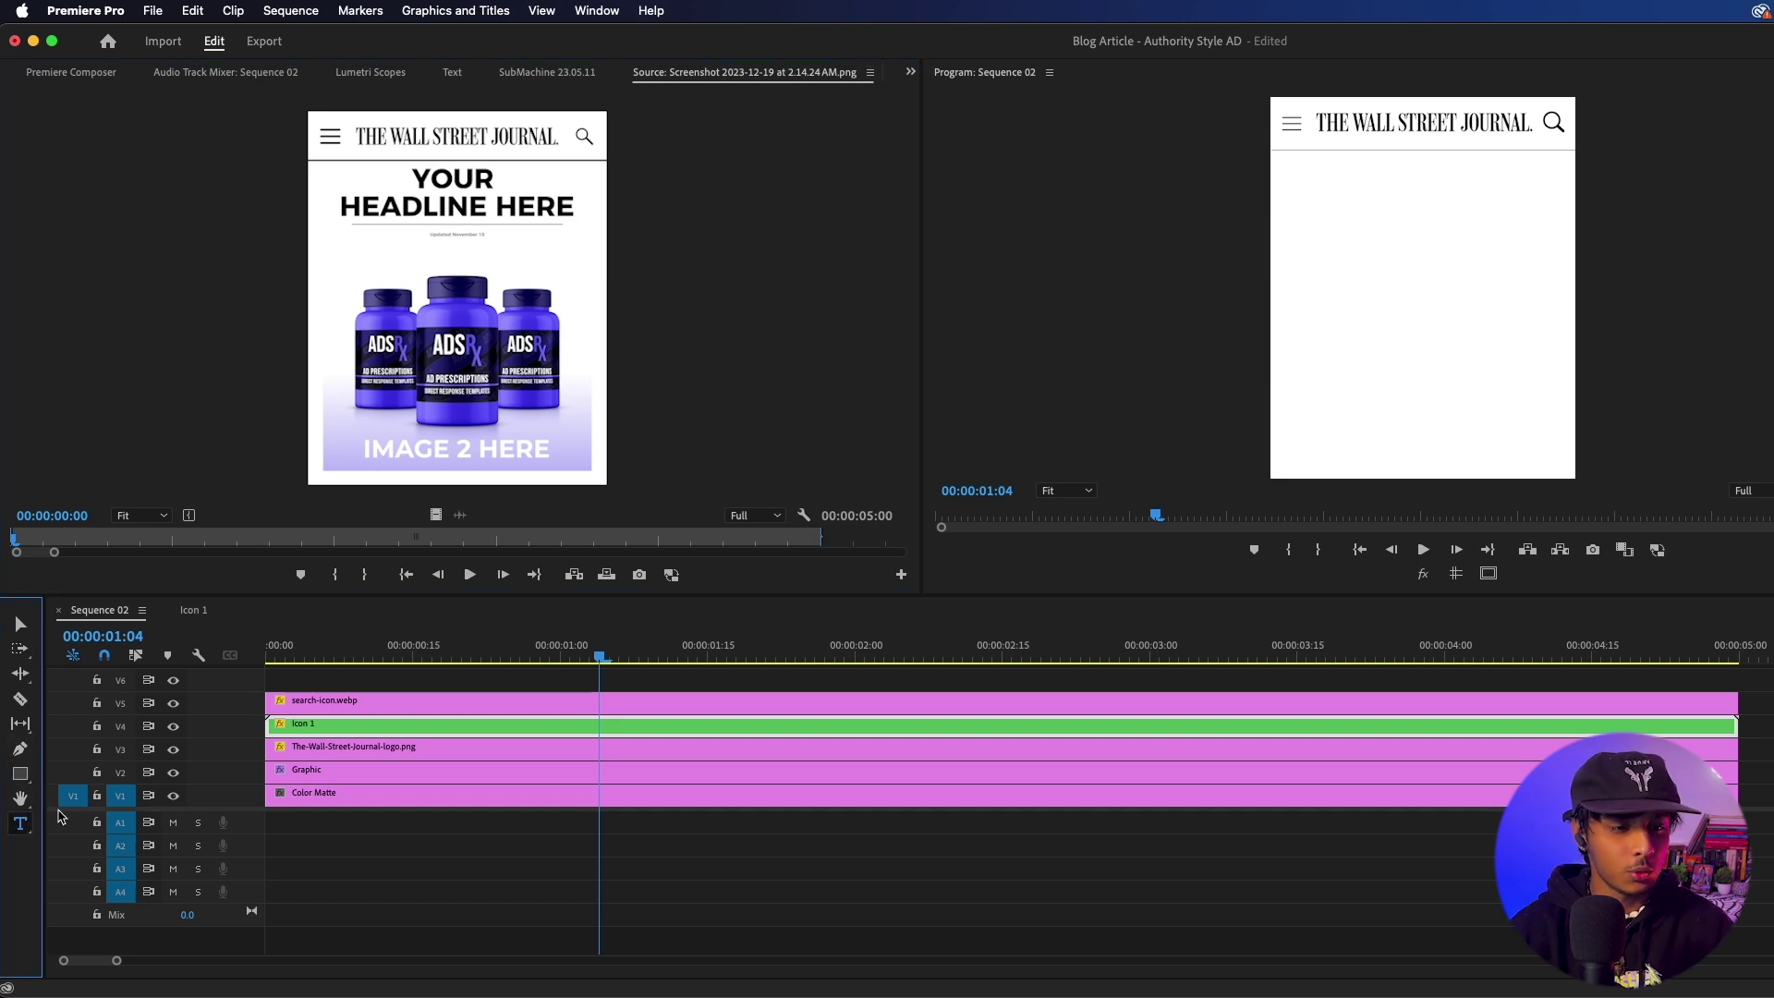
pyautogui.click(1364, 198)
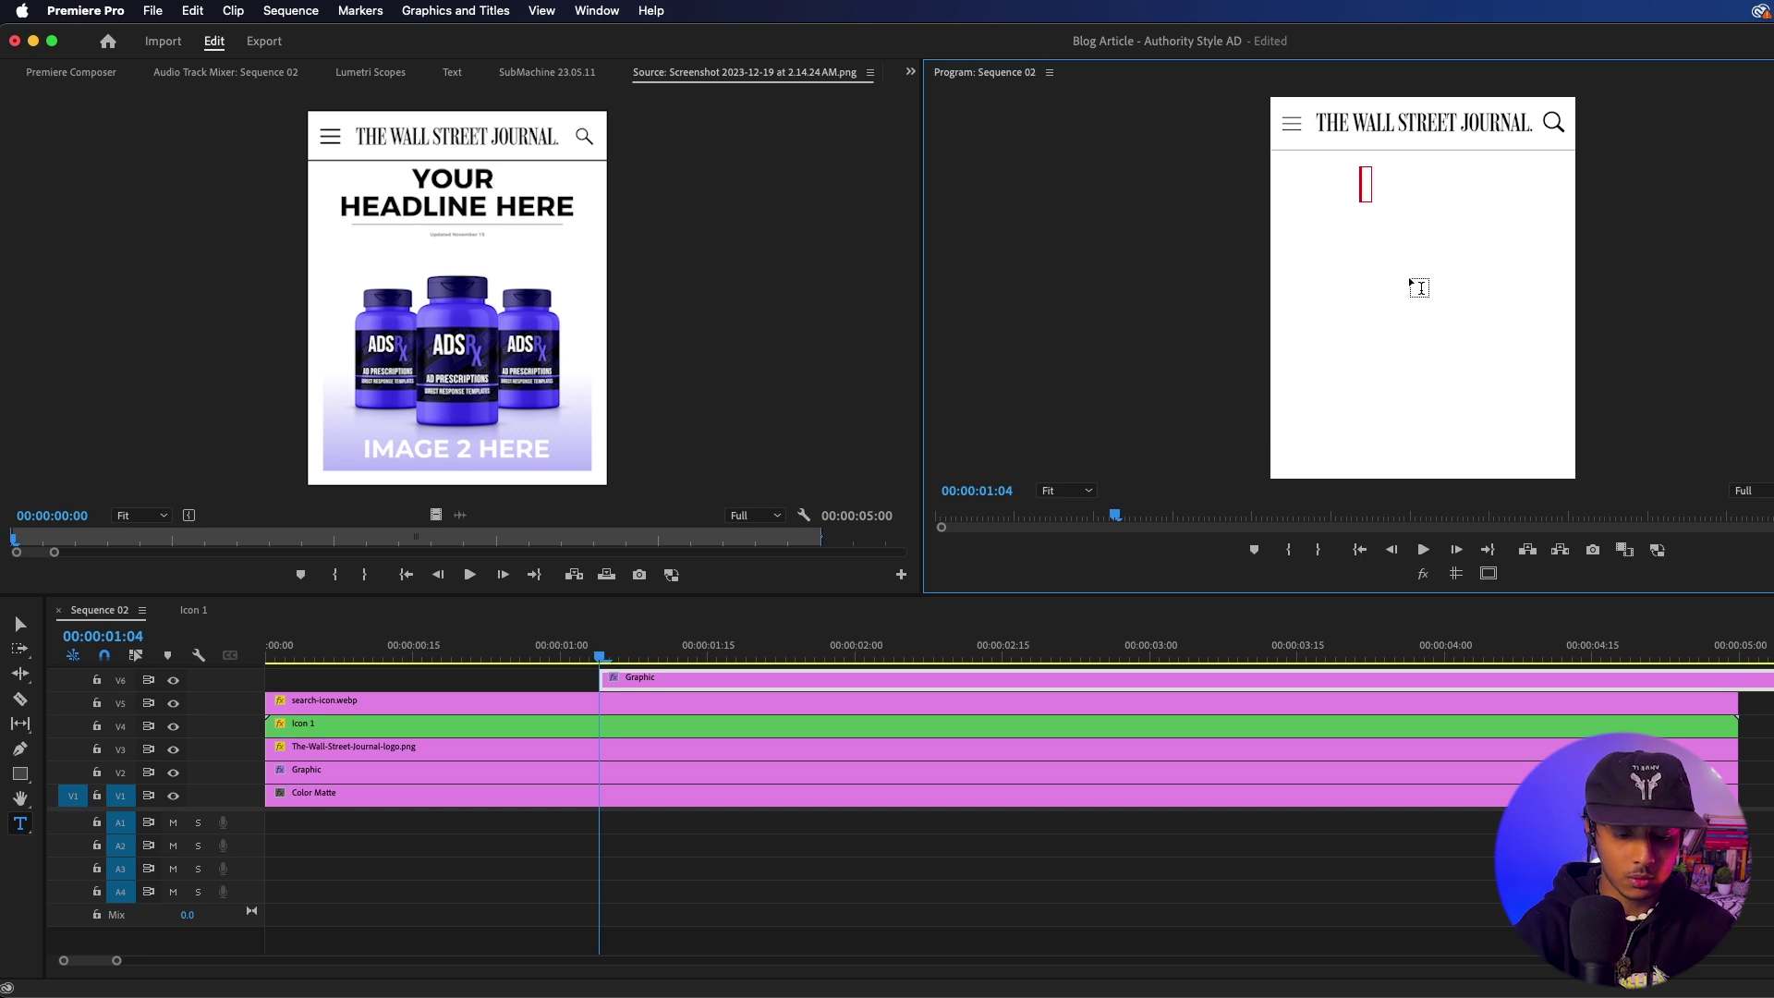
pyautogui.write('Your')
pyautogui.press('BackSpace')
pyautogui.press('Return')
pyautogui.write('Headline Here')
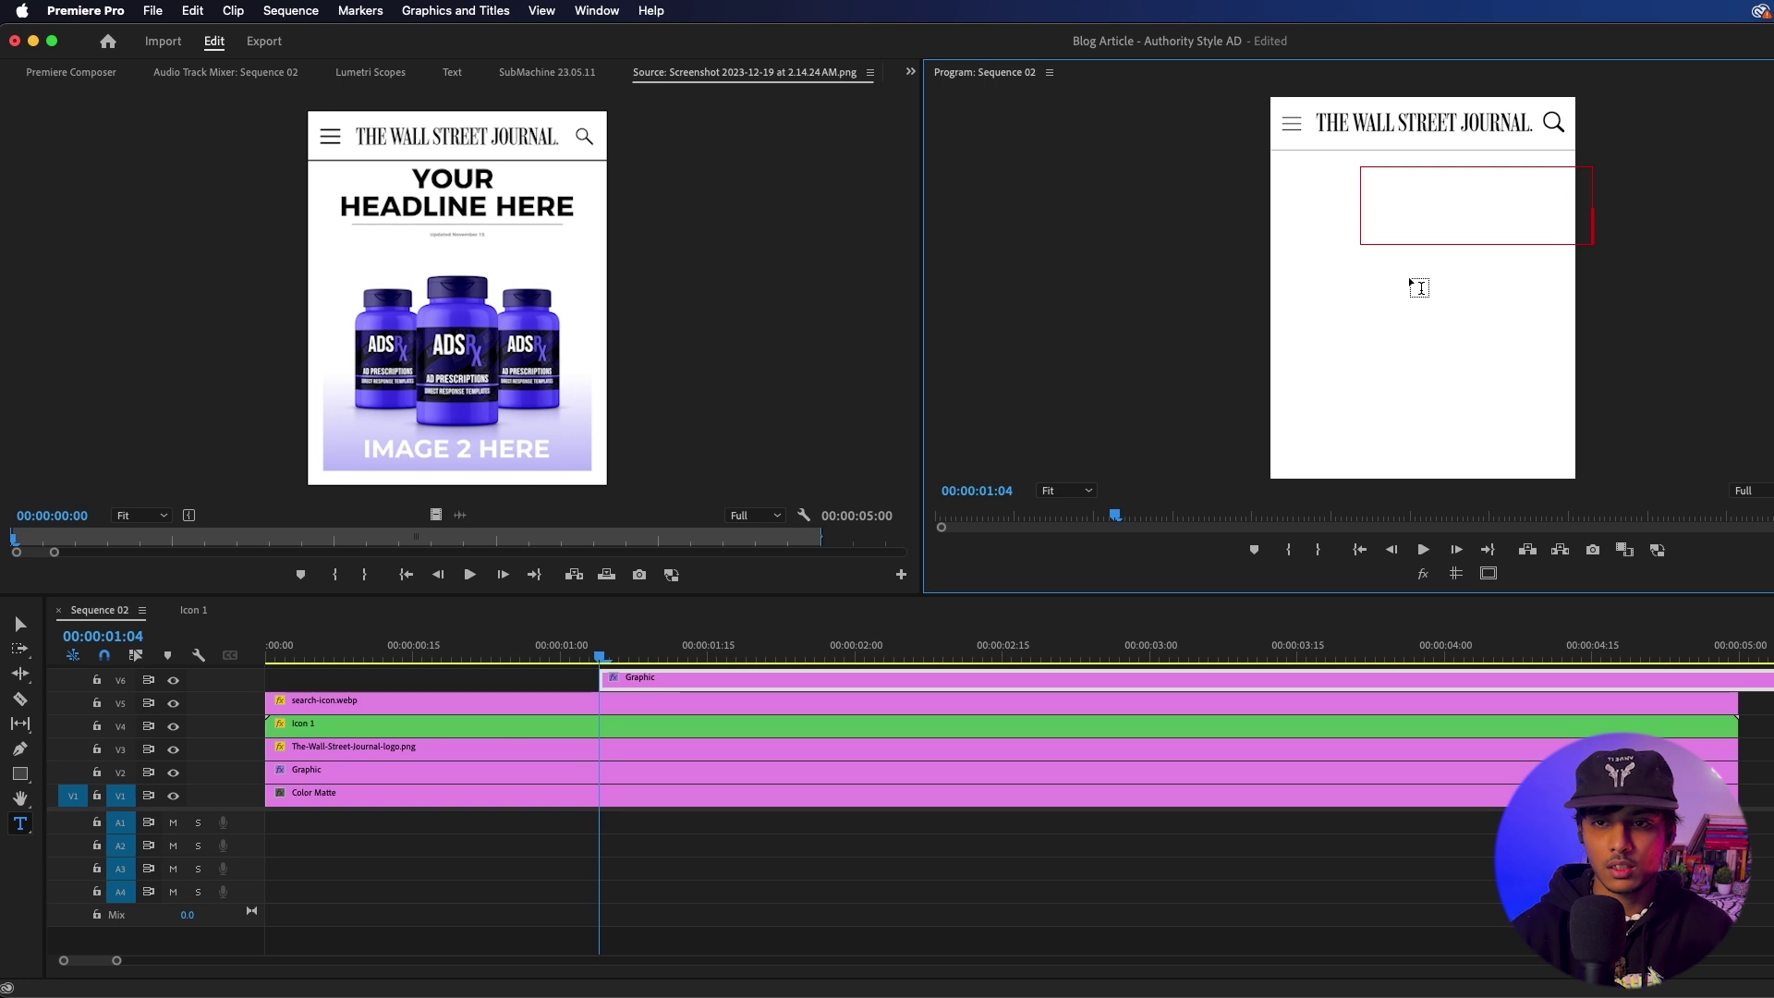
# - Set the whole headline's fill to black and its font to Montserrat Bold
pyautogui.press('super+a')
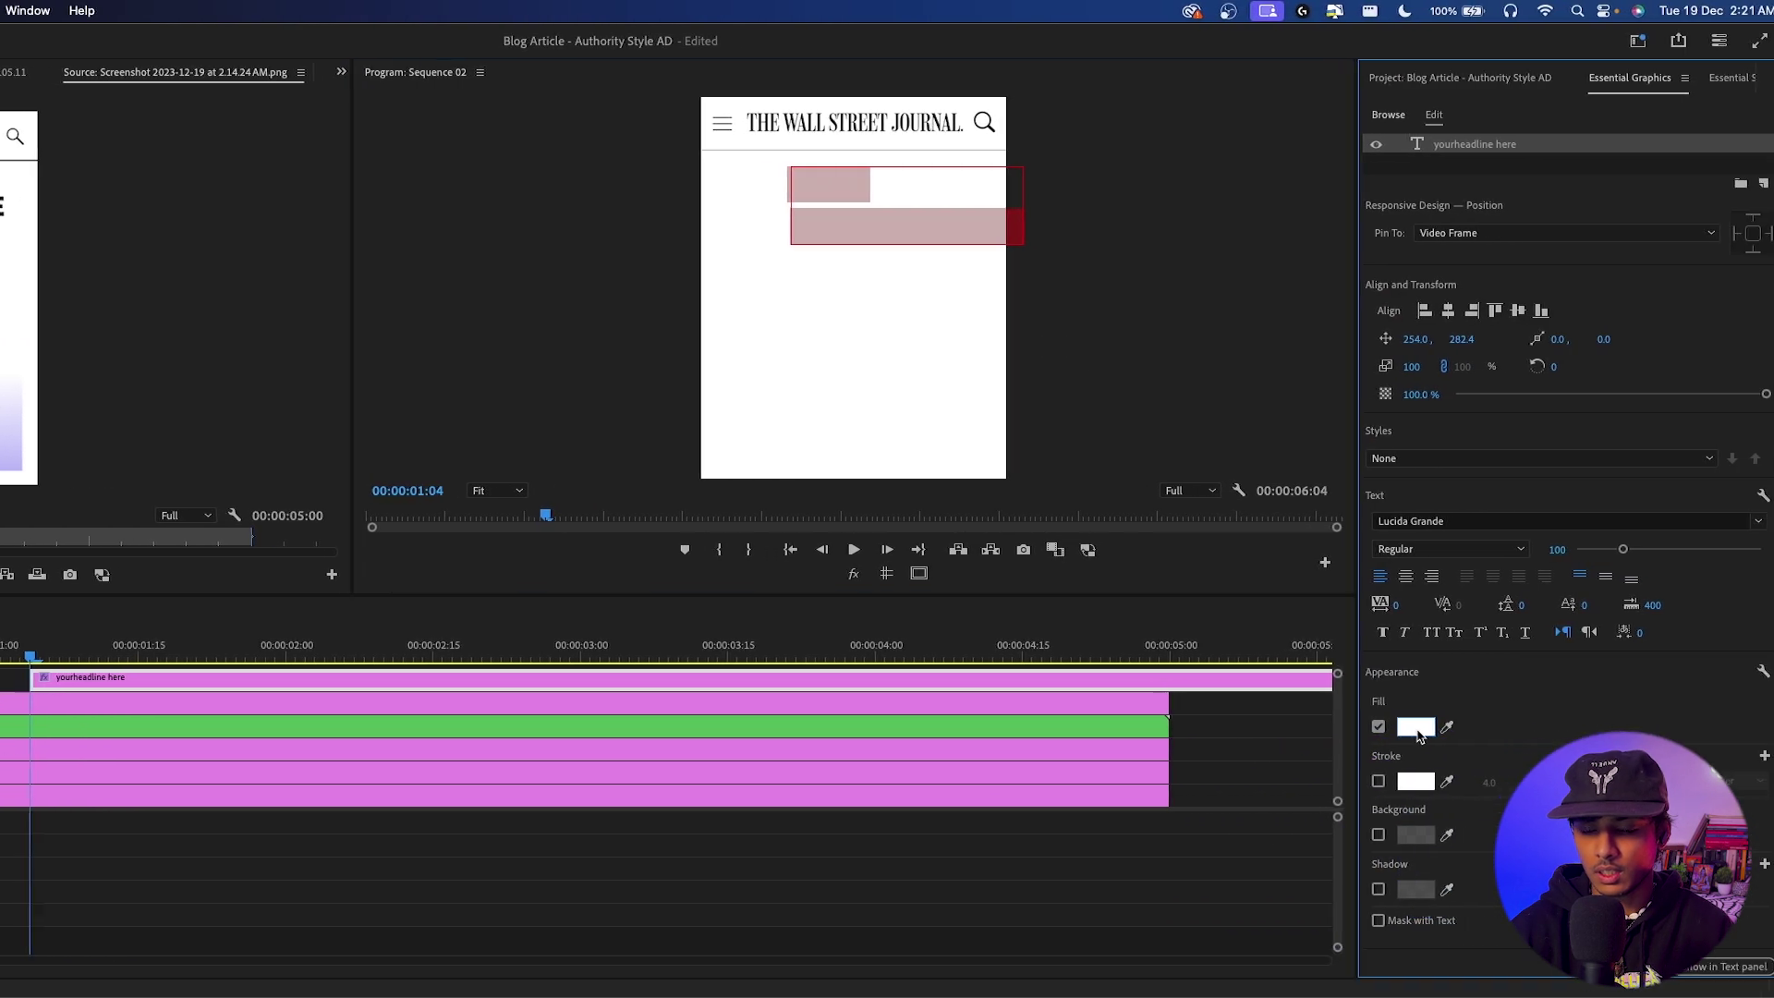
pyautogui.click(1407, 729)
pyautogui.moveTo(480, 503); pyautogui.dragTo(254, 380)
pyautogui.click(776, 385)
pyautogui.click(1439, 522)
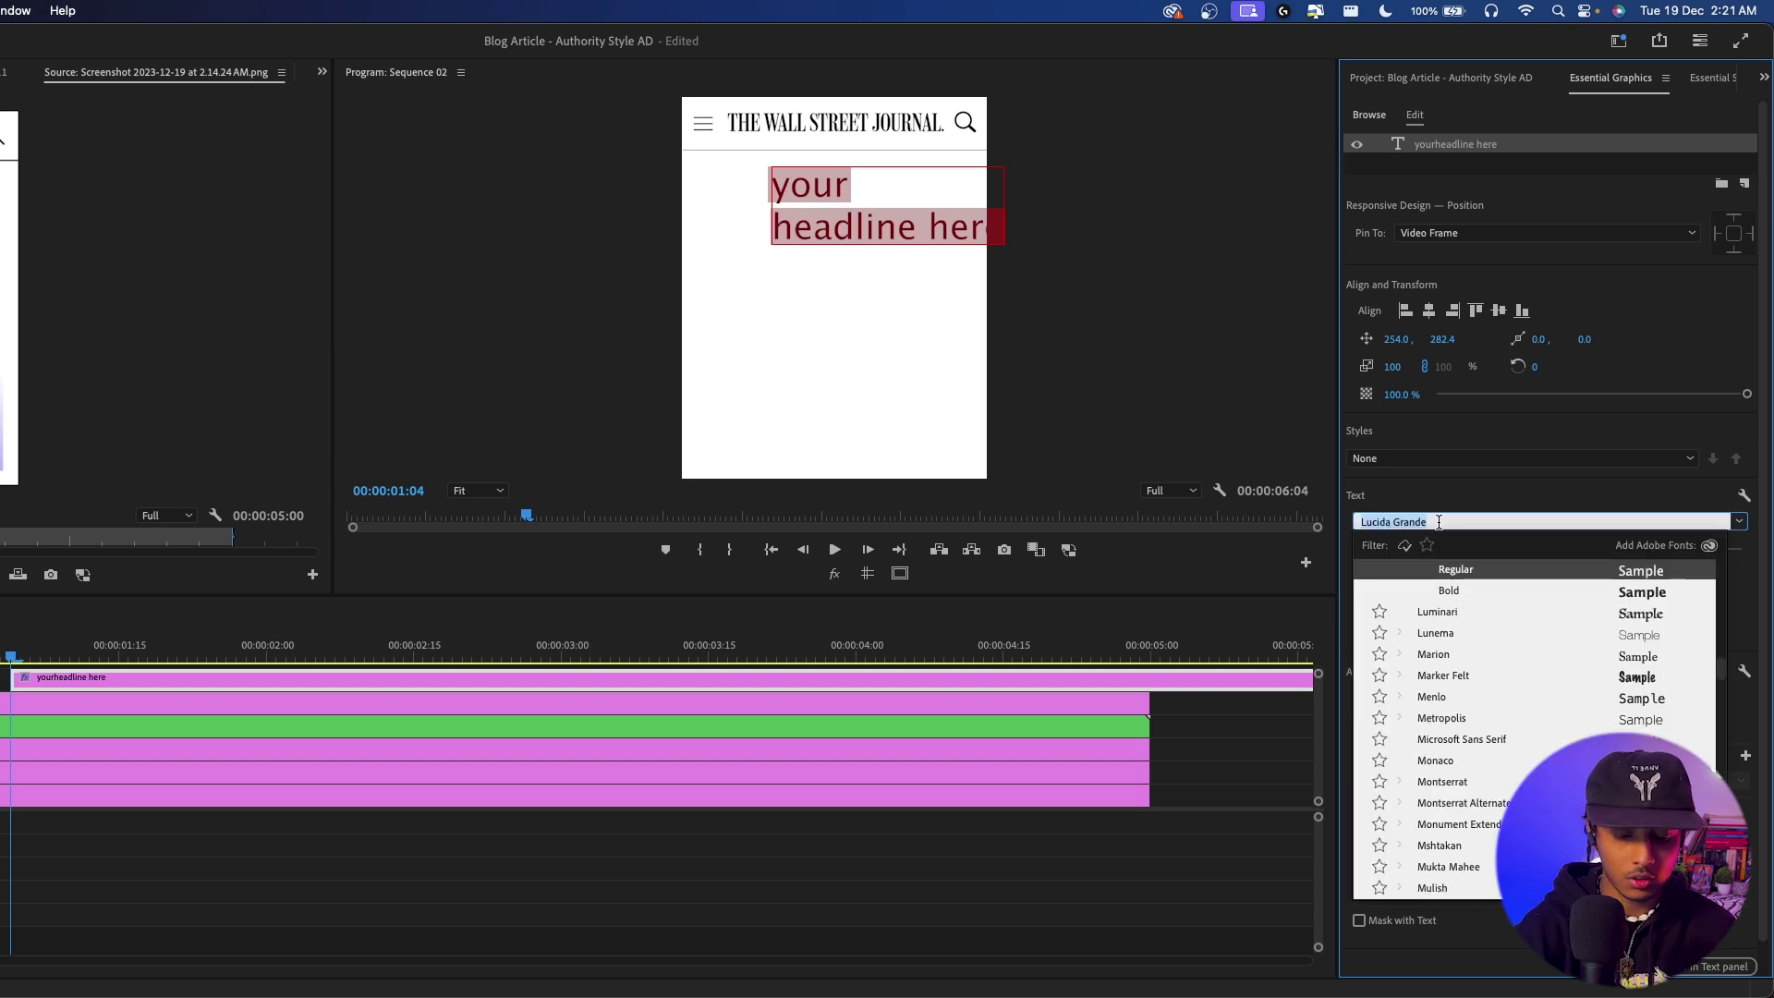
pyautogui.write('mont')
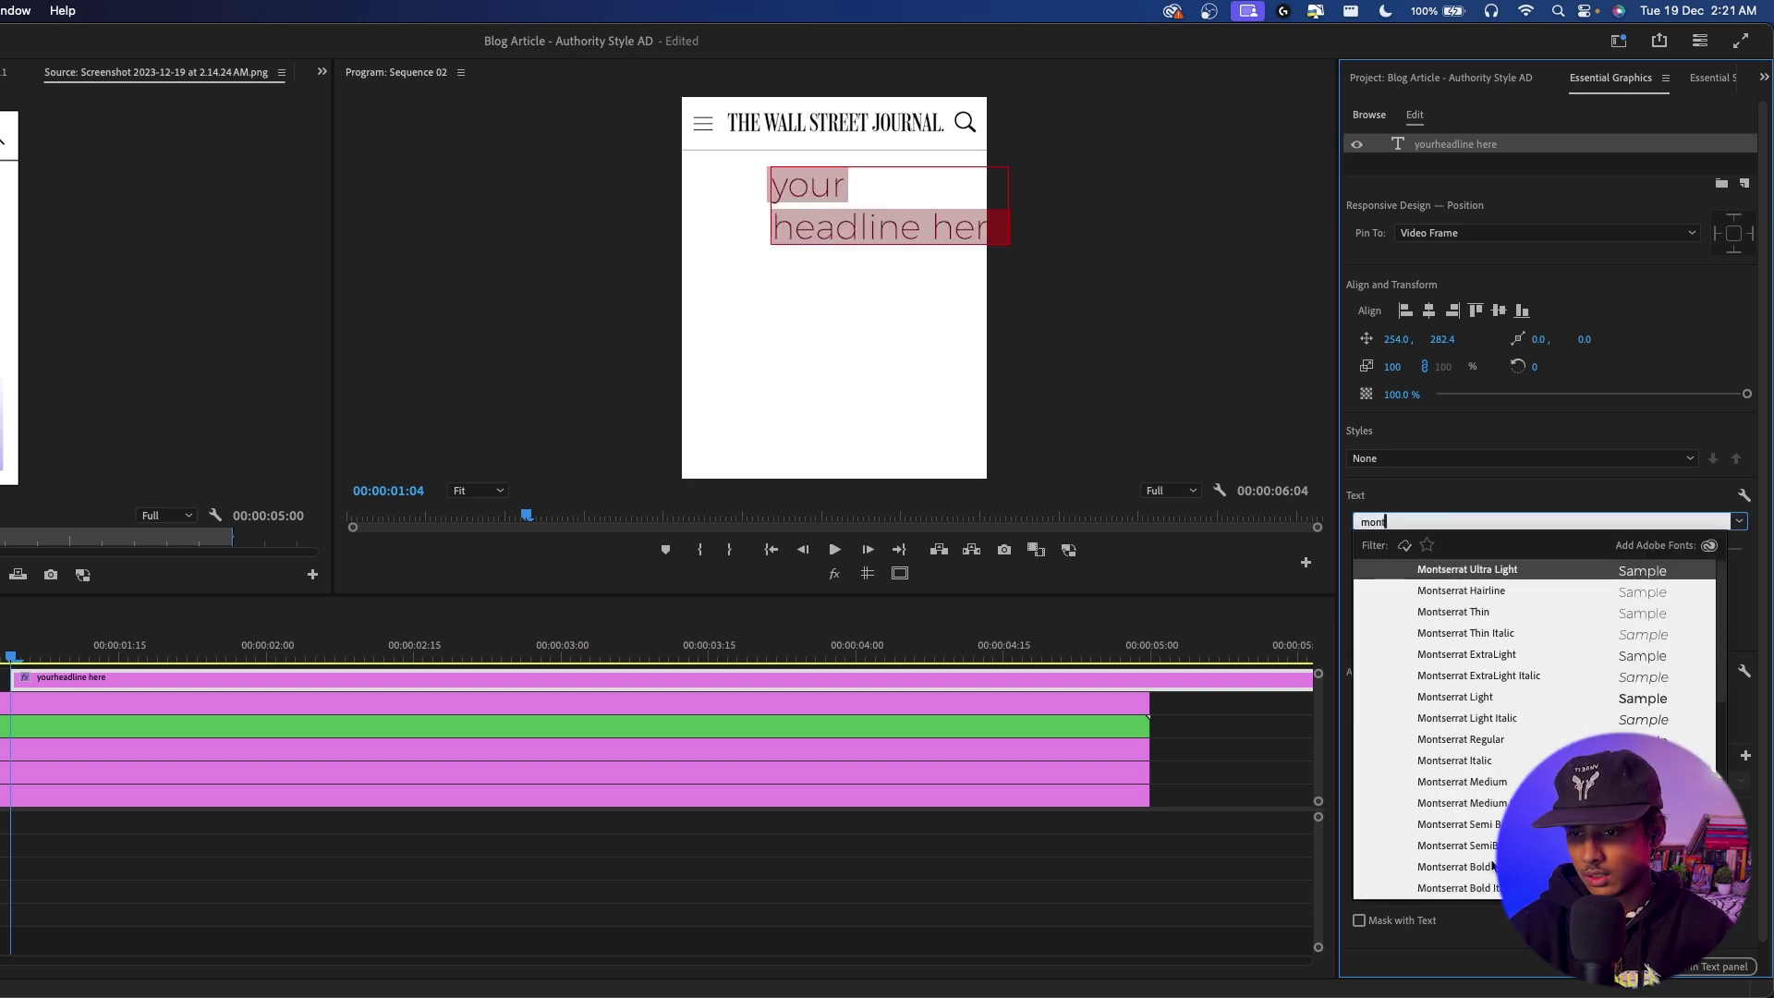
pyautogui.click(1489, 867)
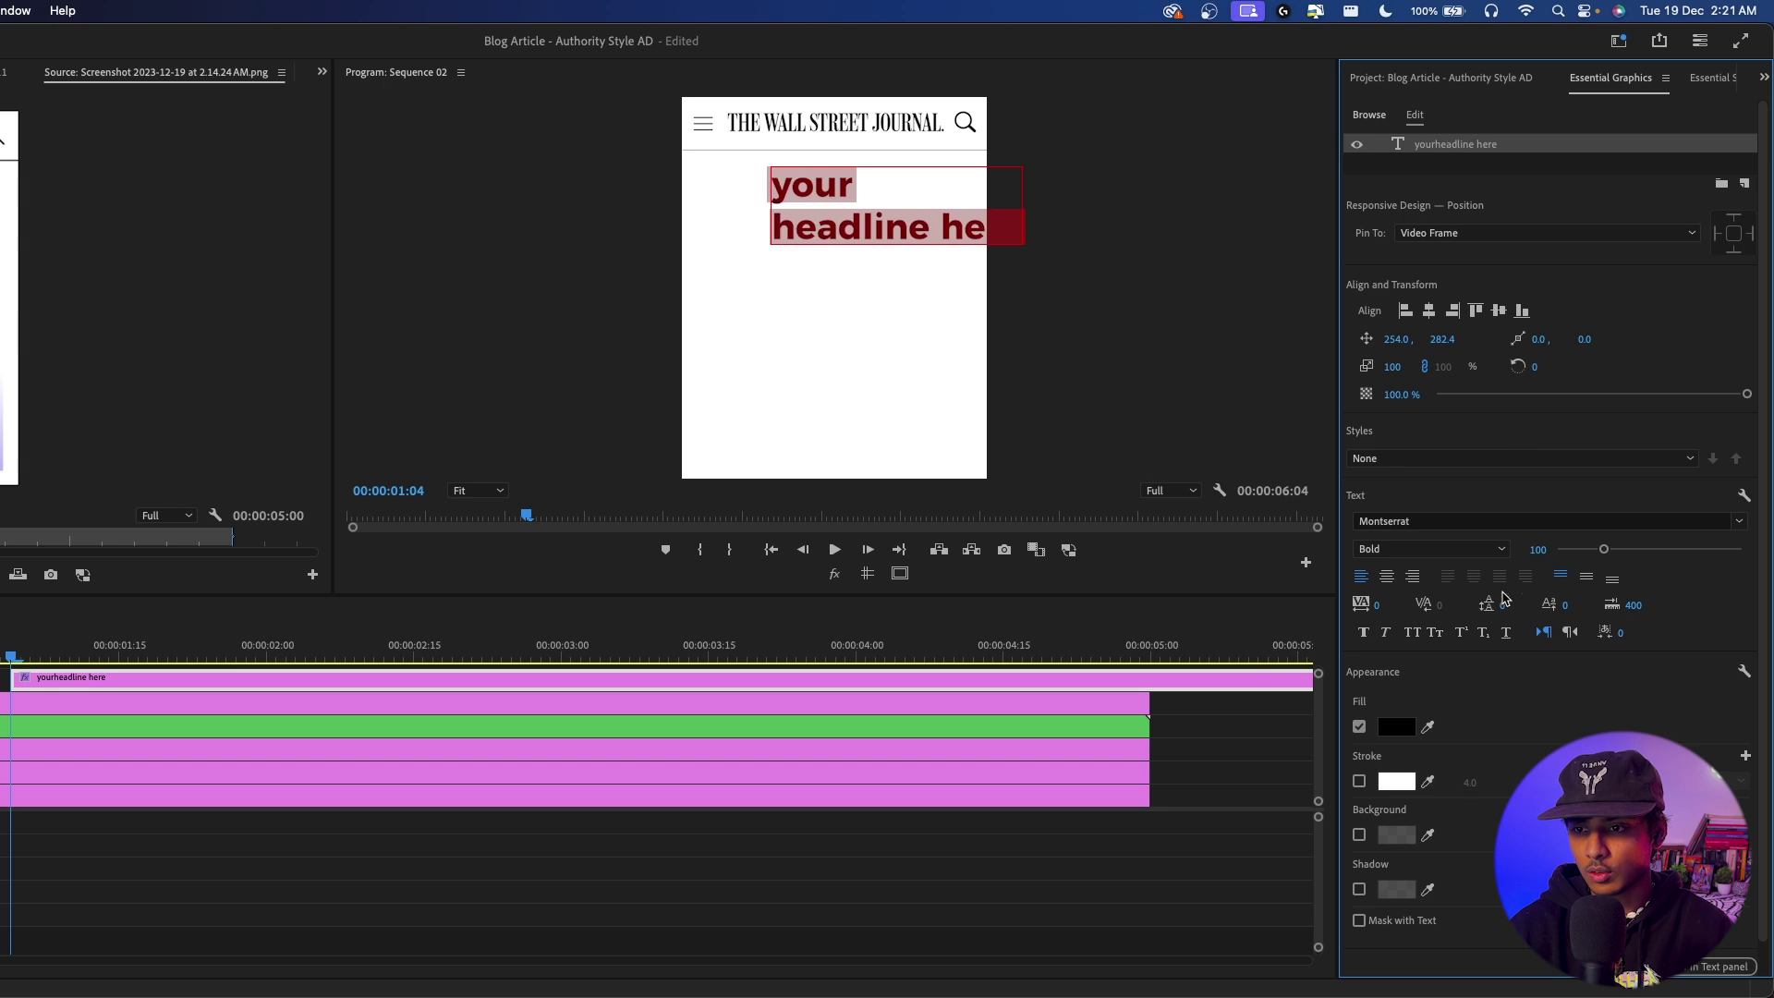
# - Set the headline to all caps at size 82, centre it in the frame, and move it up to vertical position 240.4
pyautogui.click(1412, 633)
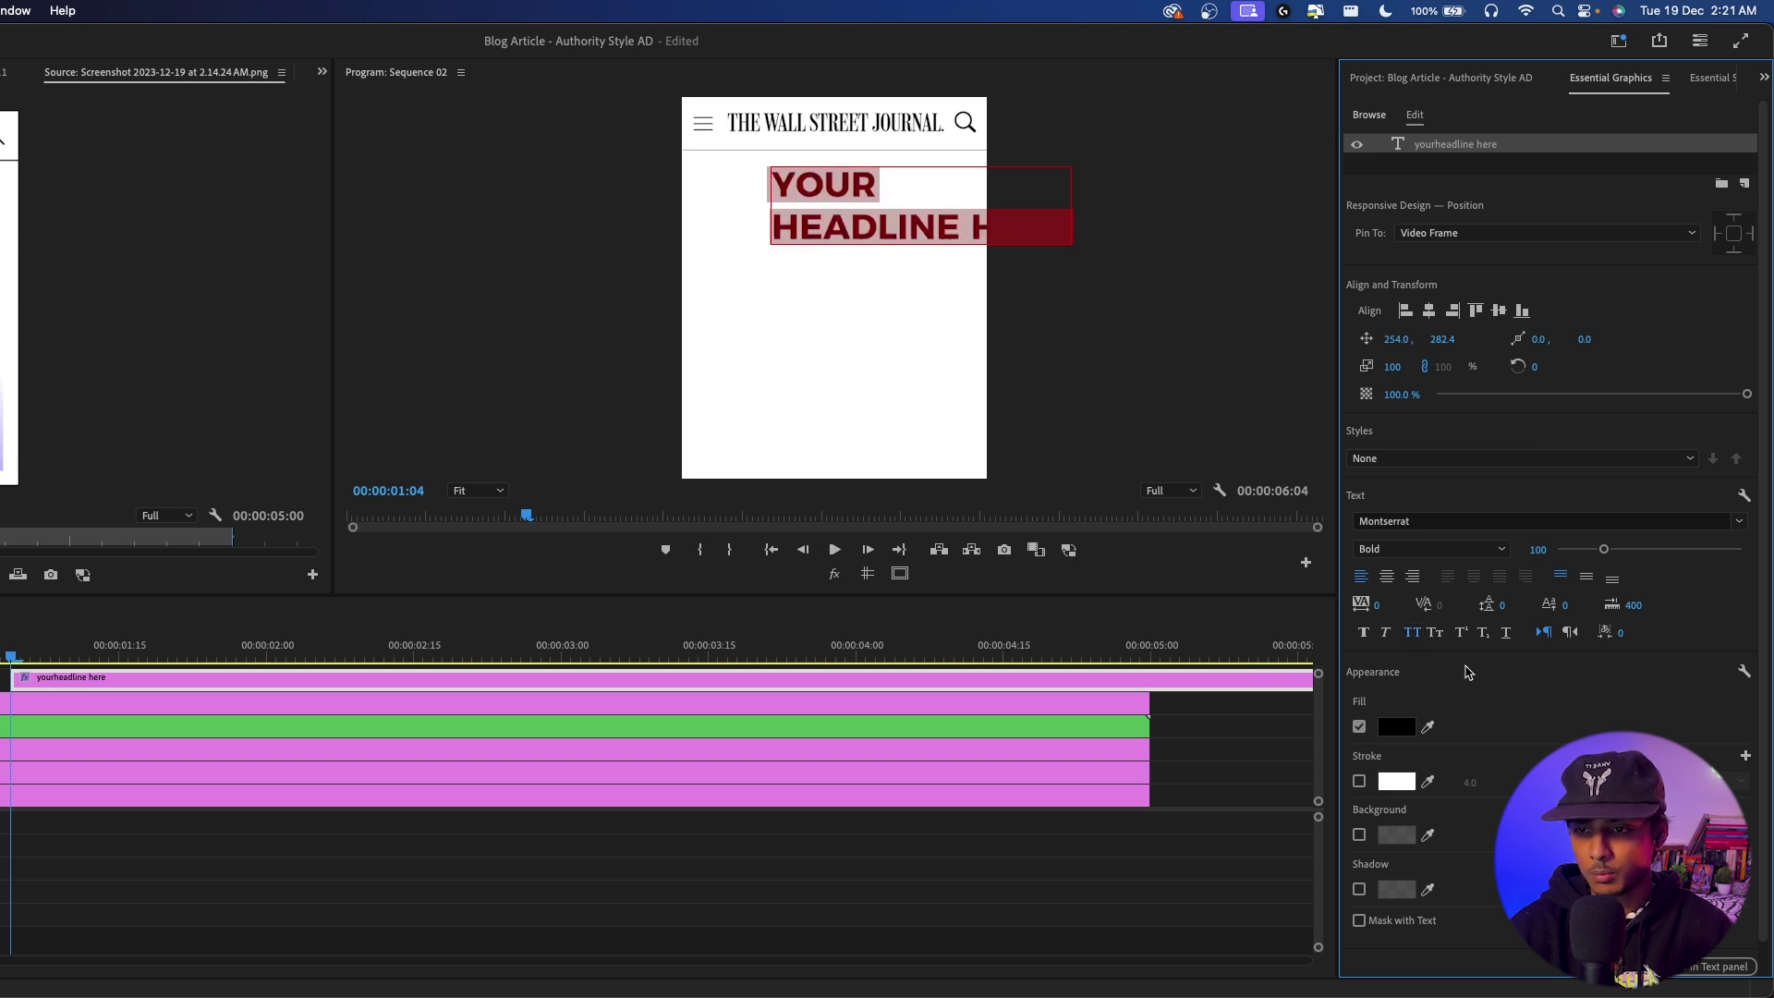
pyautogui.click(1386, 576)
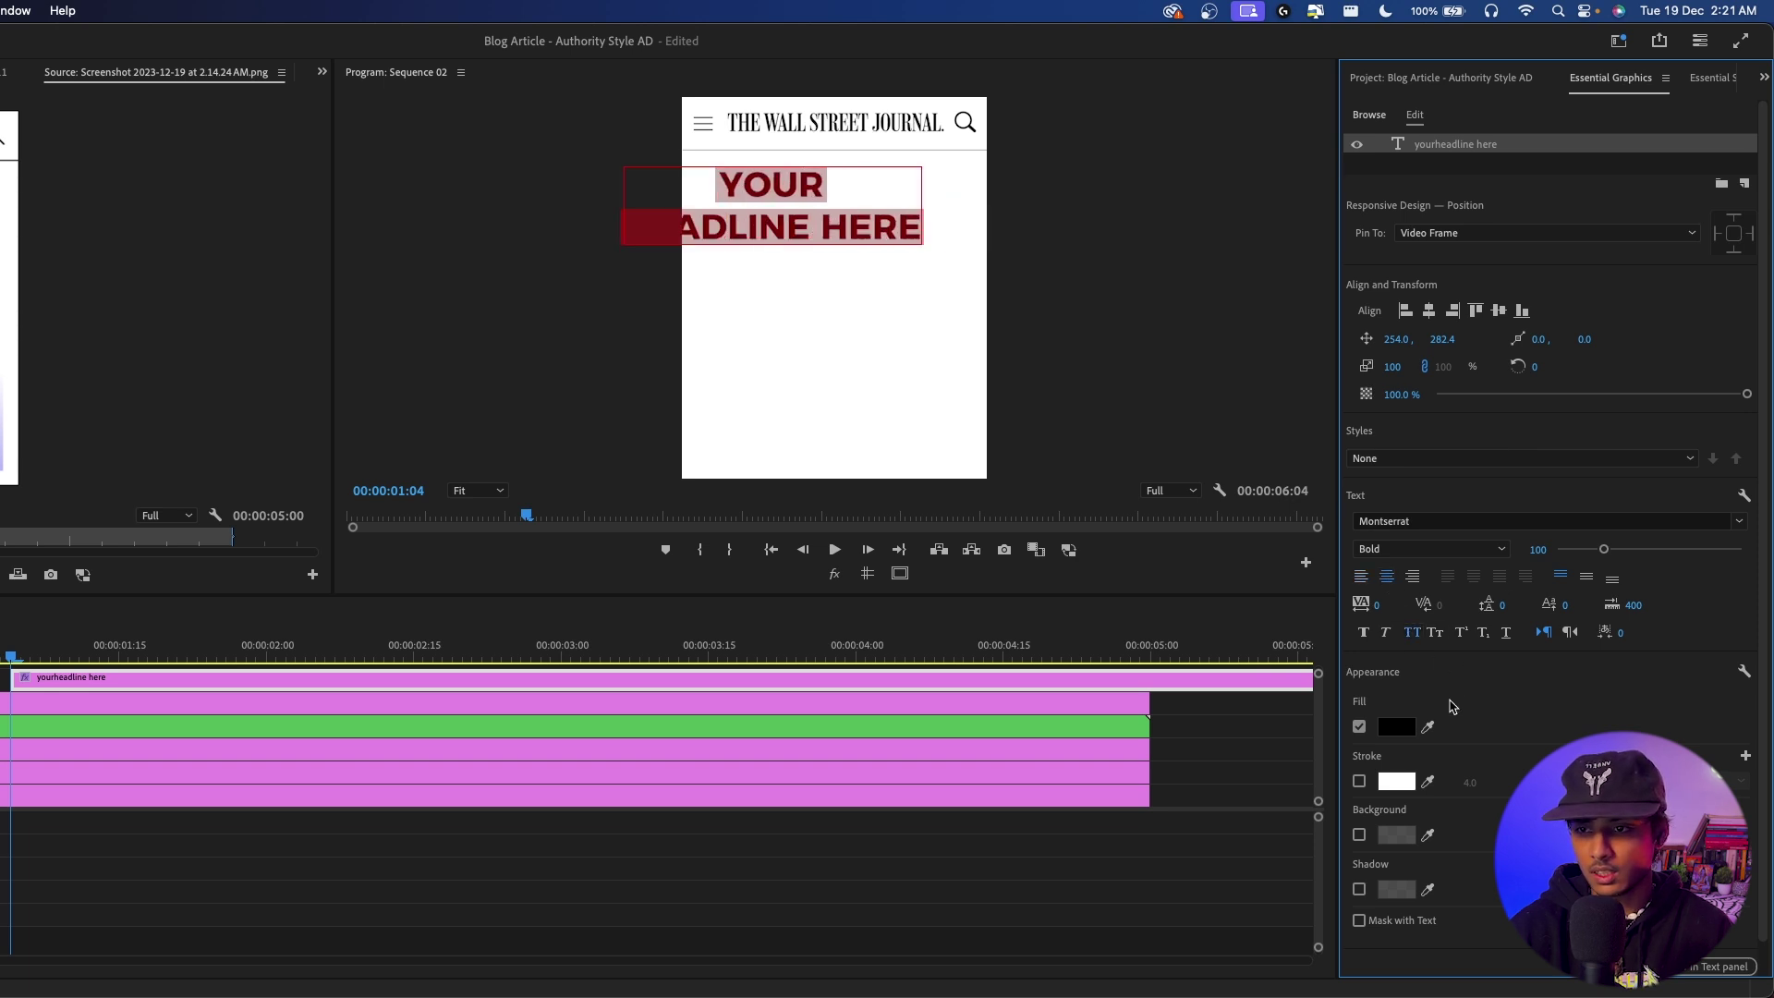
pyautogui.click(1429, 310)
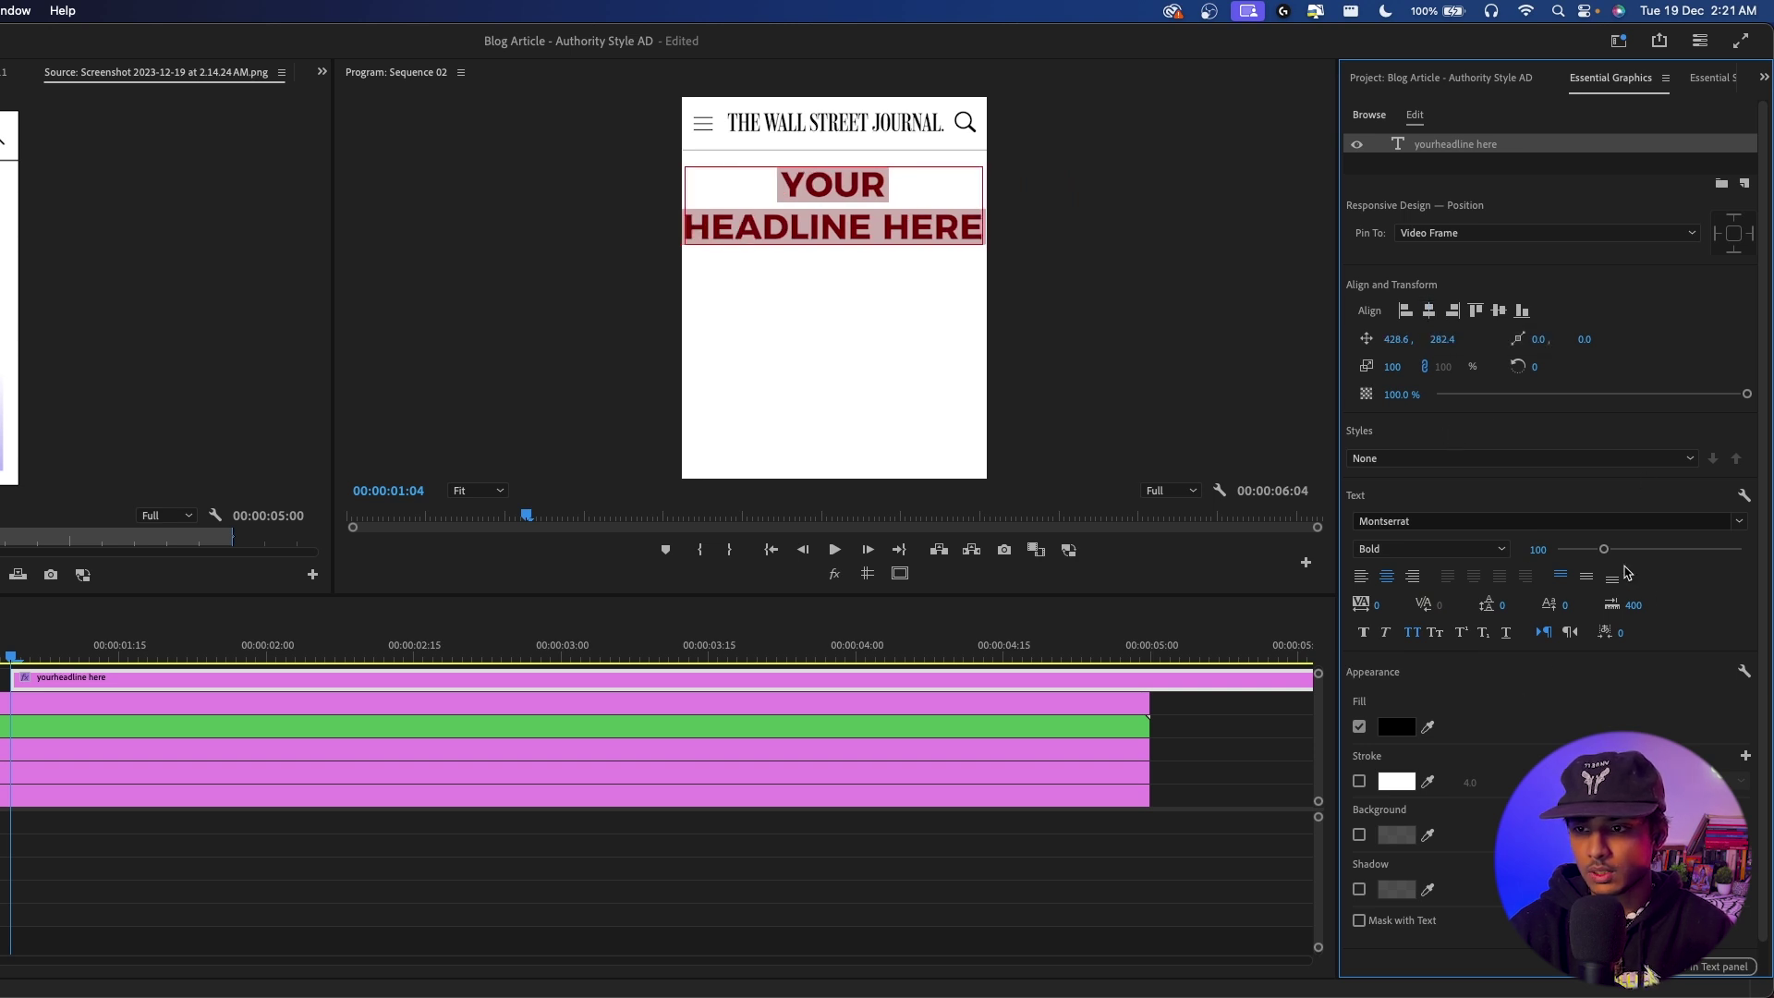
pyautogui.moveTo(1606, 554); pyautogui.dragTo(1595, 558)
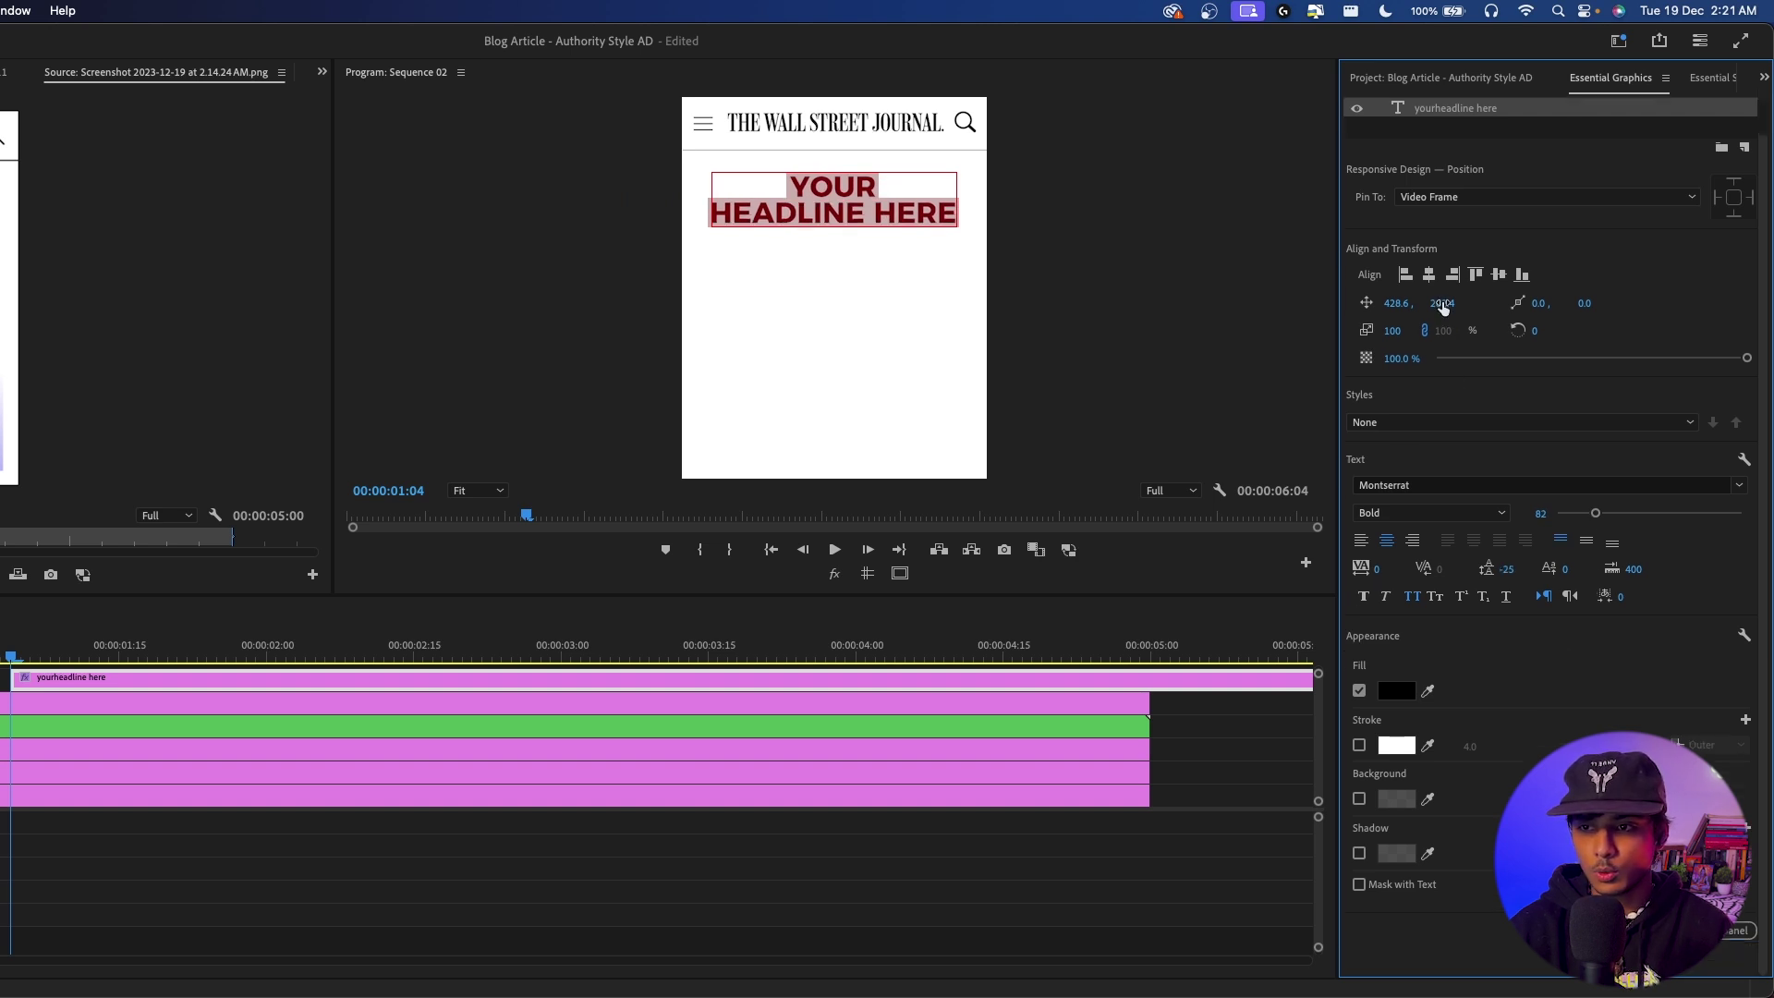
pyautogui.moveTo(1443, 304); pyautogui.dragTo(1403, 303)
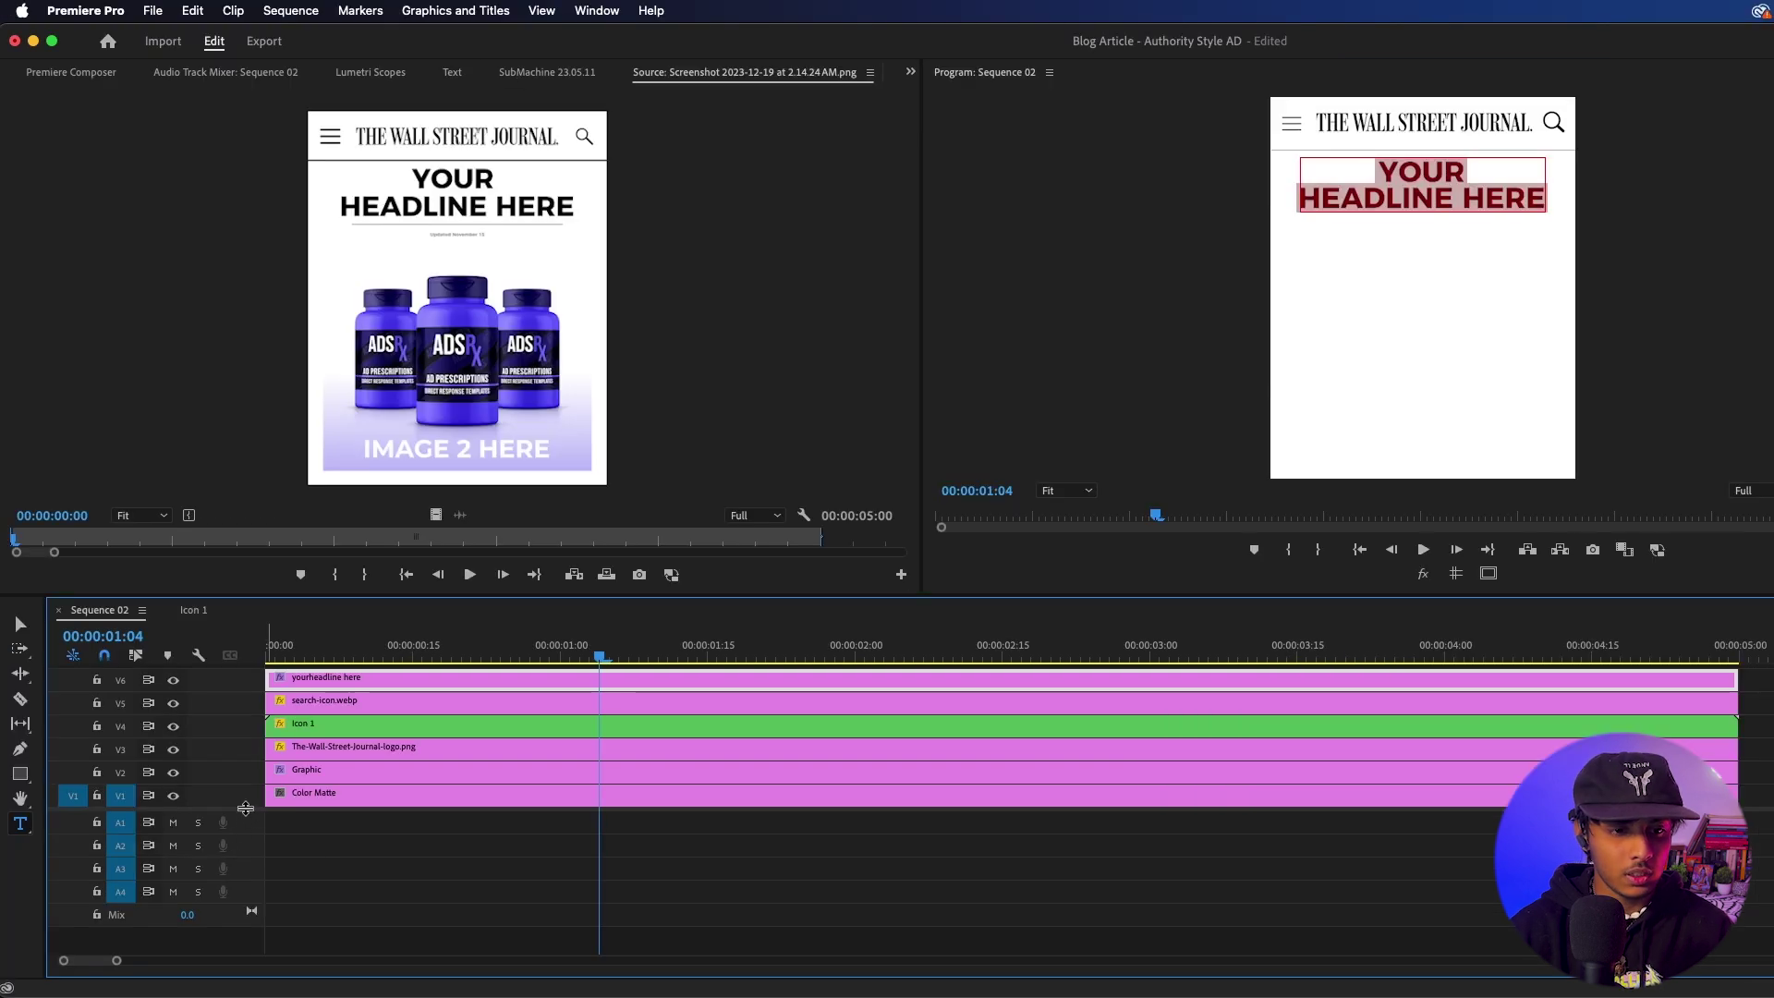
# - Make room for more video tracks and draw a thin divider rectangle about 702 wide and 5 high beneath the headline
pyautogui.moveTo(245, 808); pyautogui.dragTo(245, 868)
pyautogui.click(485, 710)
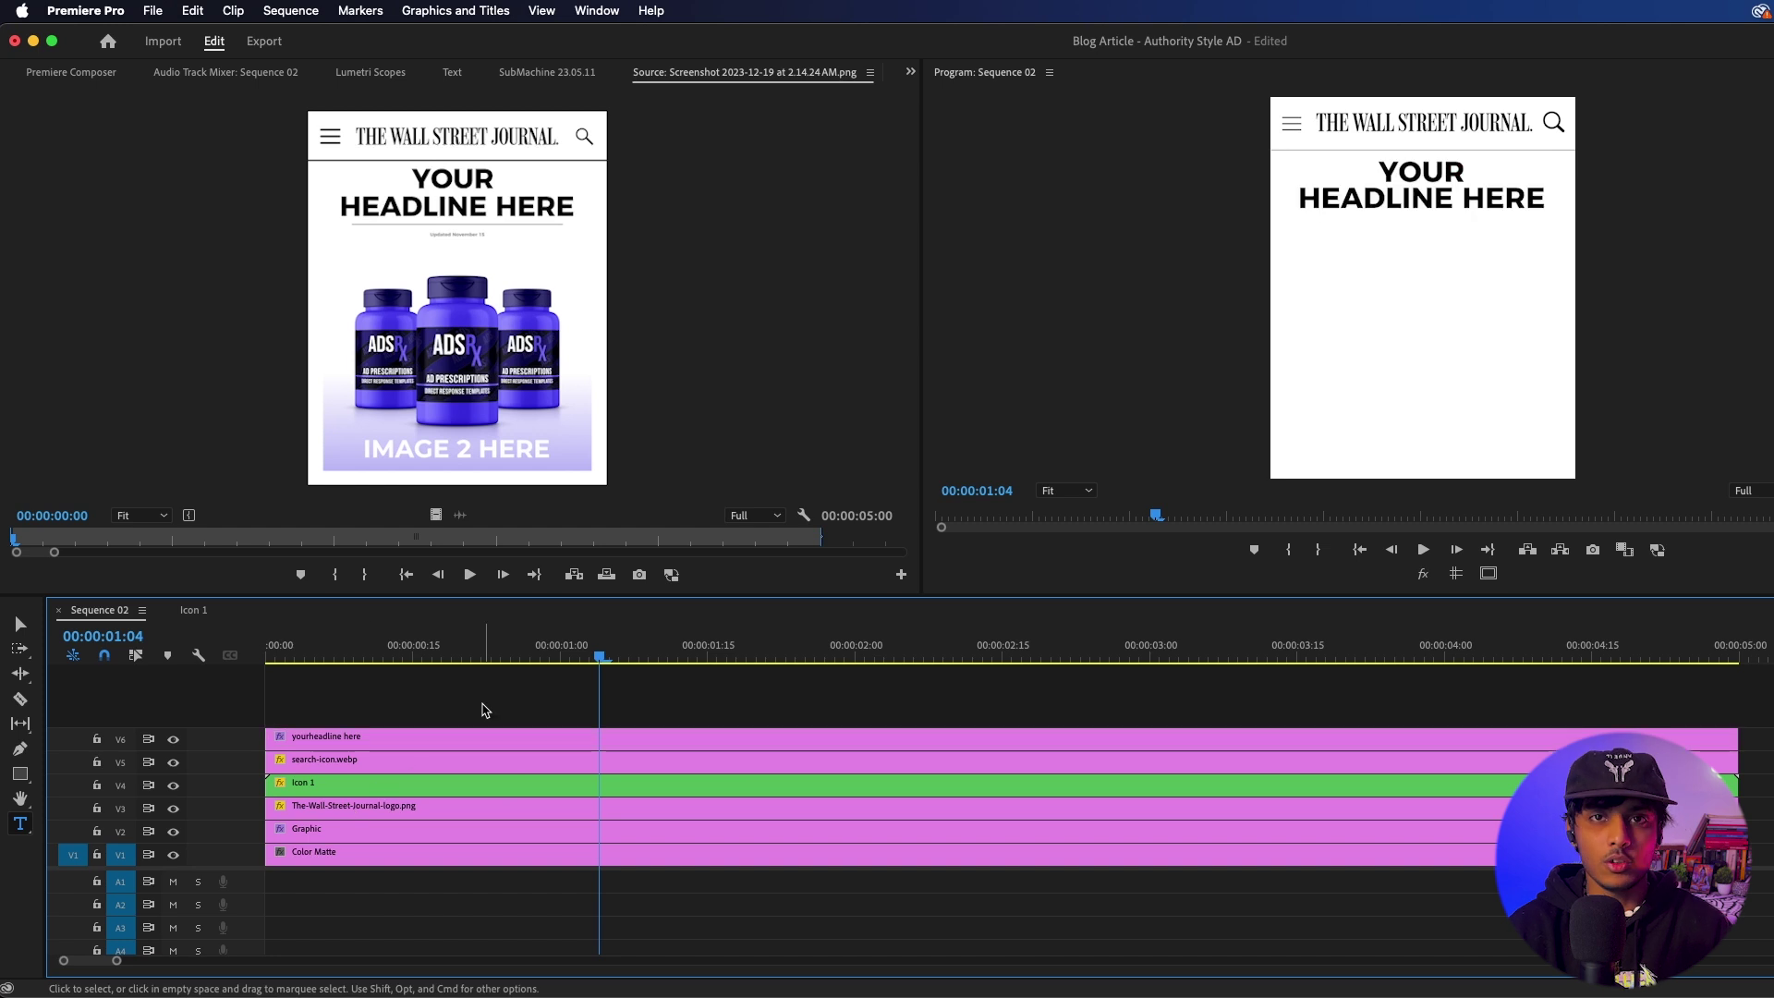
pyautogui.click(20, 775)
pyautogui.moveTo(1300, 230); pyautogui.dragTo(1432, 228)
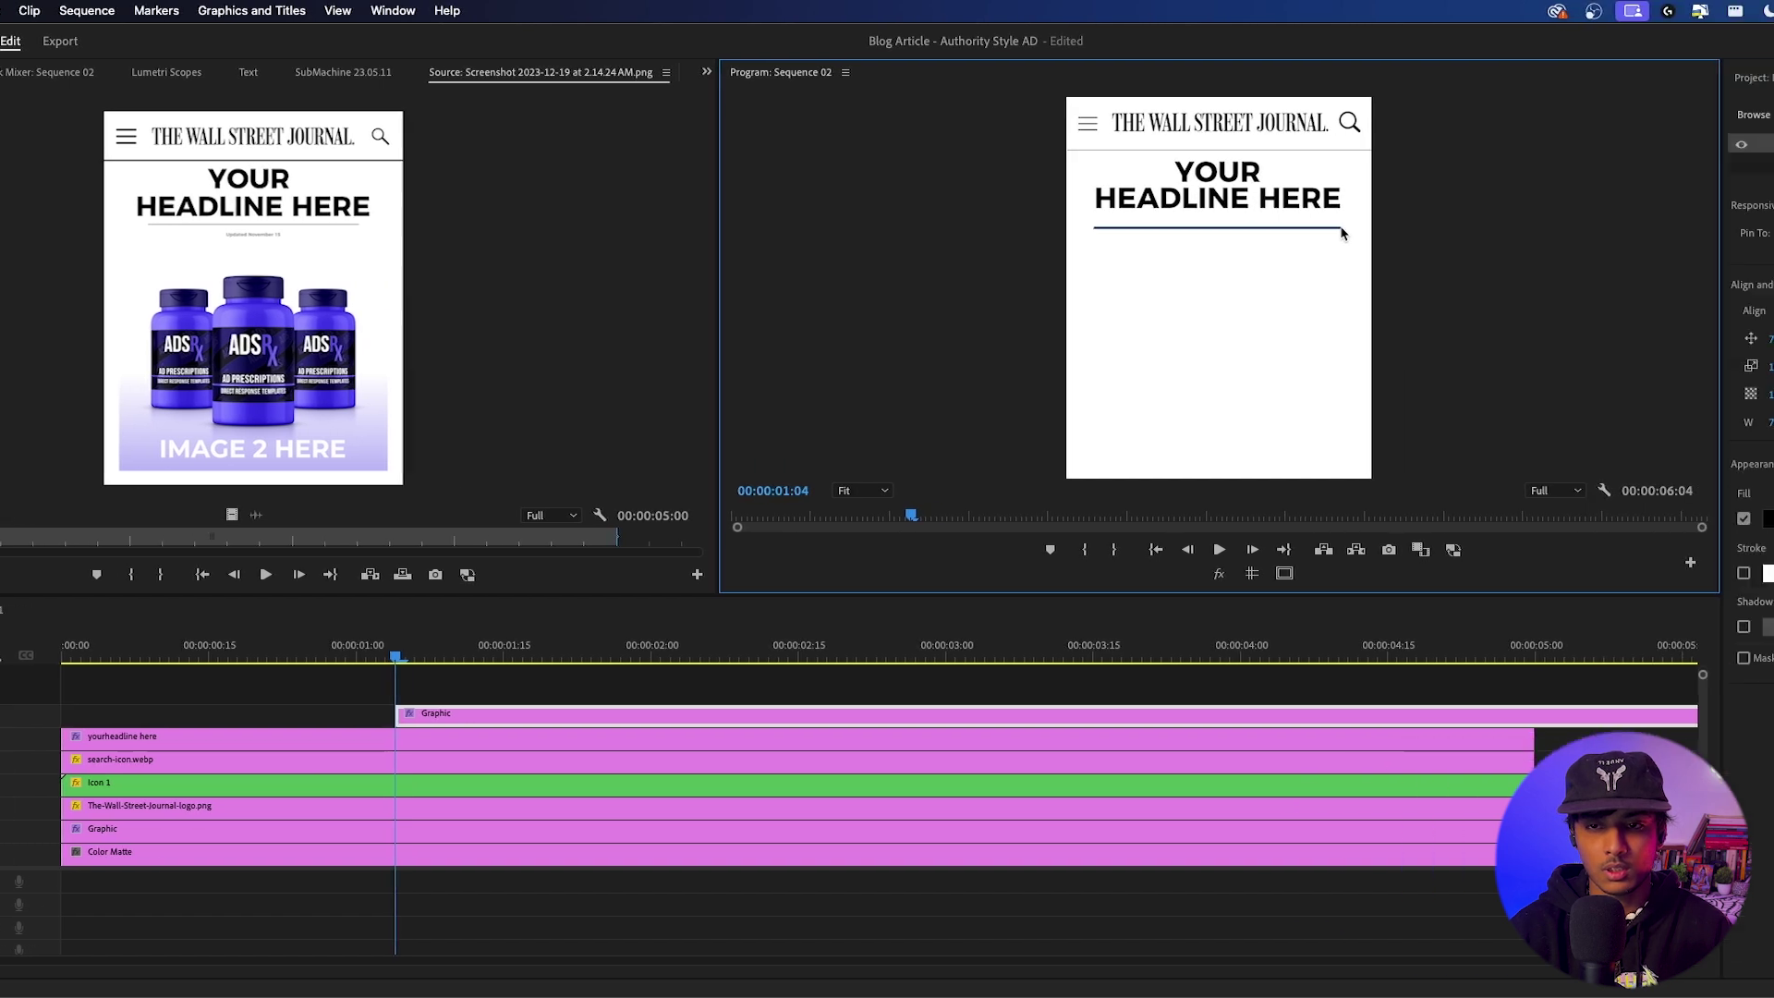
# - Set the divider line's fill to dark grey 4D4D4D
pyautogui.click(1397, 523)
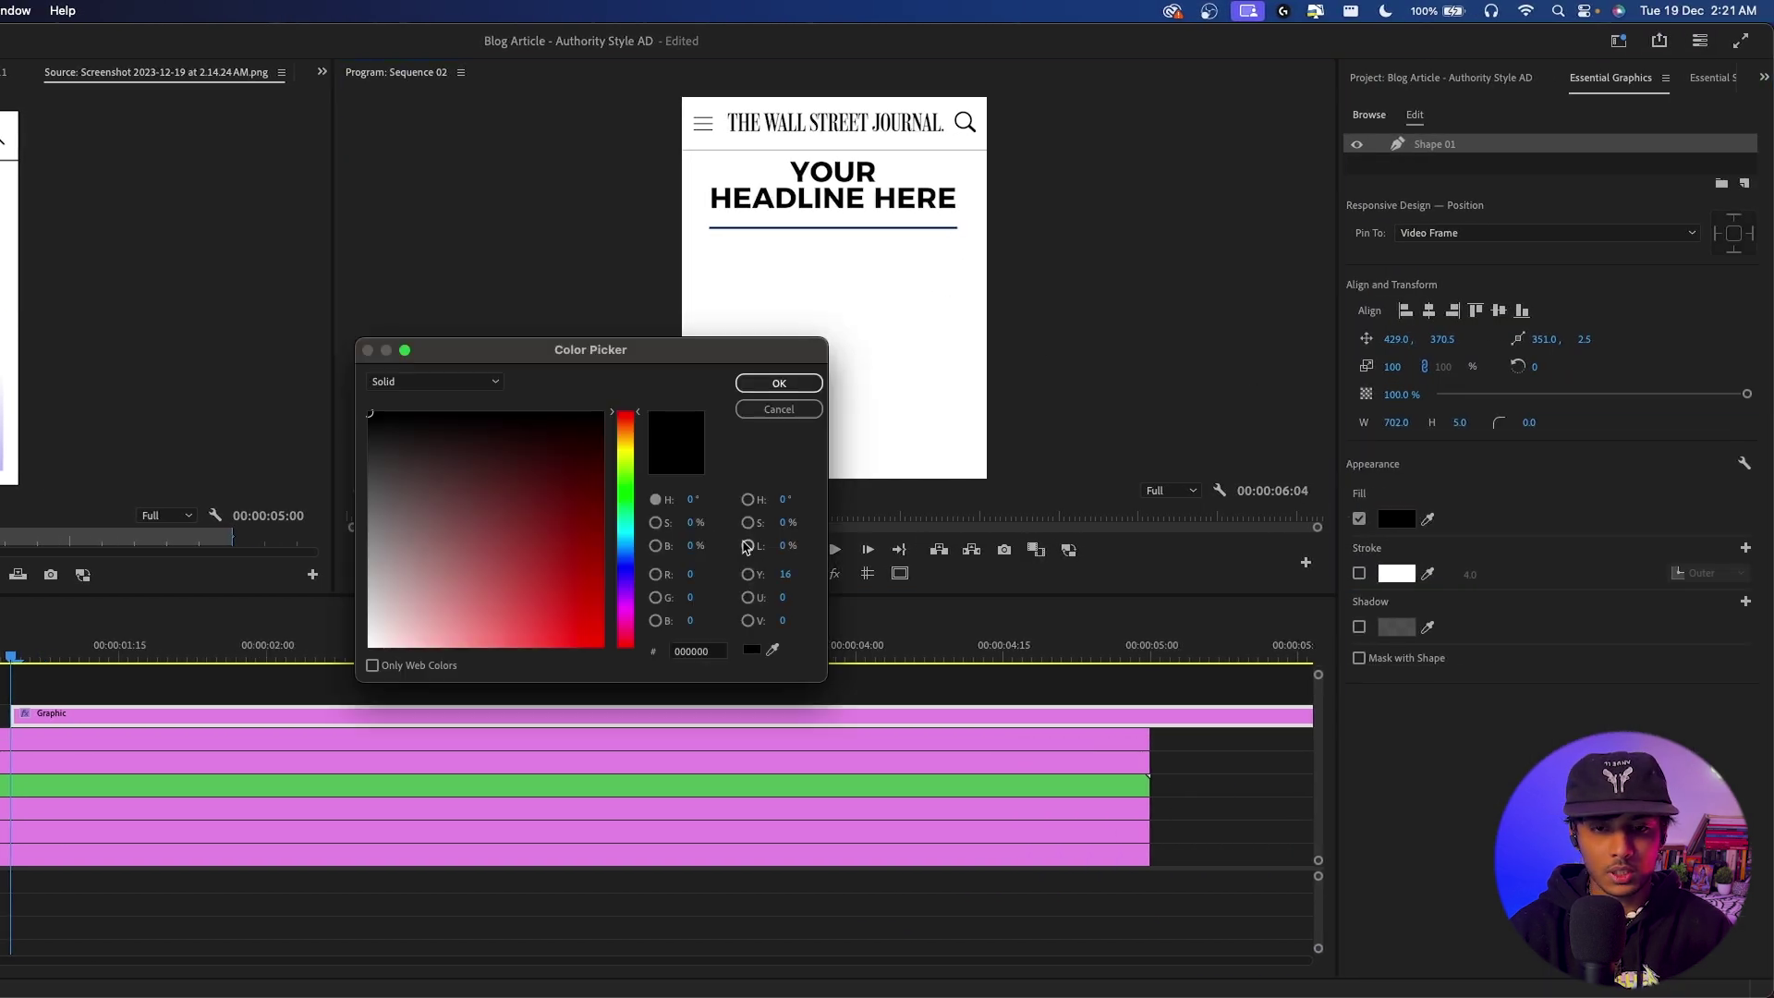
pyautogui.moveTo(394, 477); pyautogui.dragTo(307, 481)
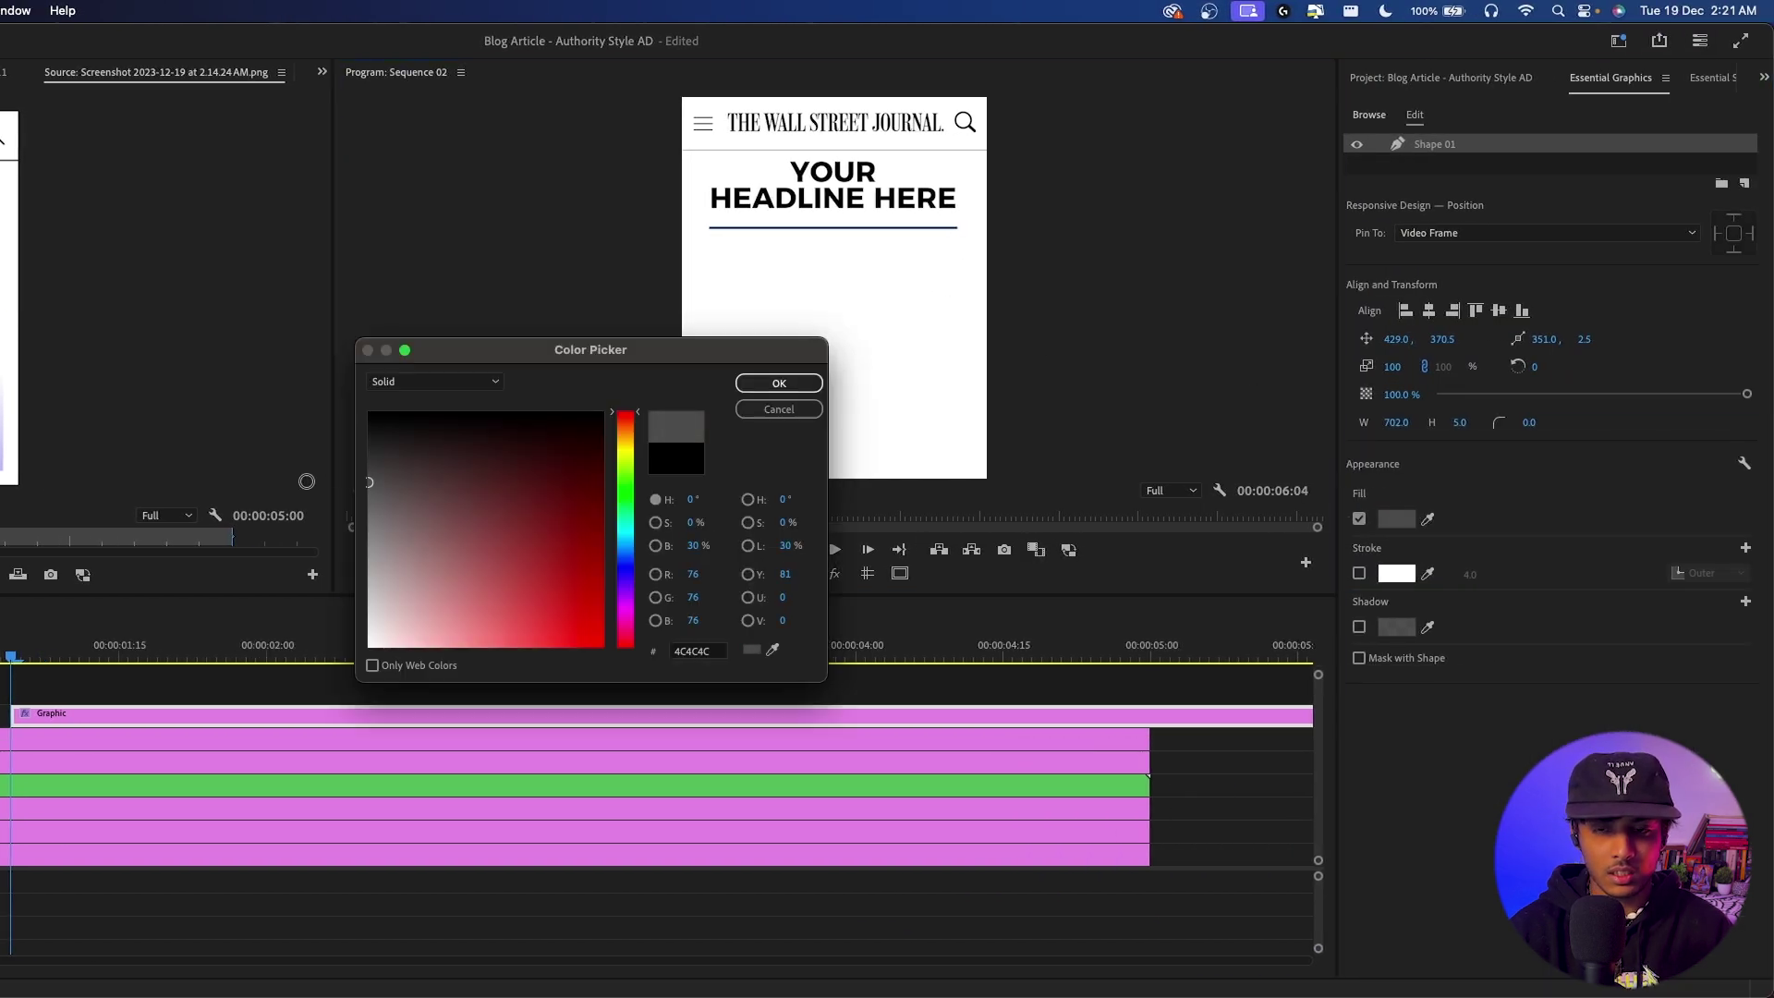
pyautogui.click(779, 382)
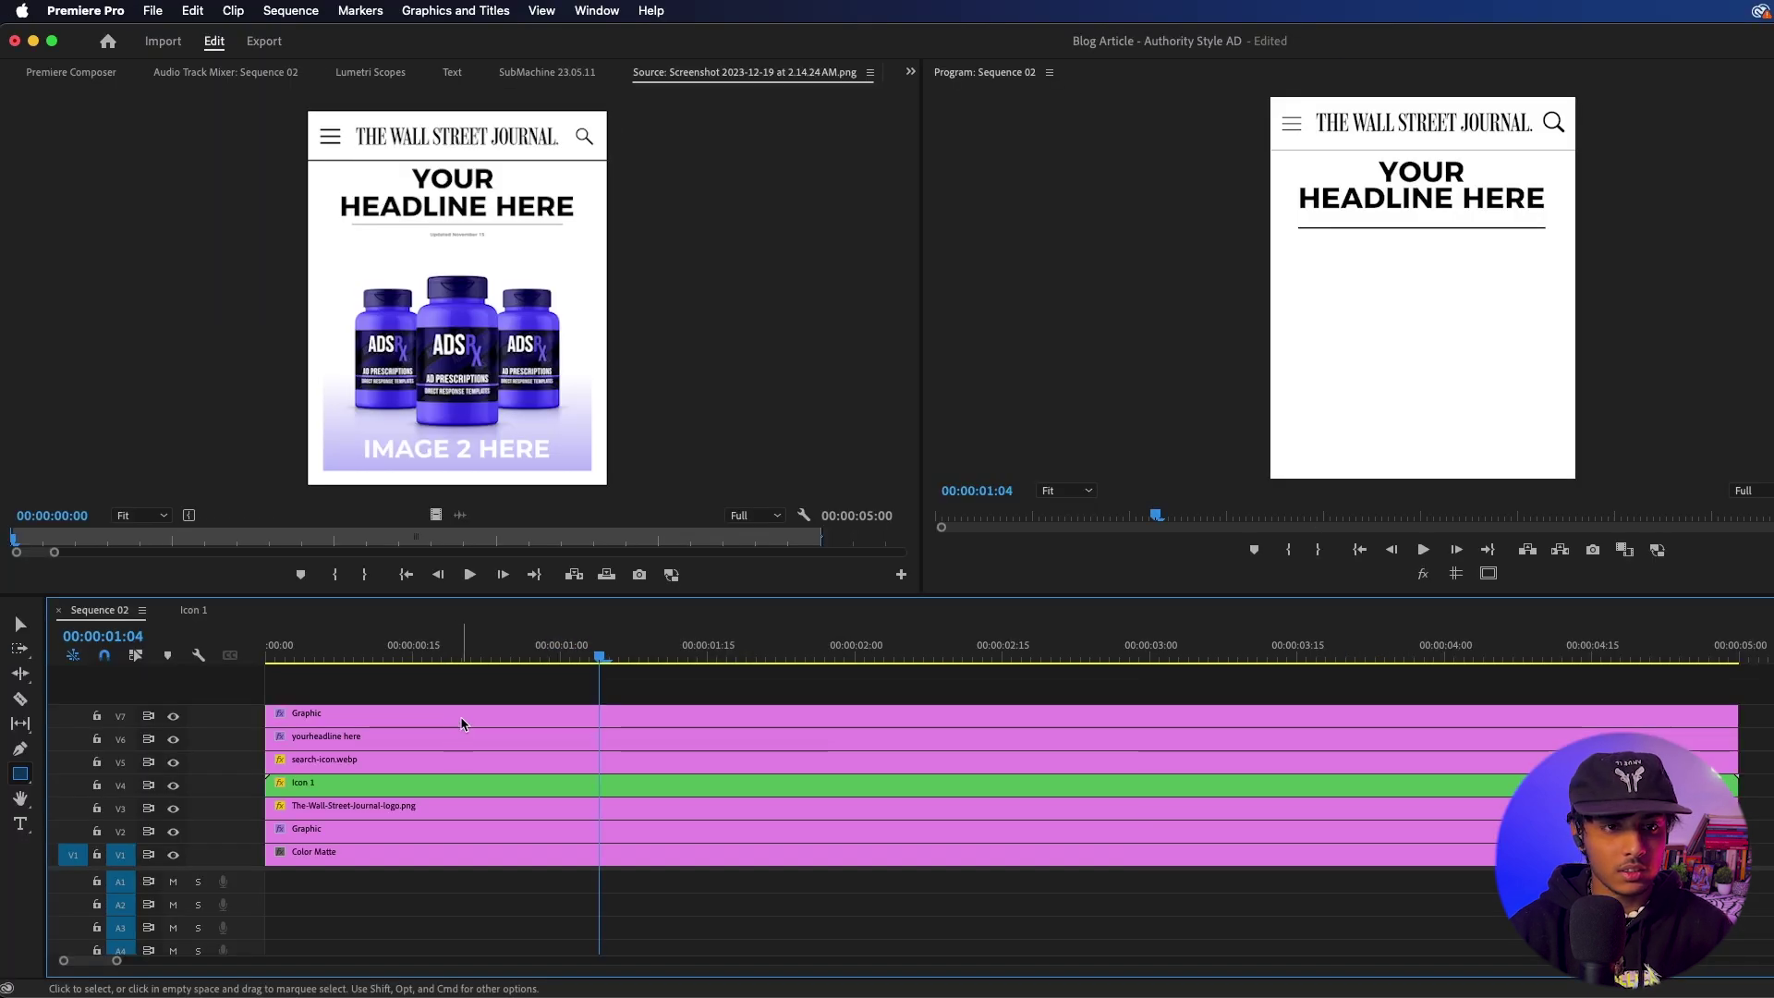
# - Turn off uniform scale for the divider graphic, set its scale width to 87, and raise its vertical position to 526
pyautogui.click(461, 721)
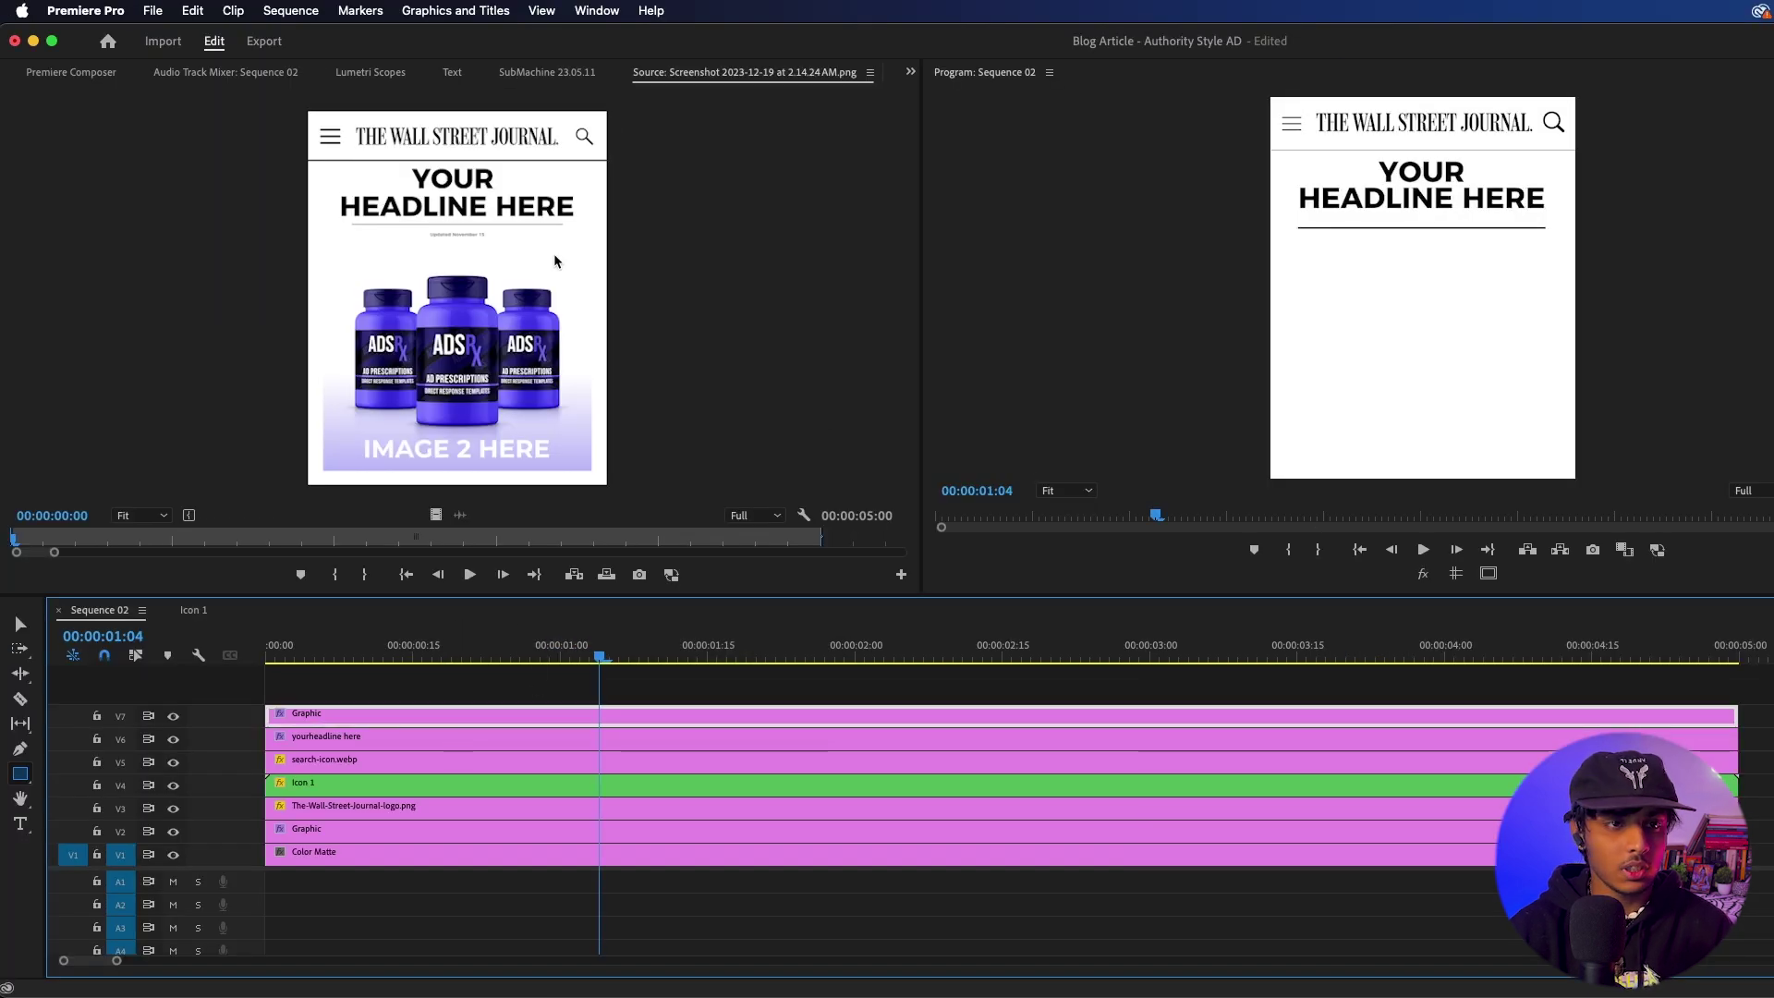
pyautogui.click(910, 71)
pyautogui.click(936, 96)
pyautogui.click(342, 714)
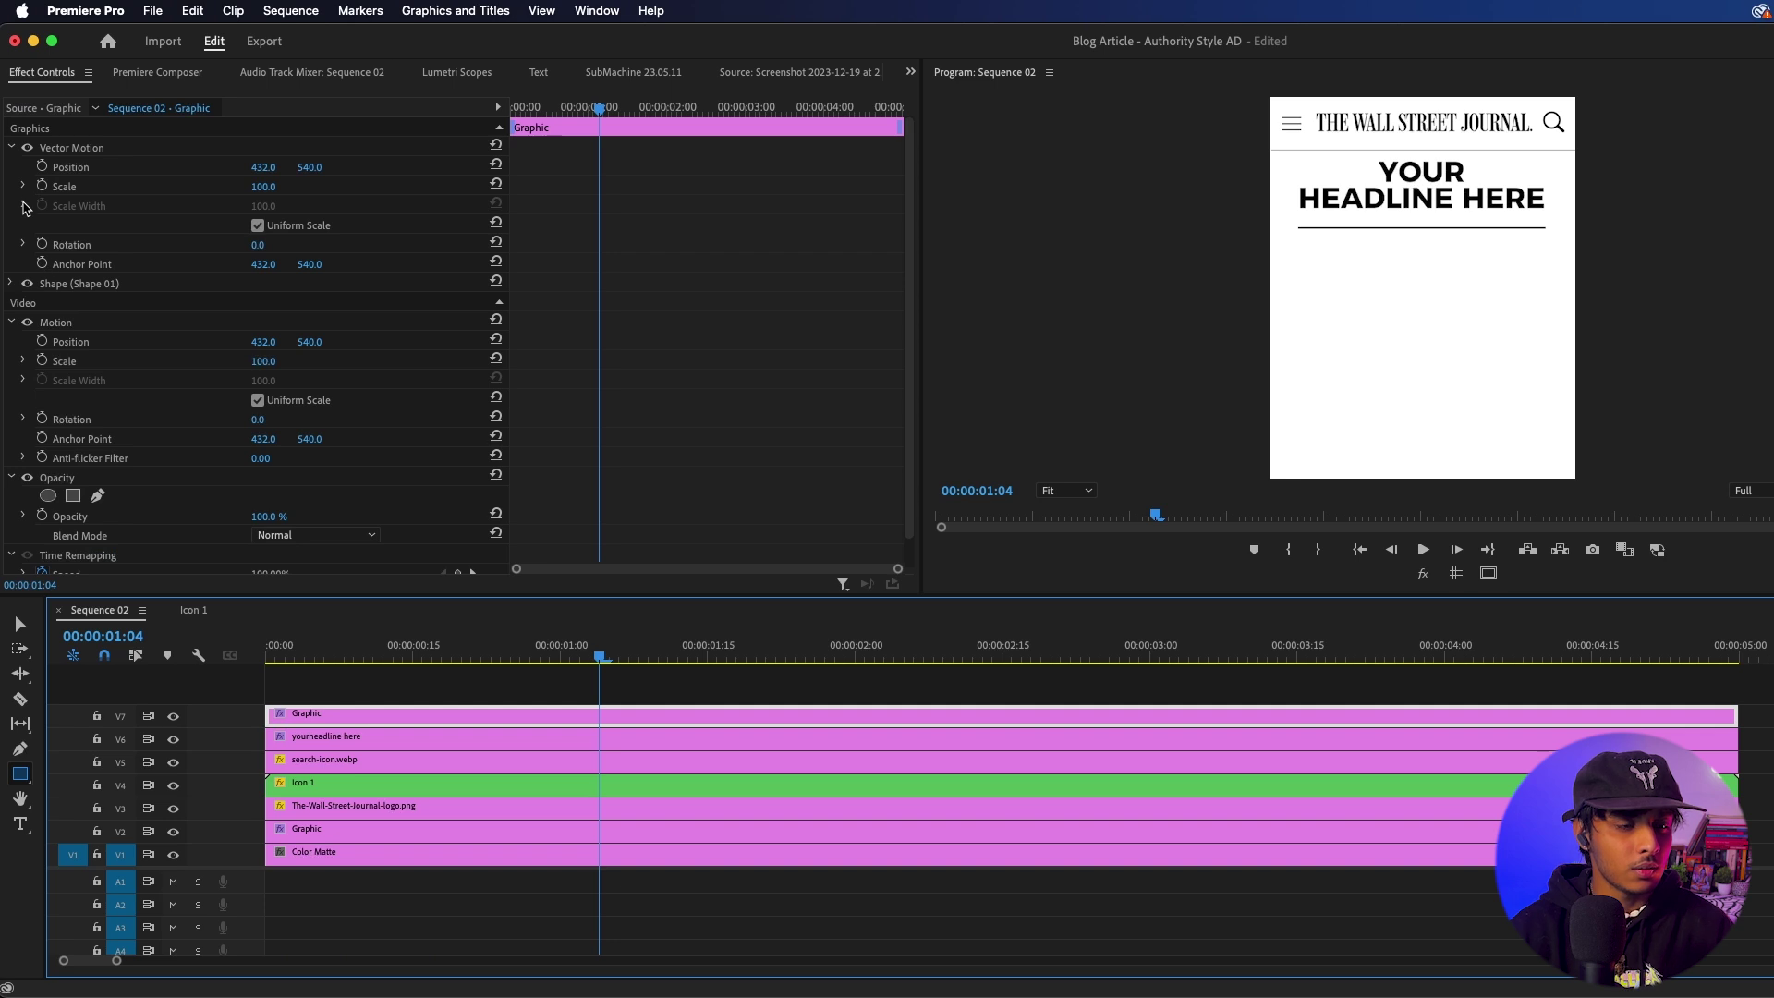
pyautogui.click(23, 185)
pyautogui.click(257, 261)
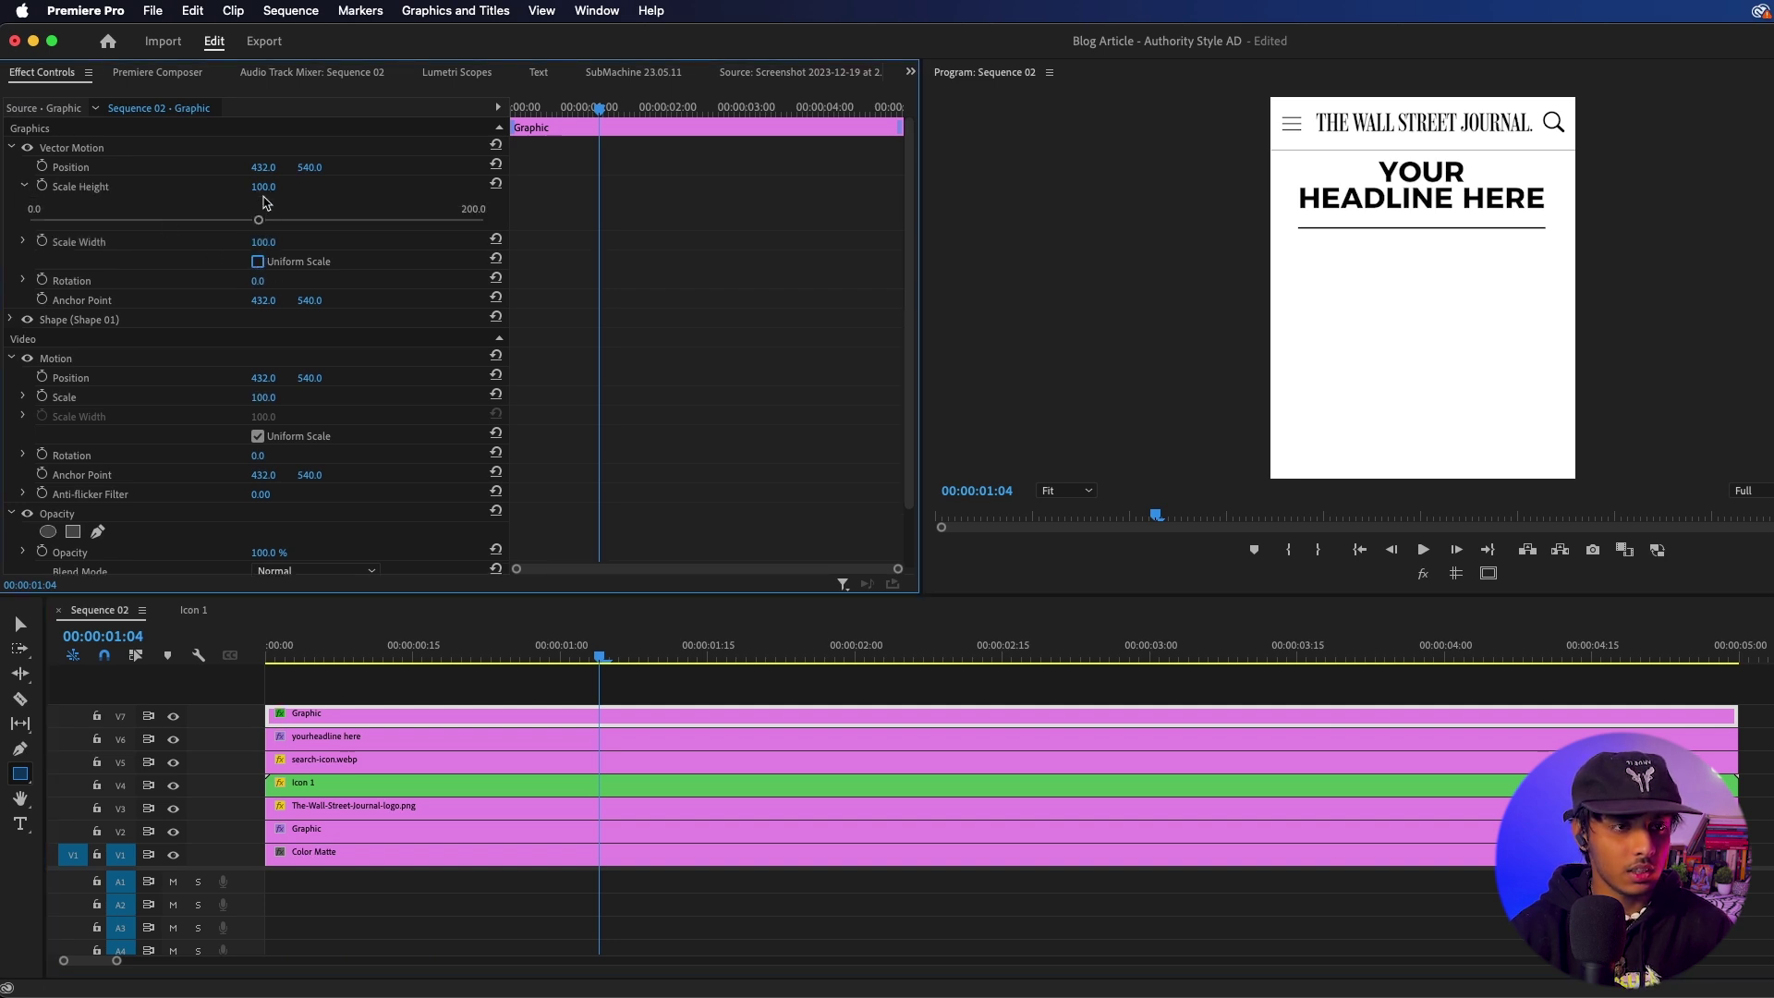
pyautogui.moveTo(263, 242); pyautogui.dragTo(239, 242)
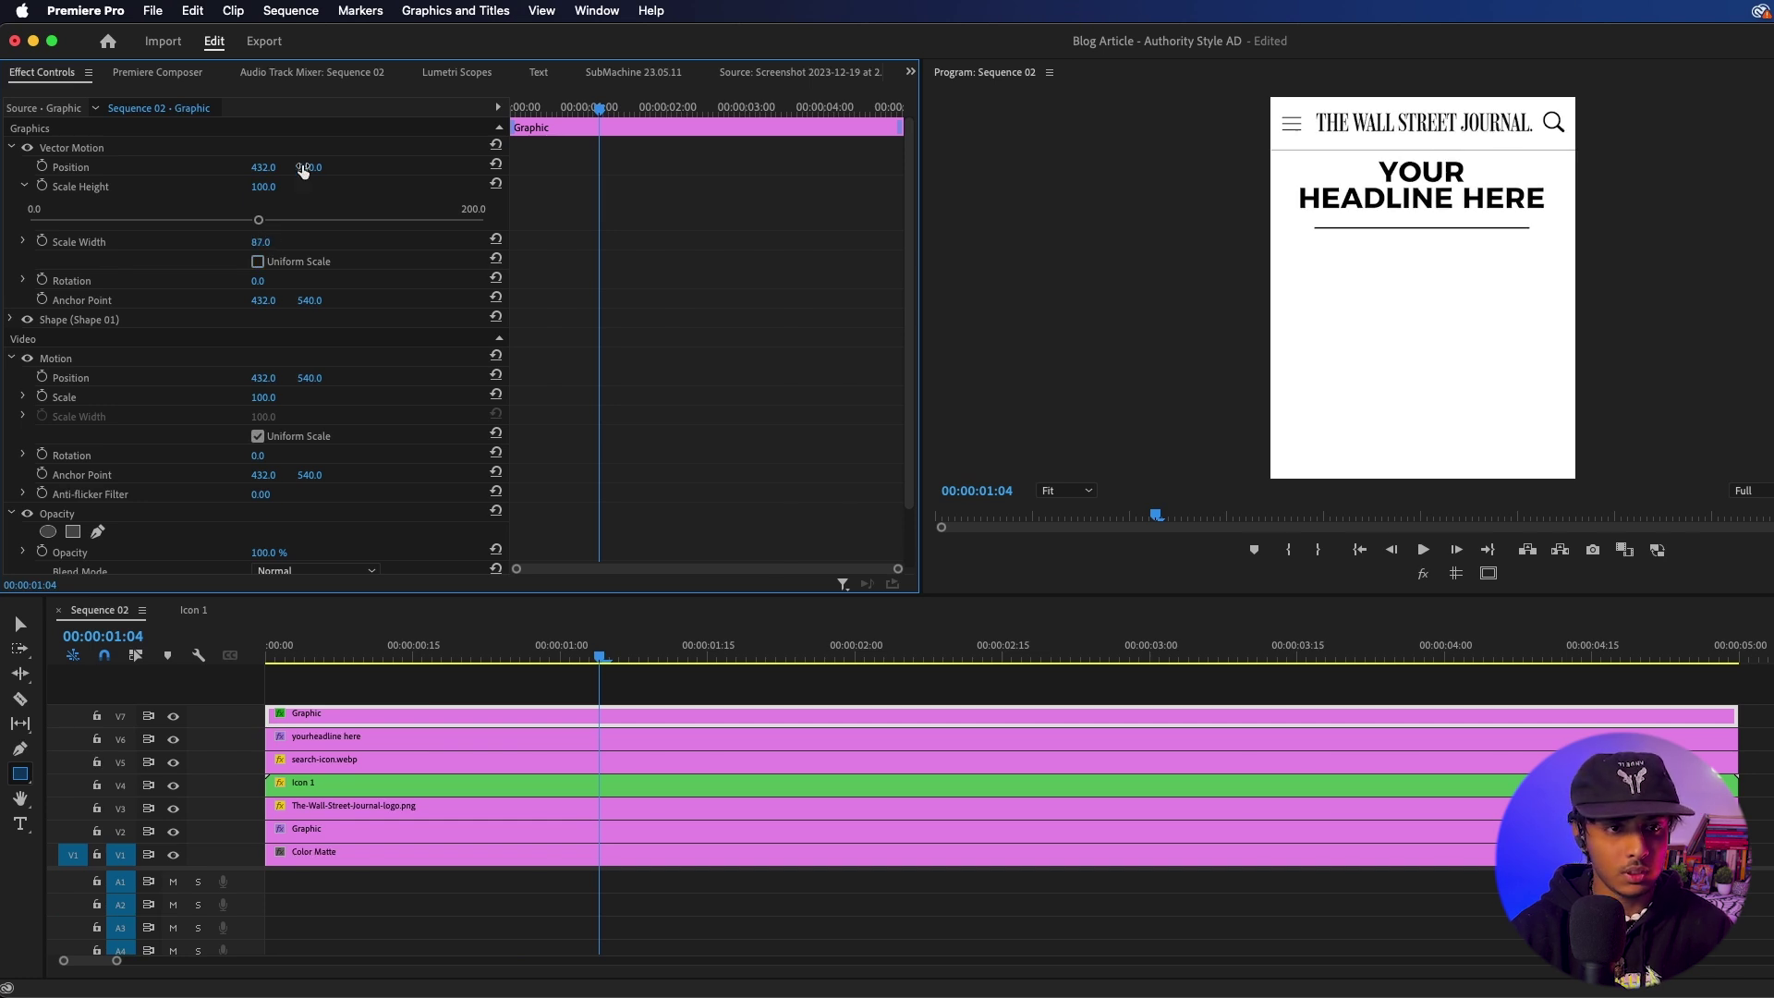
pyautogui.moveTo(309, 167); pyautogui.dragTo(295, 167)
pyautogui.click(1421, 222)
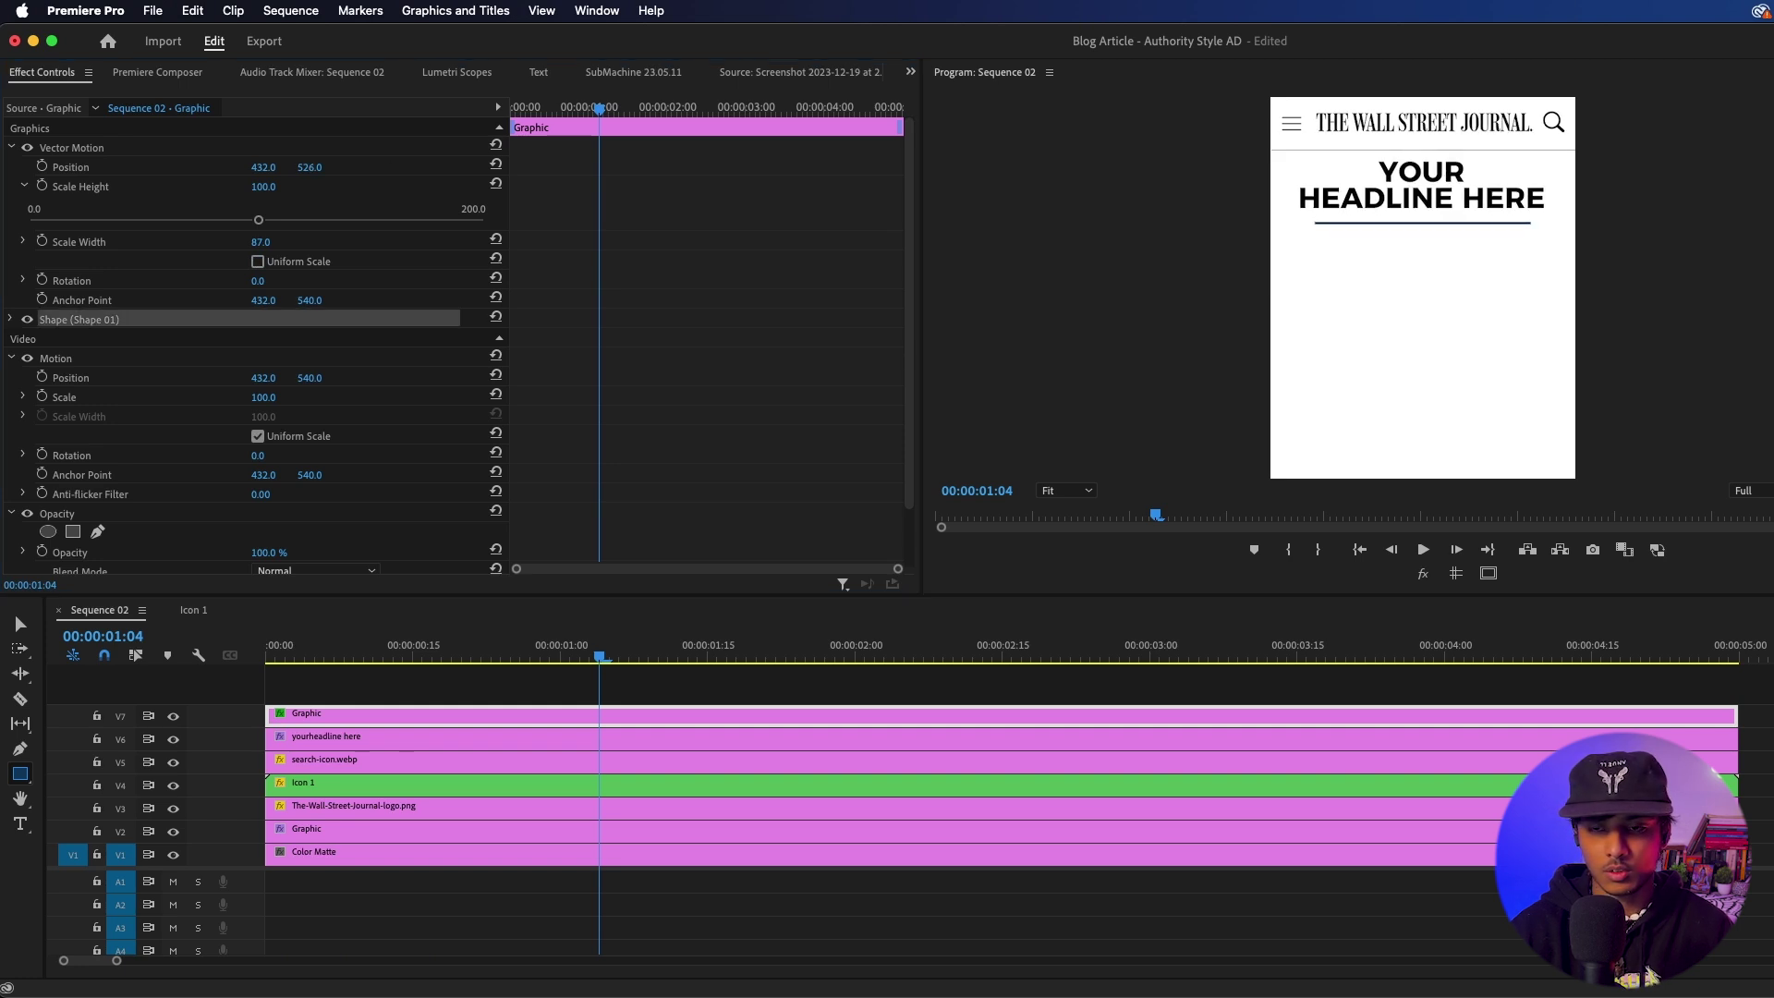
pyautogui.click(744, 693)
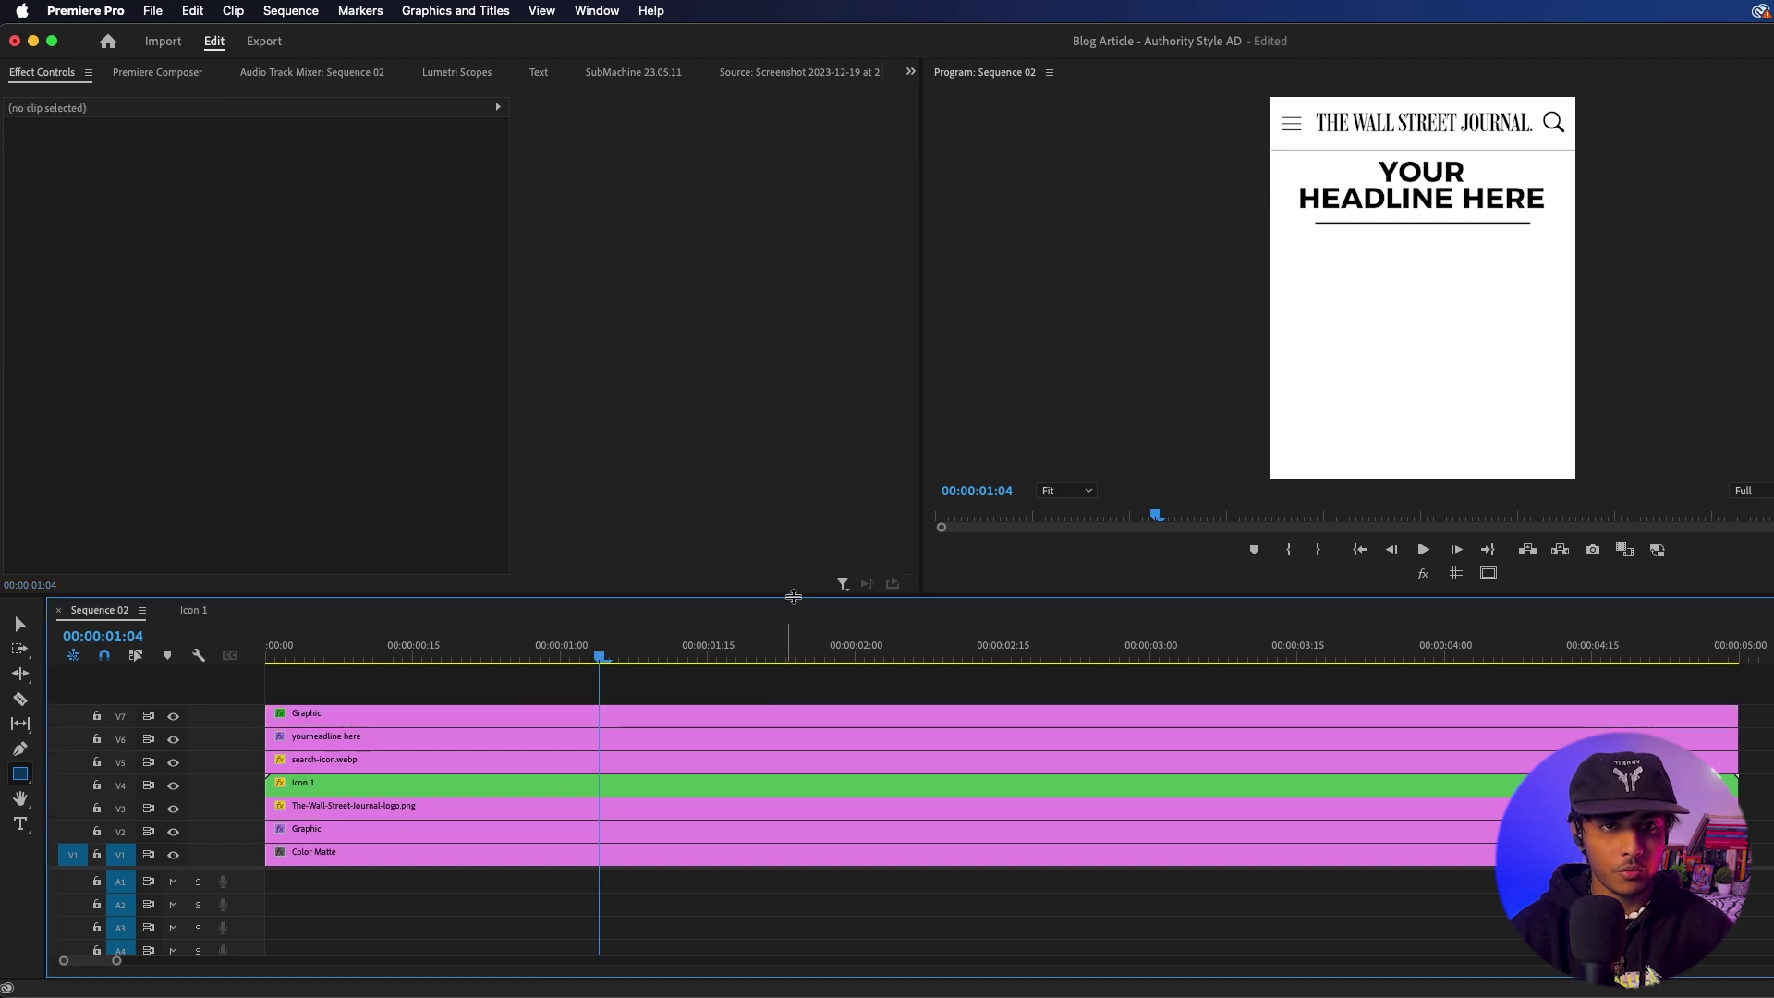
# - Bring up the reference screenshot and duplicate the headline clip onto a new track above the divider graphic
pyautogui.click(755, 73)
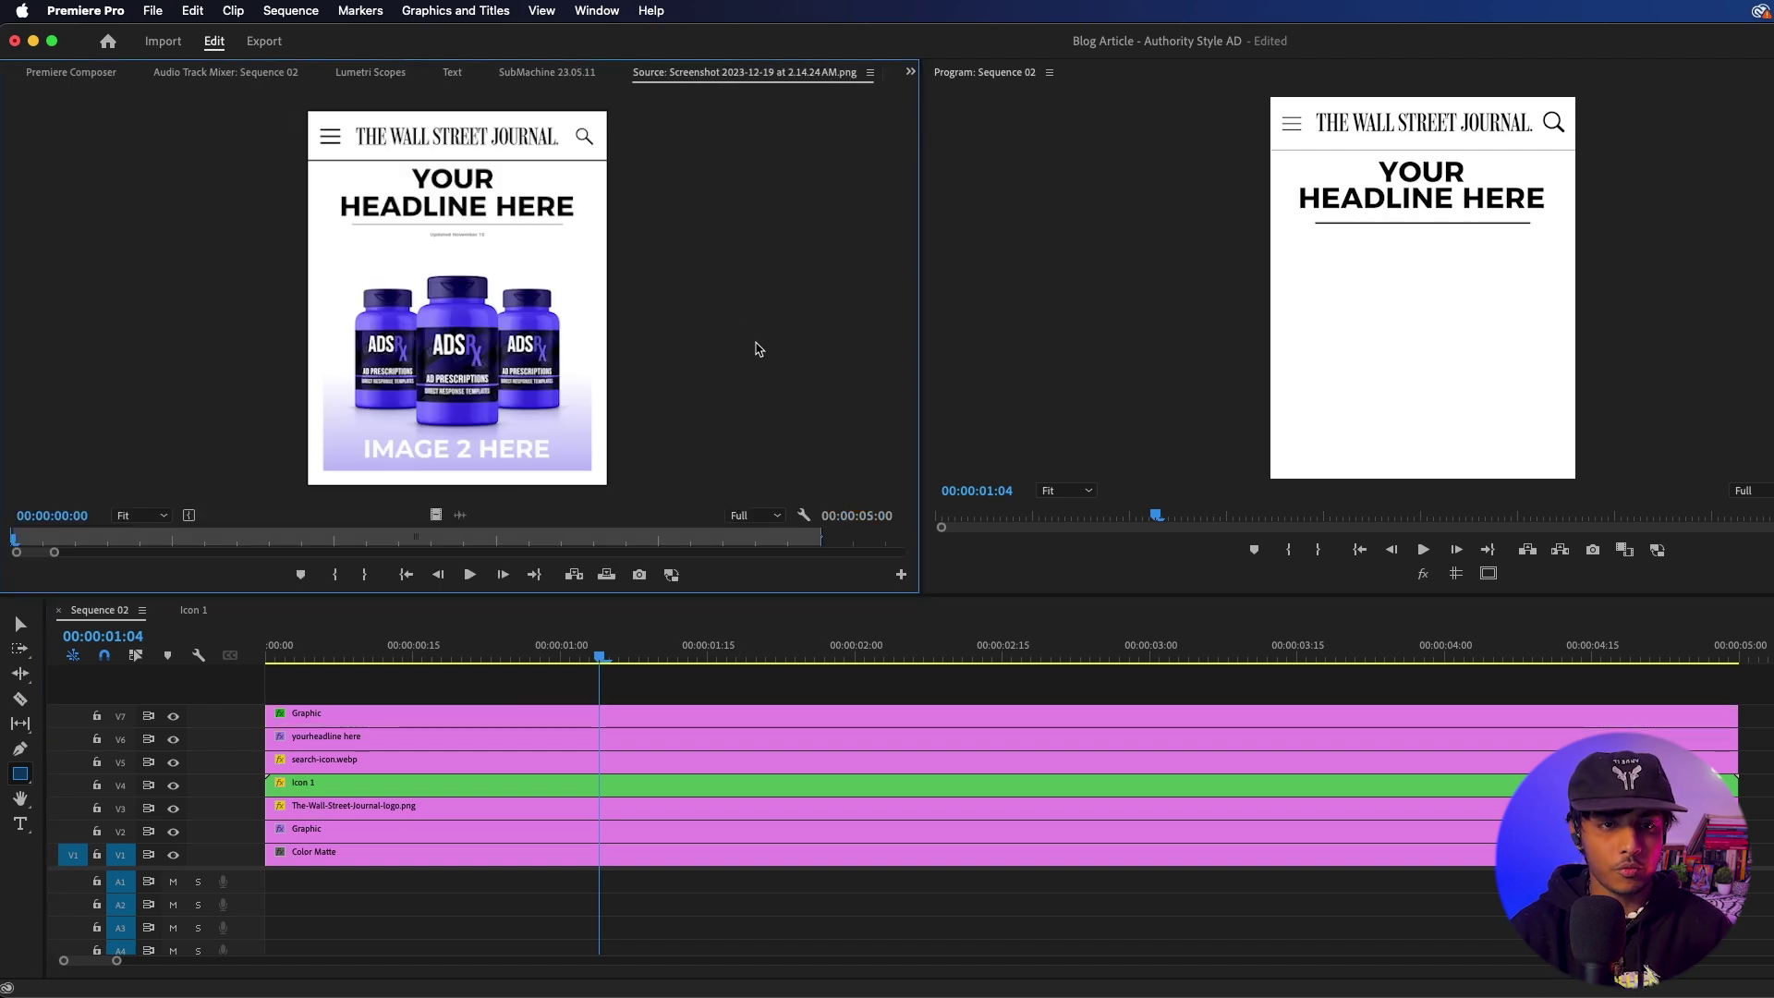
pyautogui.click(447, 744)
pyautogui.moveTo(439, 739); pyautogui.dragTo(441, 695)
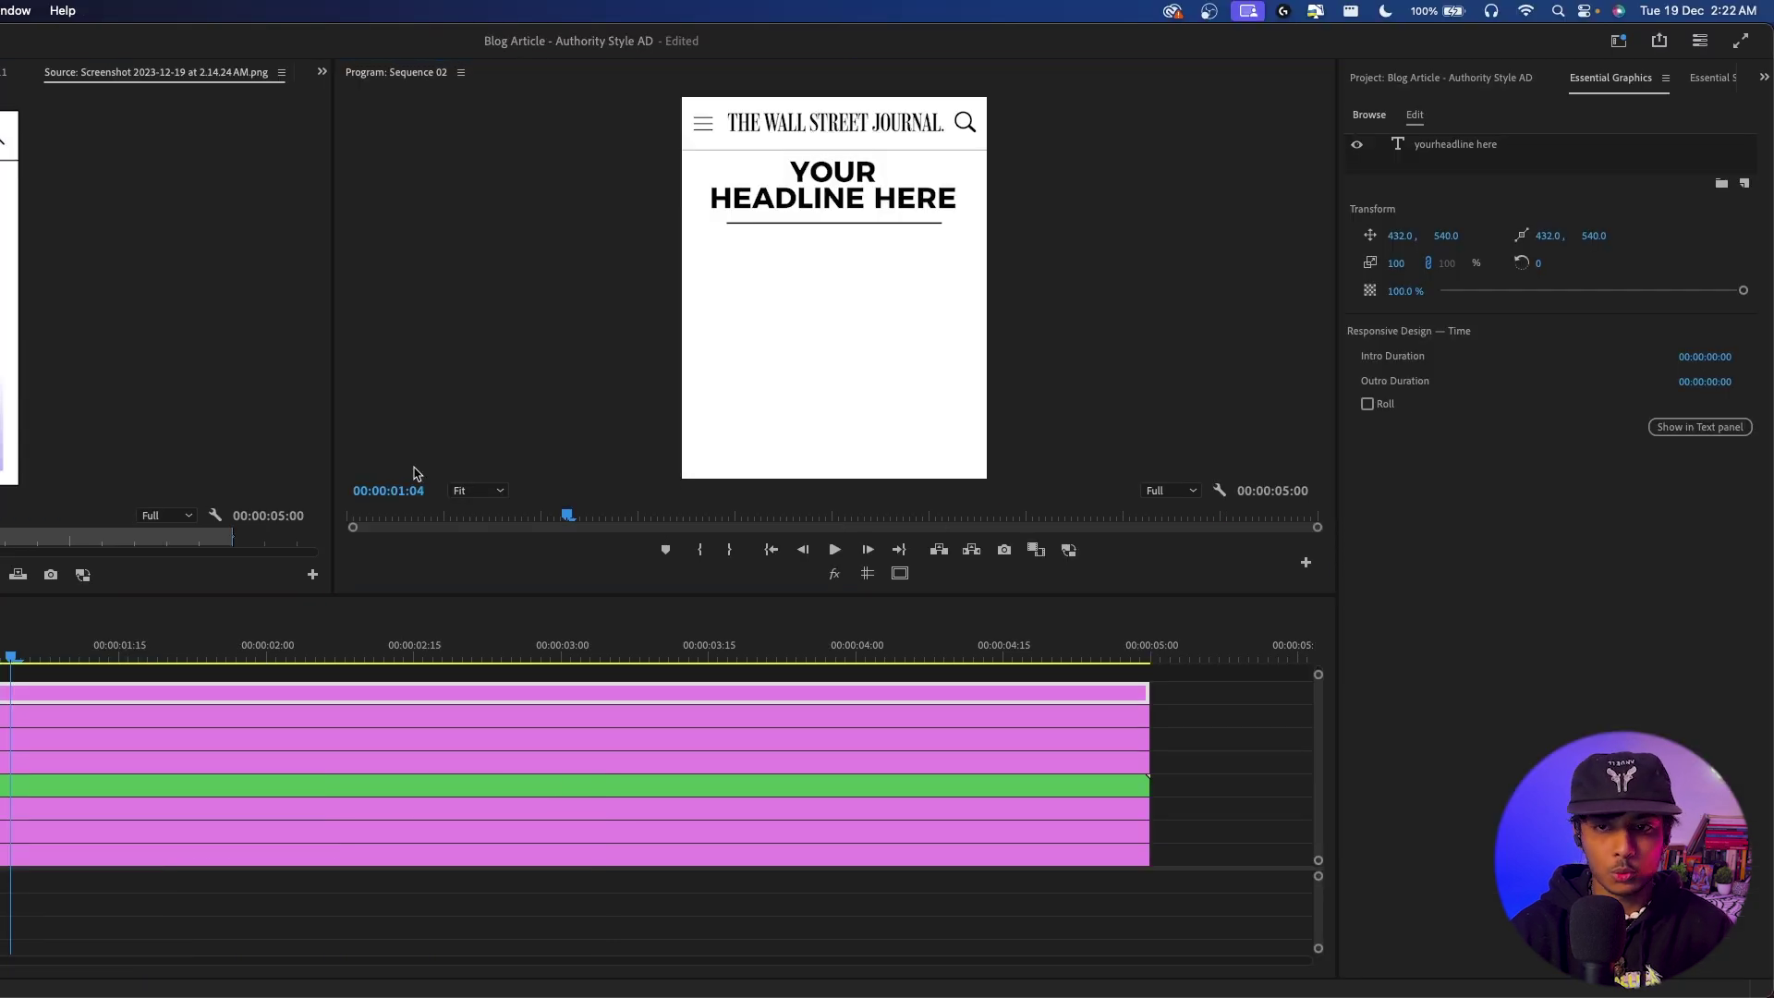
# - Replace the duplicated headline's text with "updated 16 nov"
pyautogui.click(806, 195)
pyautogui.doubleClick(806, 195)
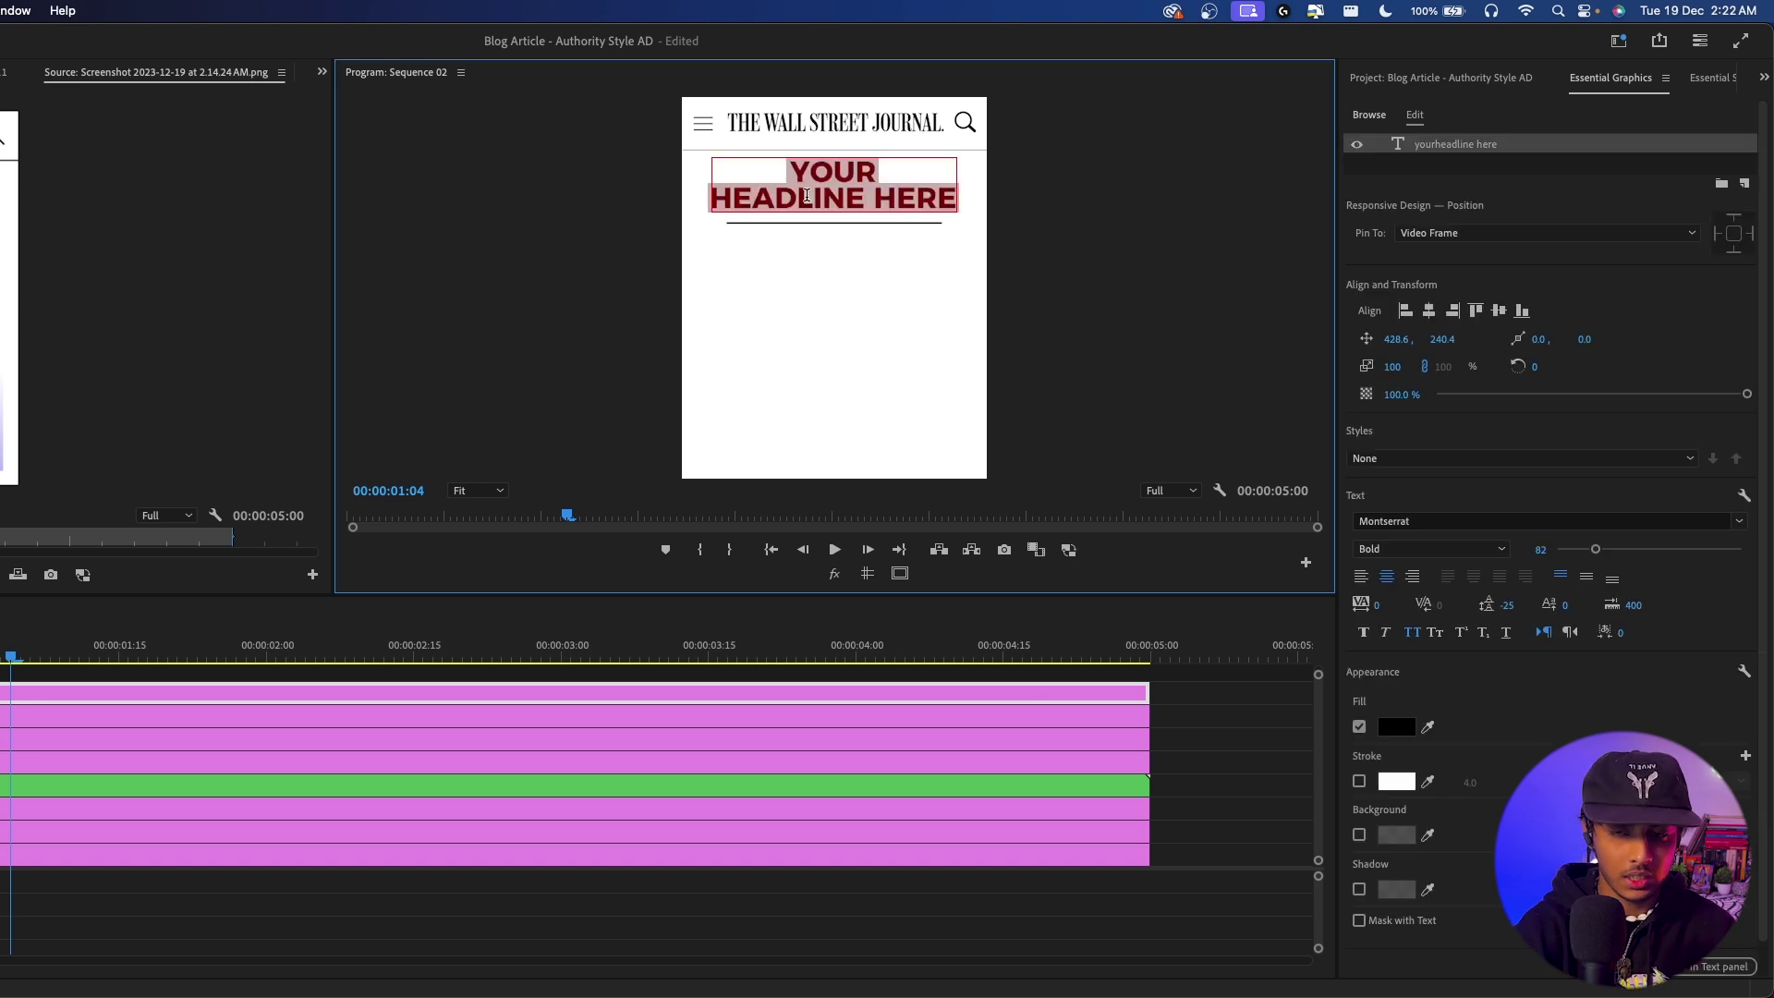
pyautogui.write('updat')
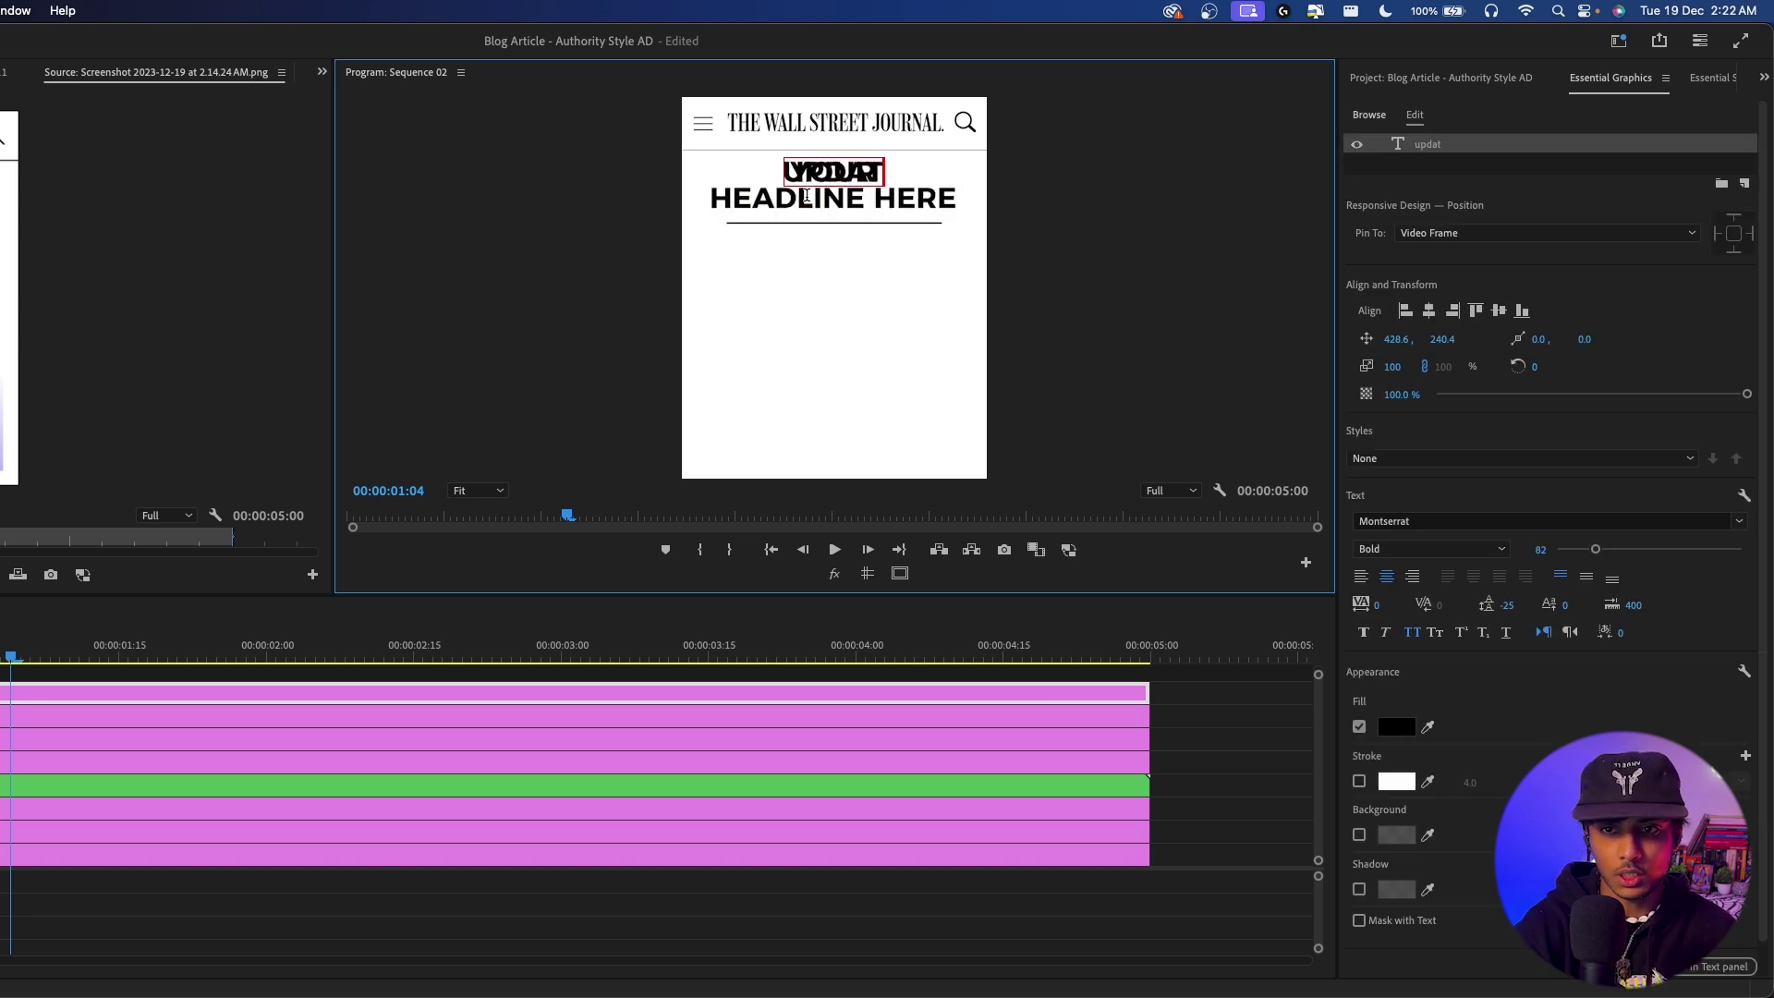
pyautogui.write('ed 16 nov')
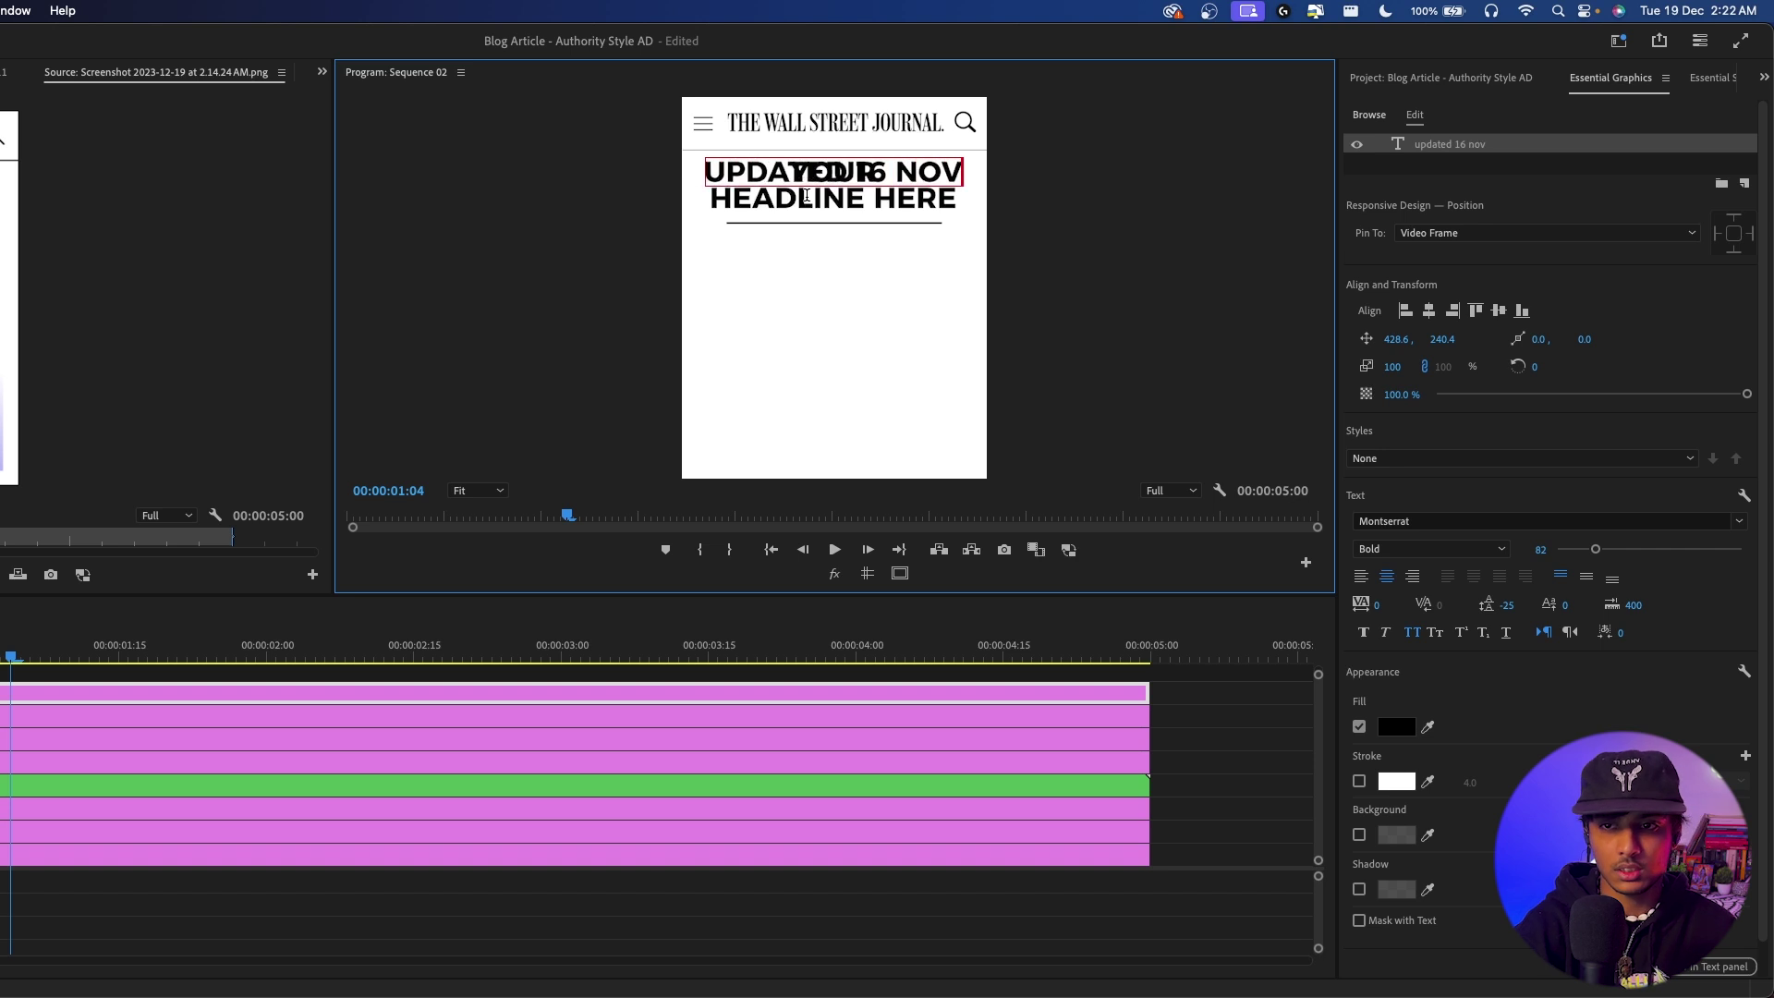
# - Reduce the "updated 16 nov" text to size 25 and change its fill to dark grey
pyautogui.press('super+a')
pyautogui.moveTo(1594, 549); pyautogui.dragTo(1562, 554)
pyautogui.click(1396, 726)
pyautogui.moveTo(482, 499); pyautogui.dragTo(321, 494)
pyautogui.click(746, 389)
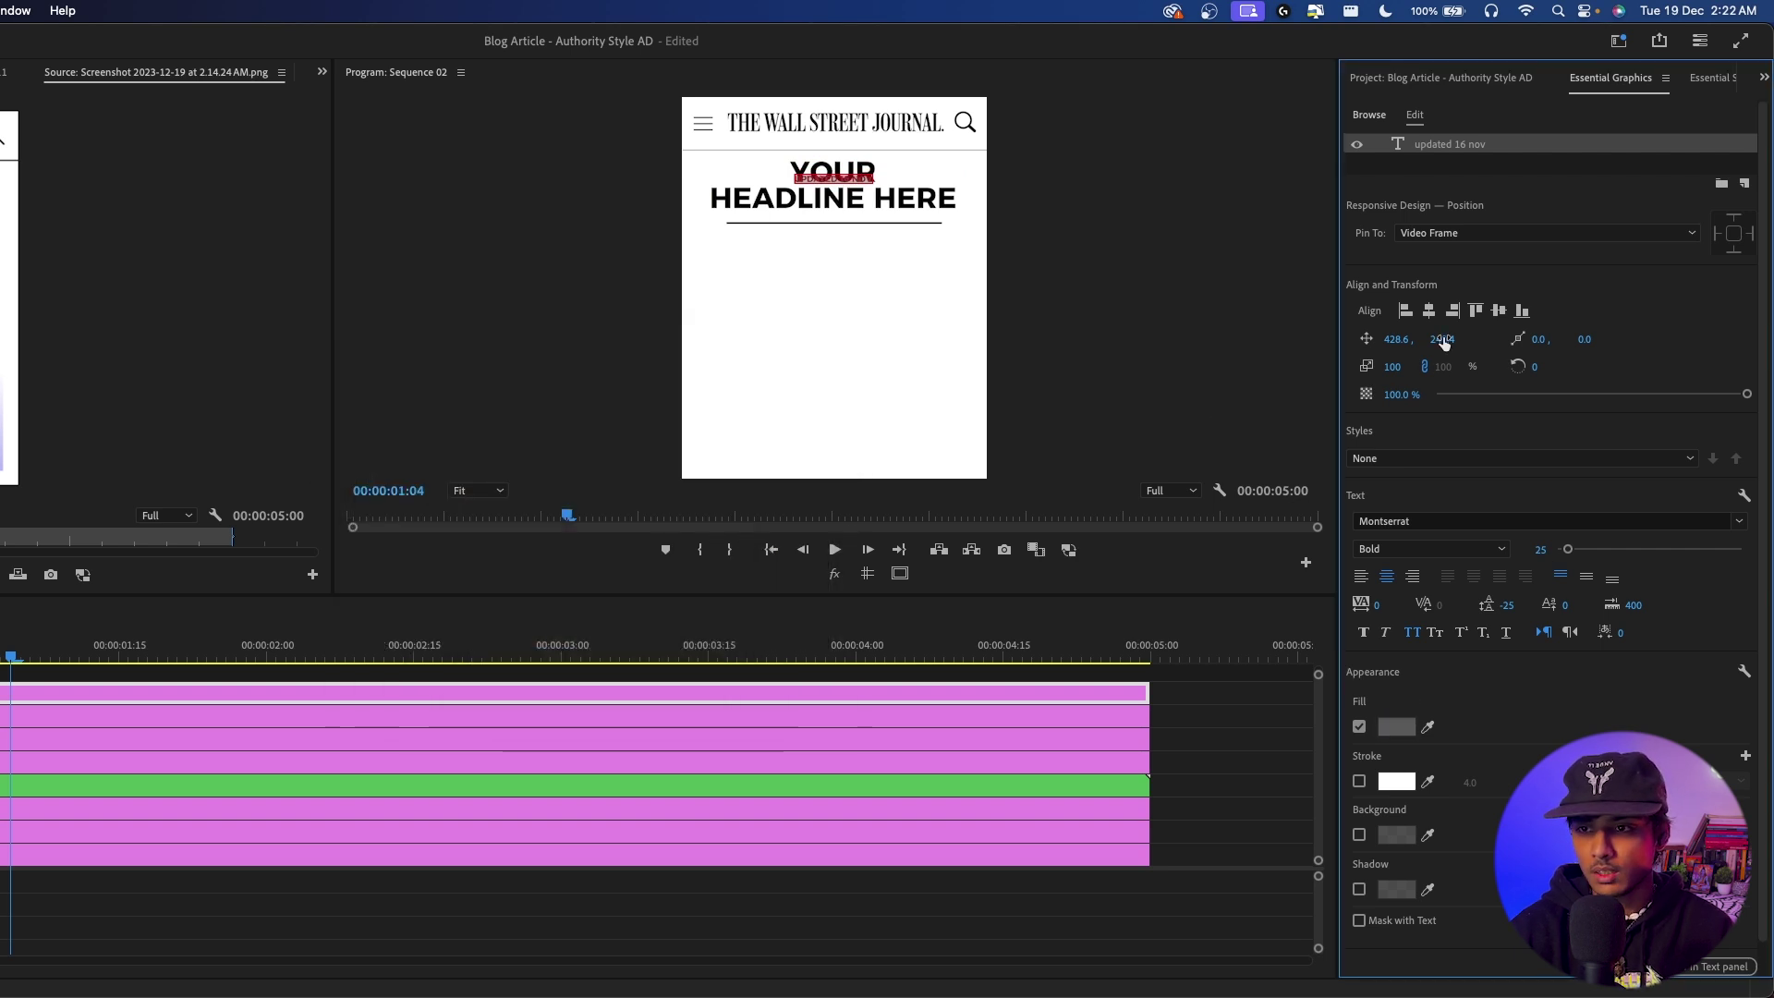
# - Lower the "updated 16 nov" text so it sits just below the divider line
pyautogui.moveTo(1442, 339); pyautogui.dragTo(1573, 339)
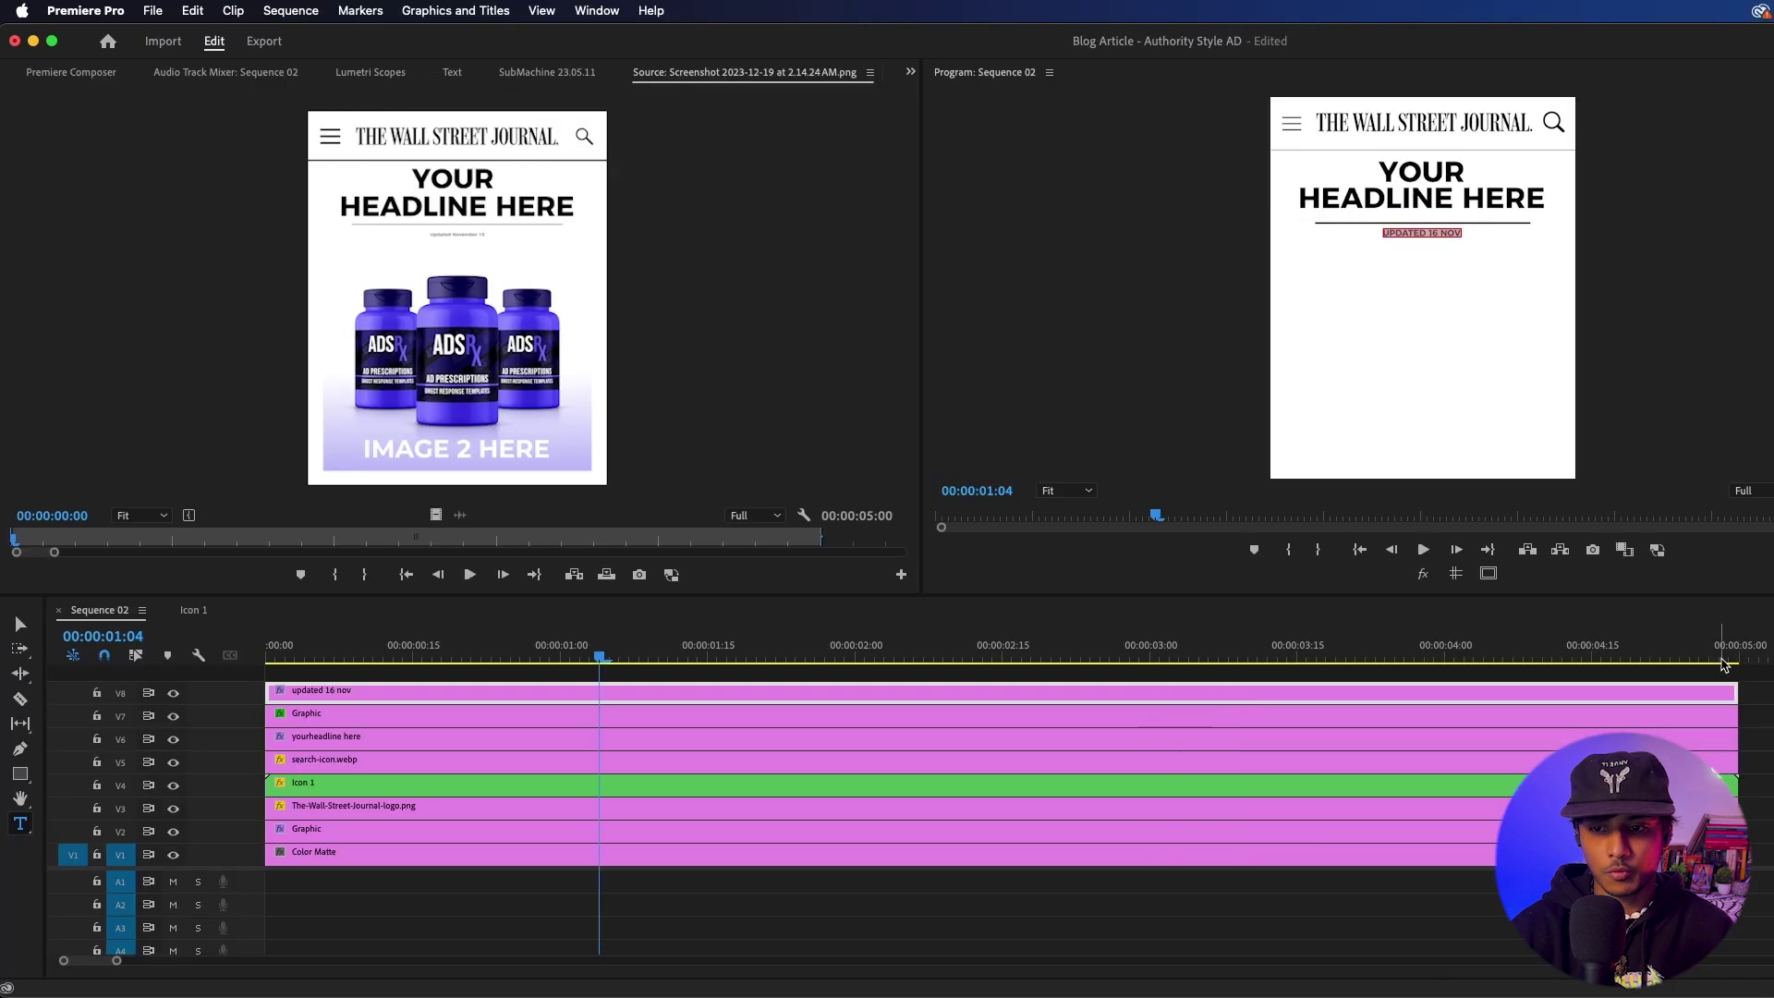
pyautogui.click(1765, 716)
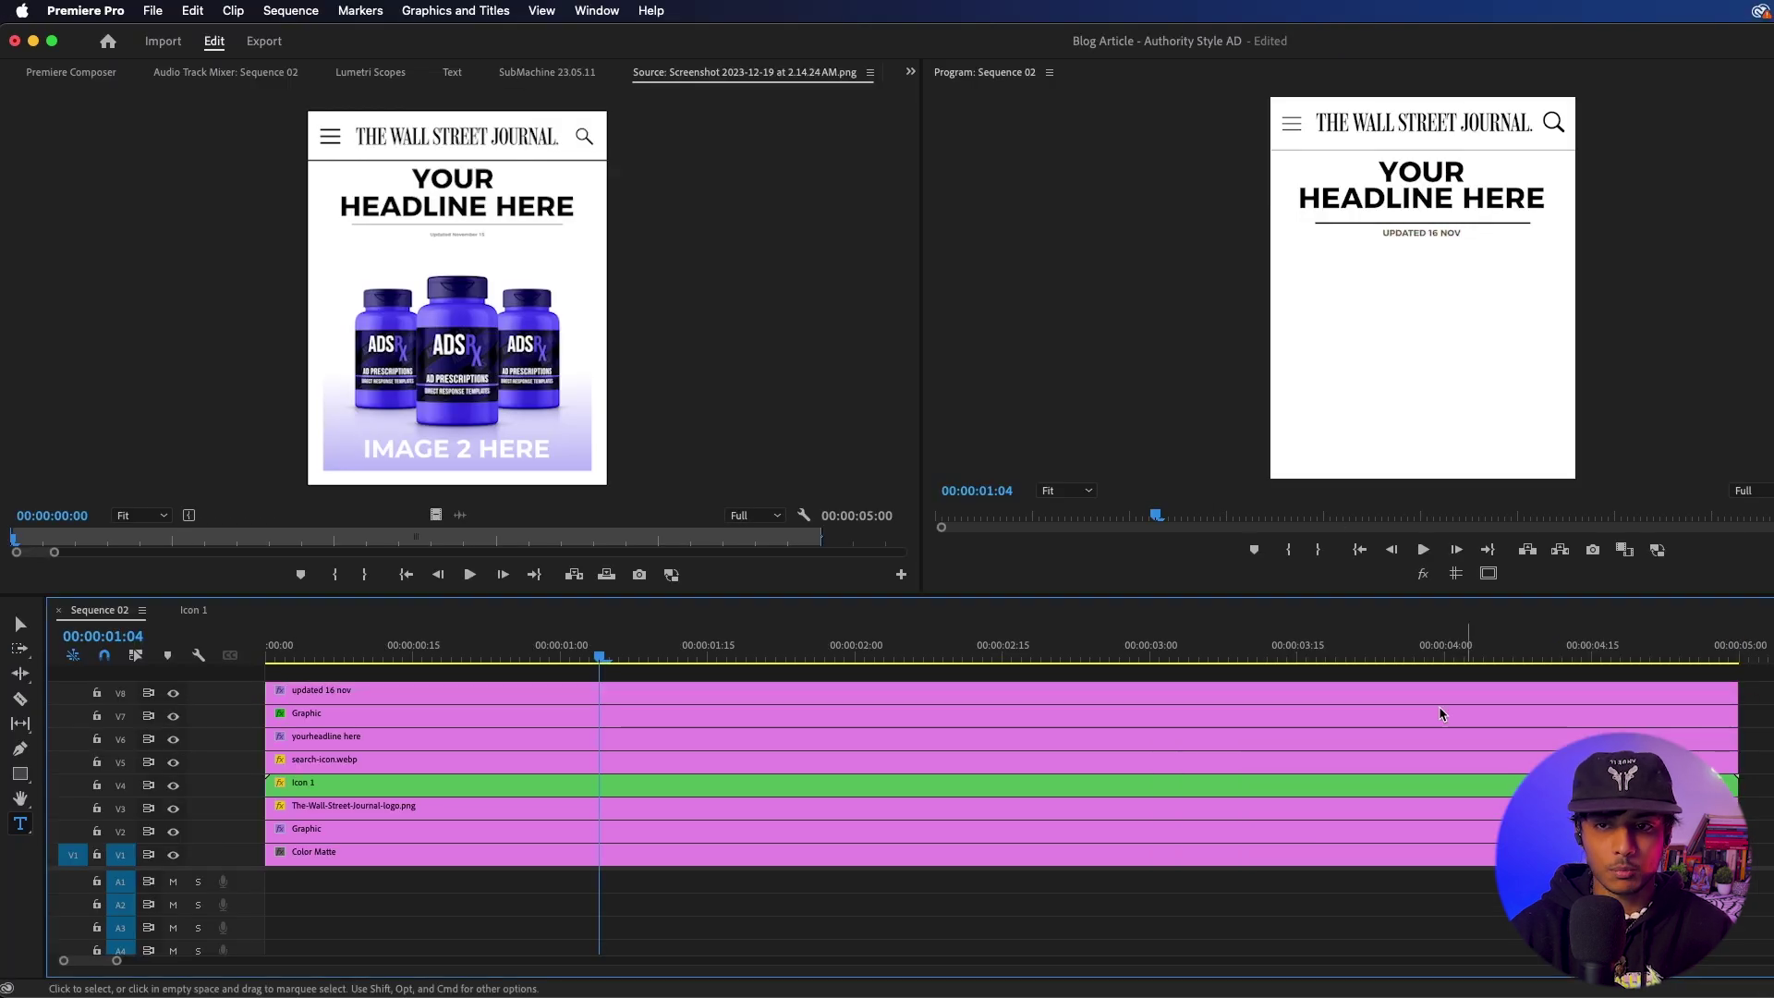
# - Raise the divider graphic slightly toward the headline and bring the reference screenshot back up for comparison
pyautogui.click(744, 719)
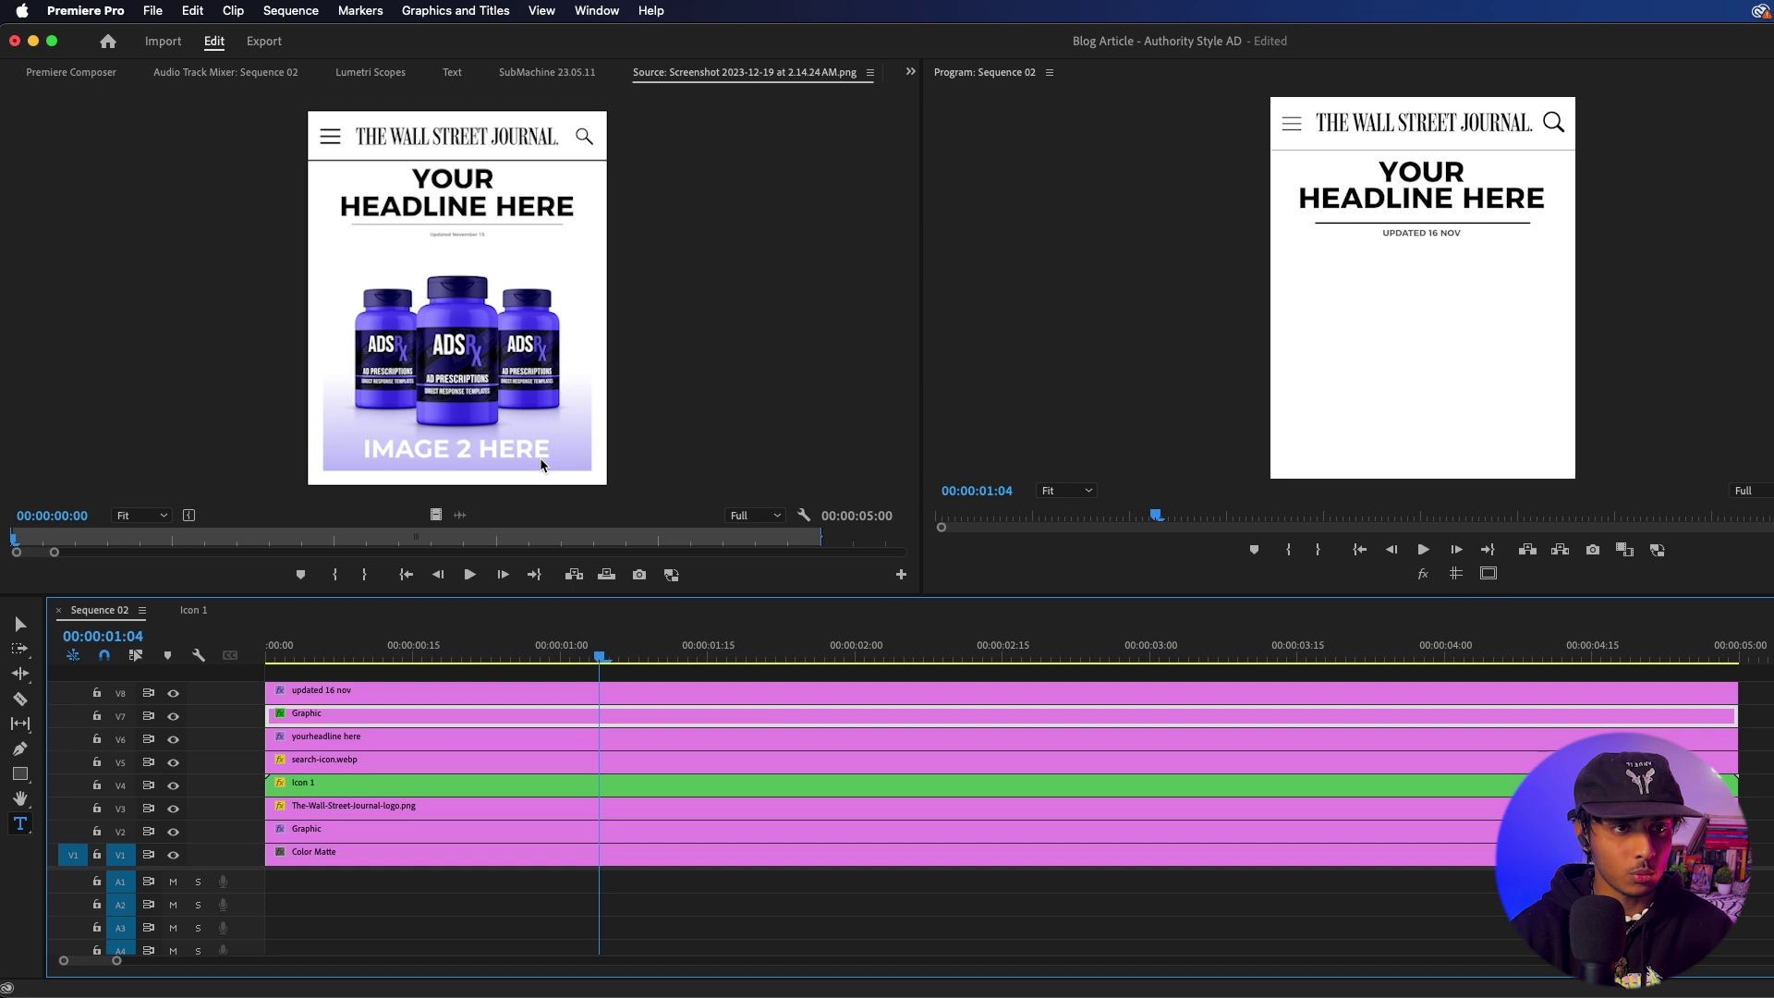
pyautogui.click(910, 71)
pyautogui.click(927, 88)
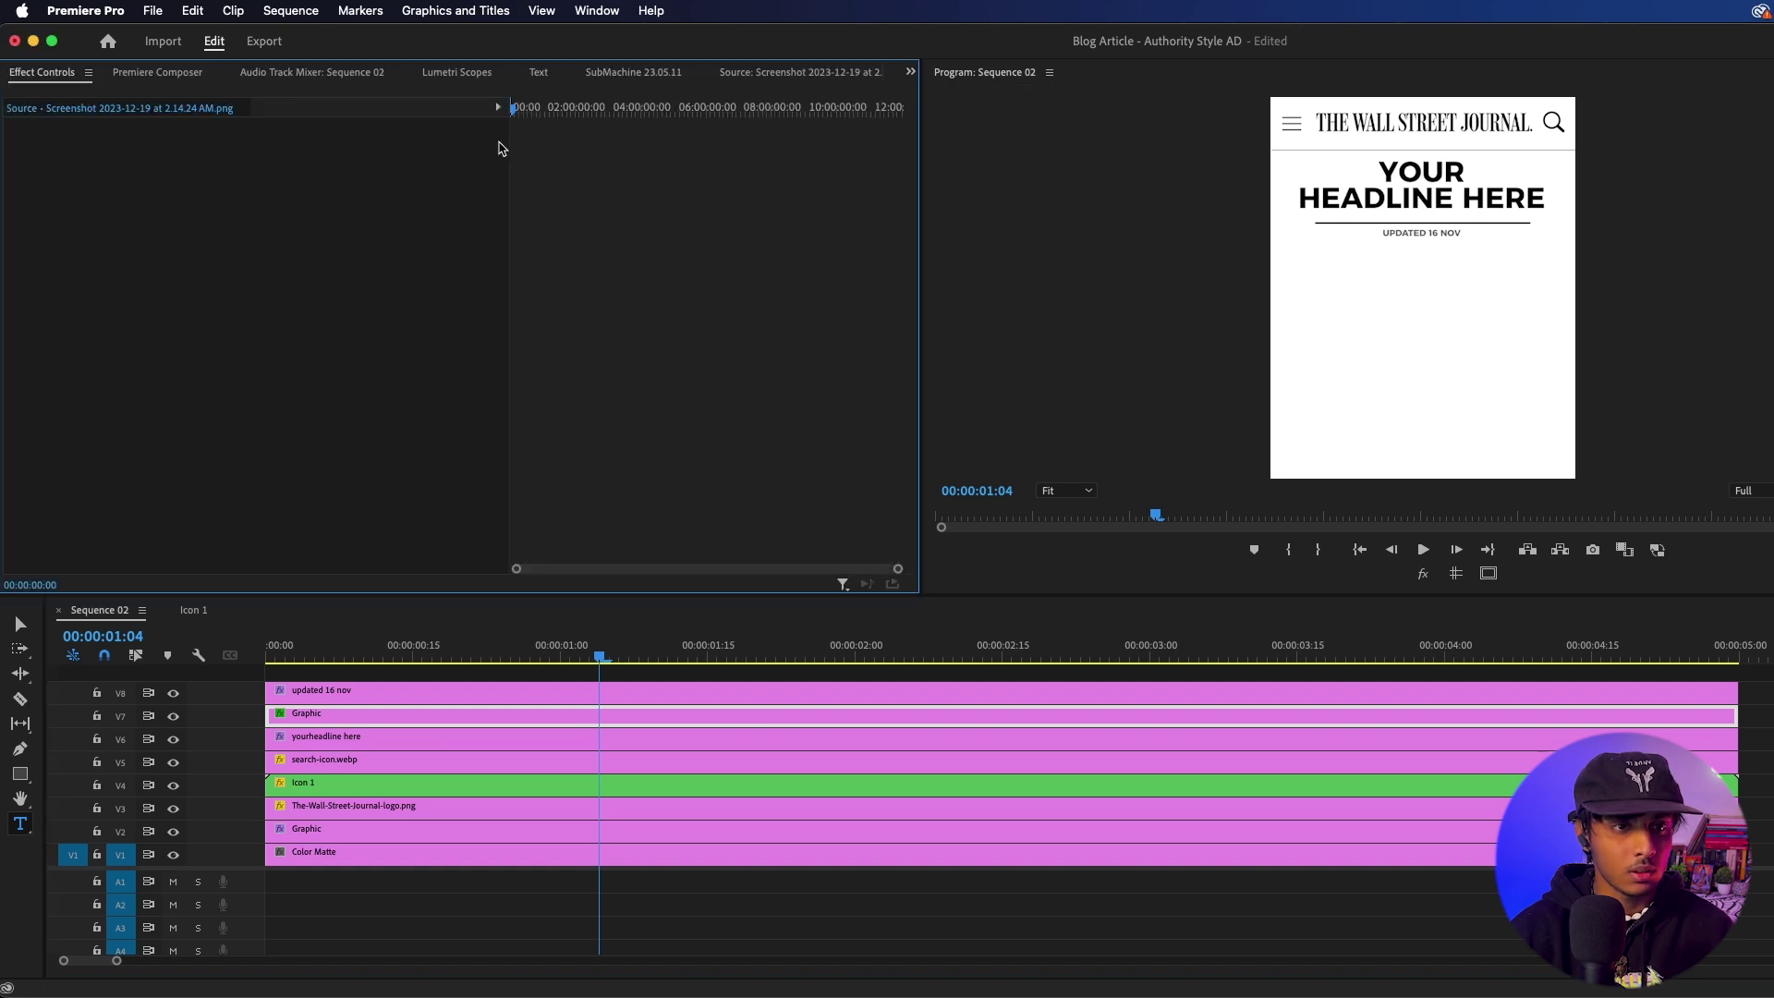
pyautogui.click(328, 713)
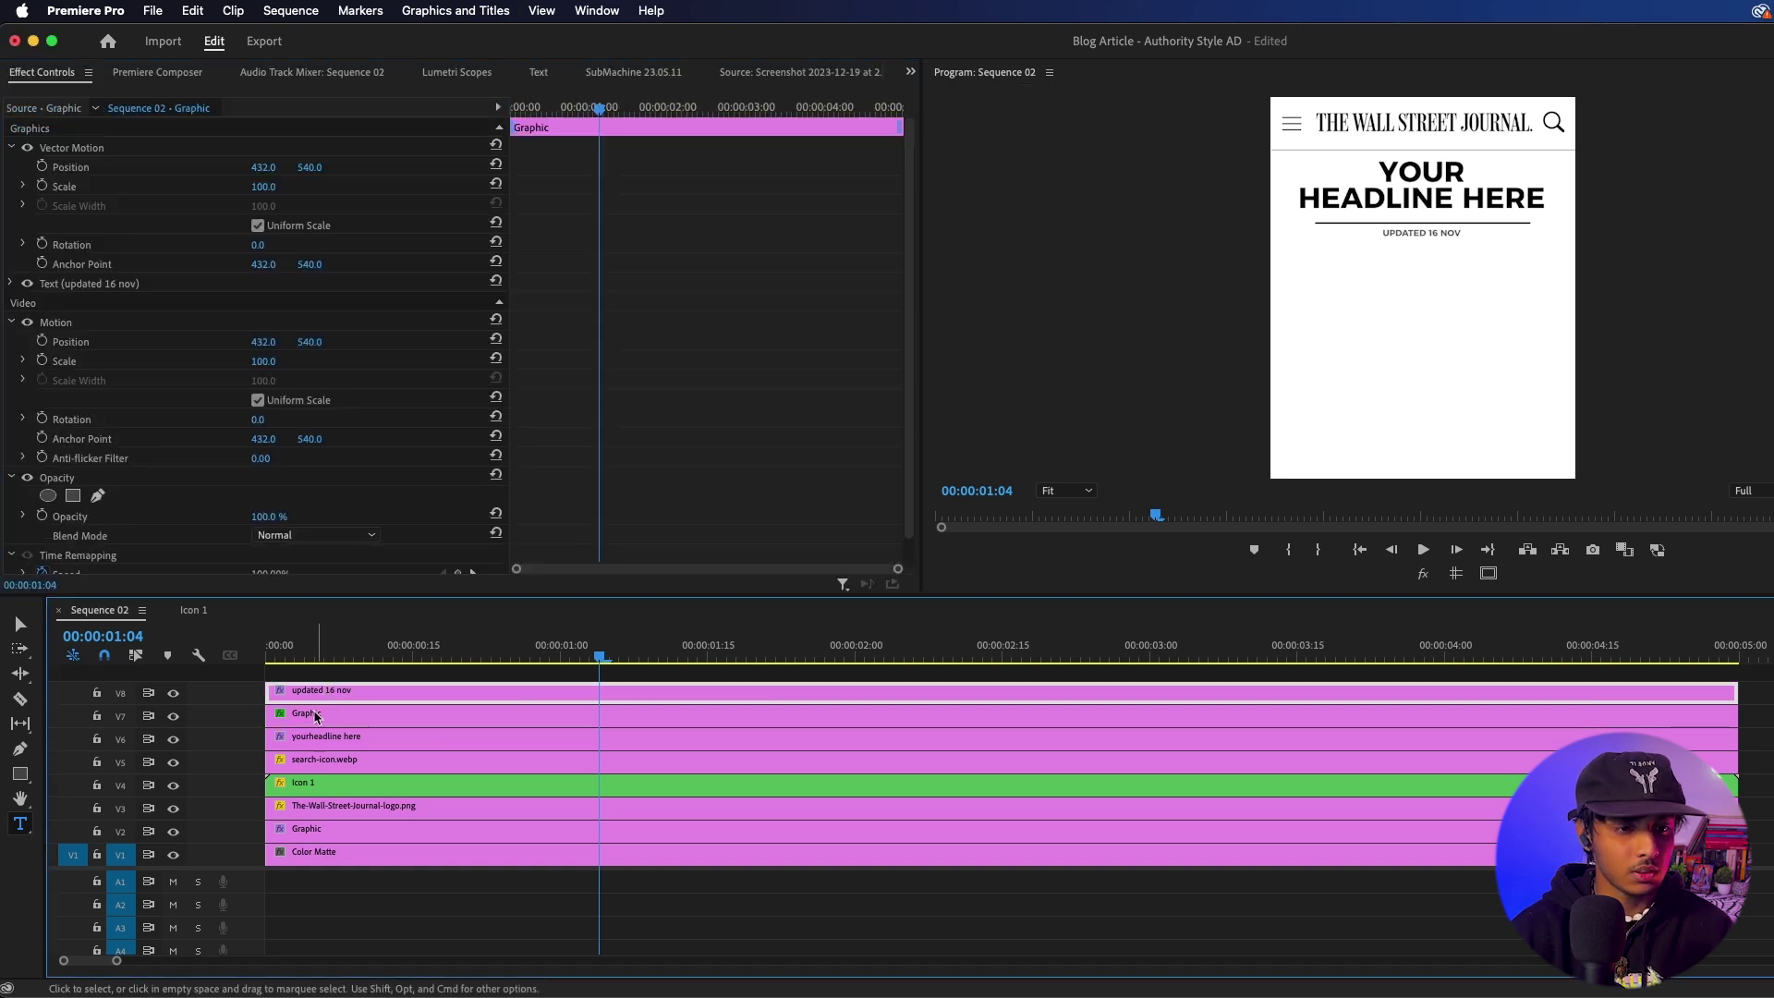
pyautogui.moveTo(309, 168); pyautogui.dragTo(298, 167)
pyautogui.click(804, 72)
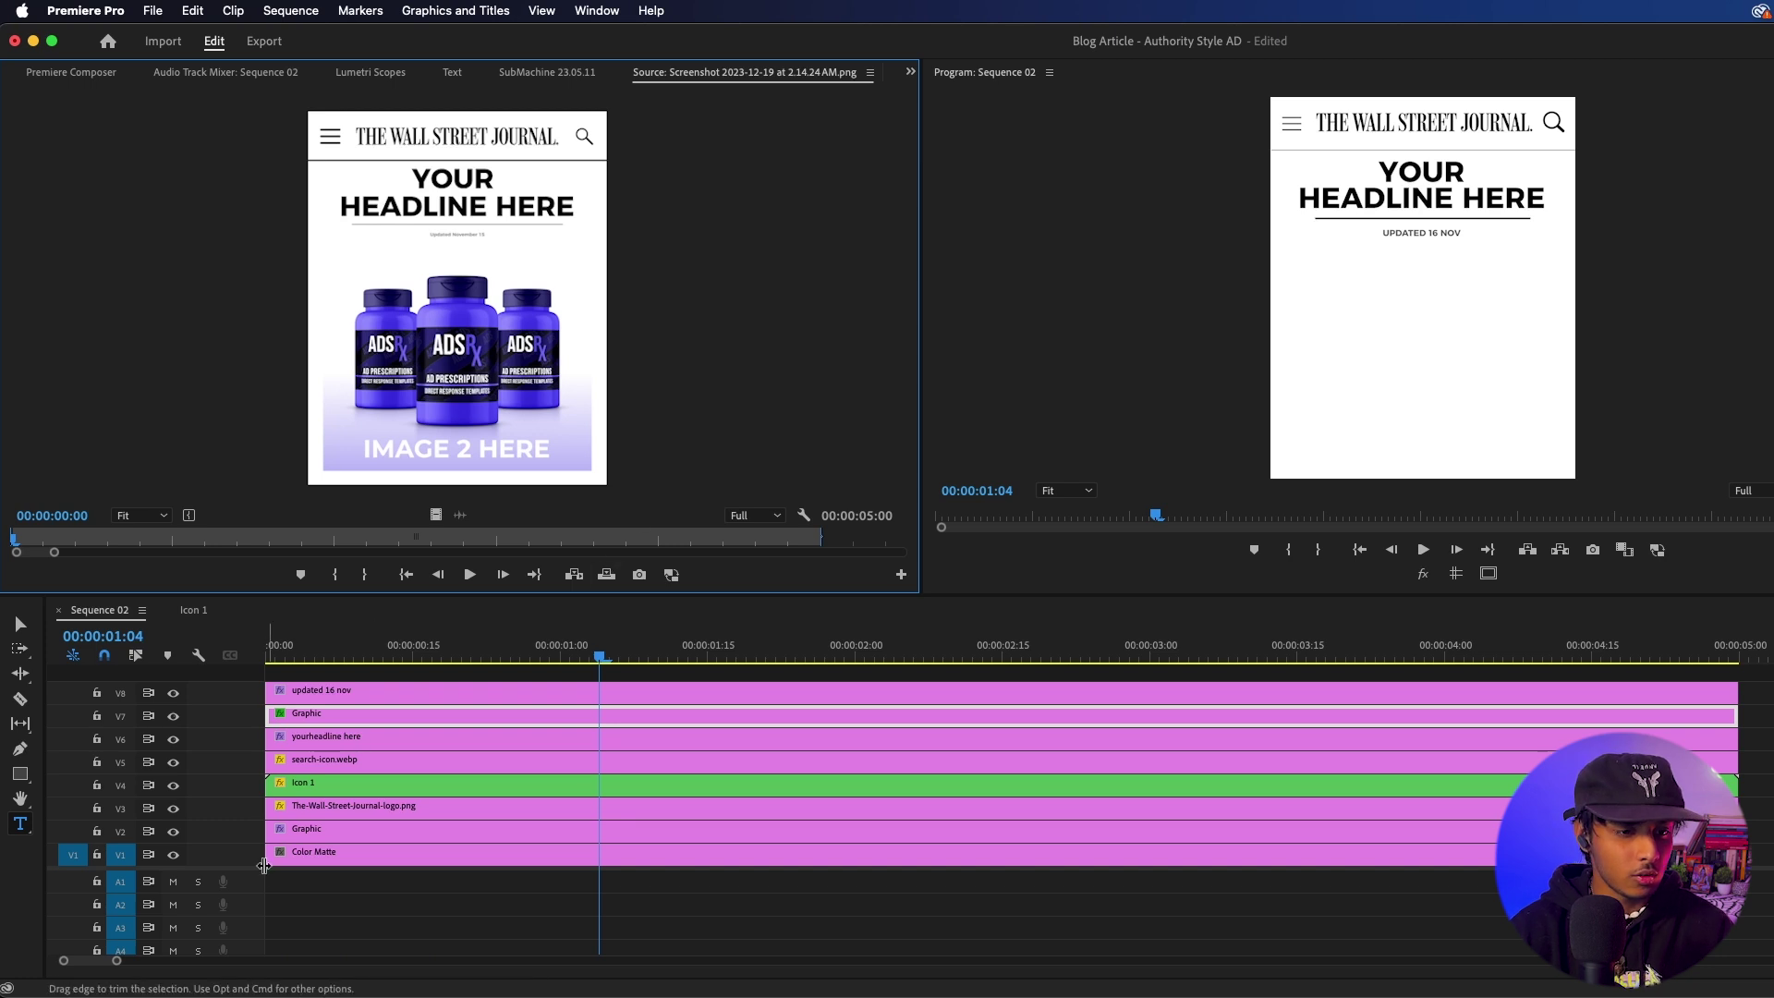
# - Draw a rectangle about 626 by 626 below the update date on a new top track and centre it horizontally
pyautogui.moveTo(237, 867); pyautogui.dragTo(237, 899)
pyautogui.click(19, 773)
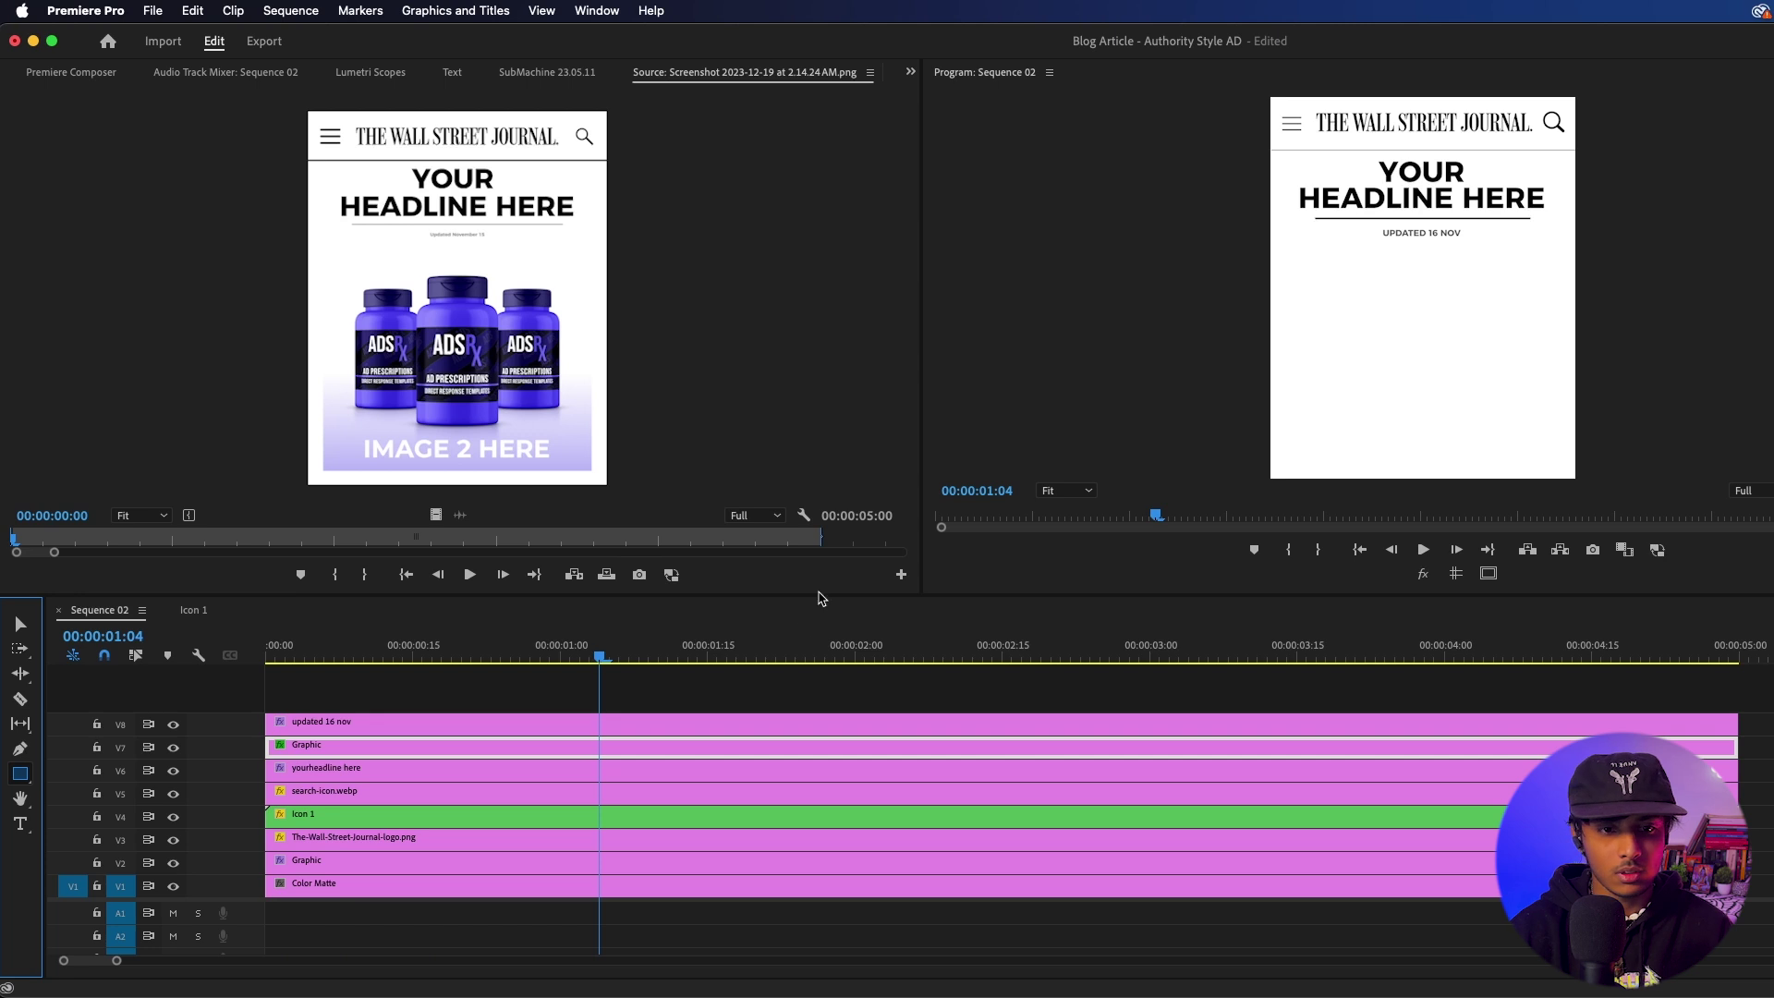
pyautogui.click(449, 694)
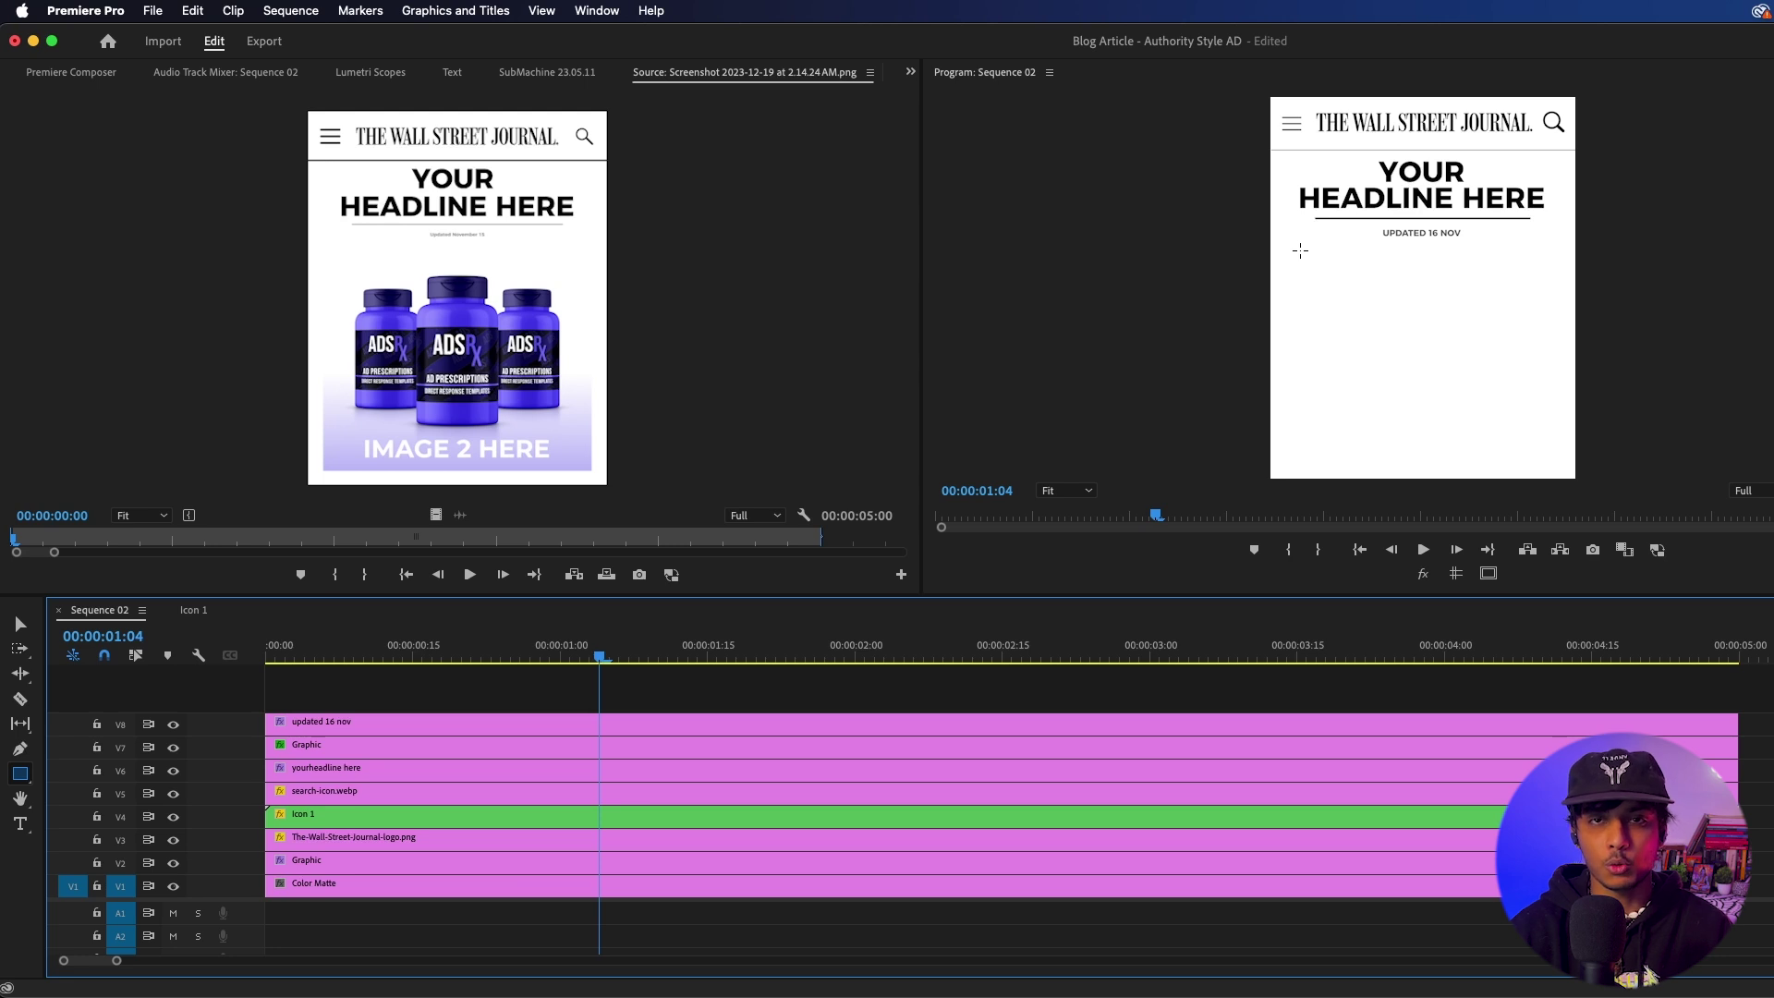
pyautogui.moveTo(1300, 250)
pyautogui.mouseDown()
pyautogui.moveTo(1465, 345)
pyautogui.moveTo(1405, 339)
pyautogui.moveTo(1540, 404)
pyautogui.moveTo(1522, 393)
pyautogui.mouseUp()
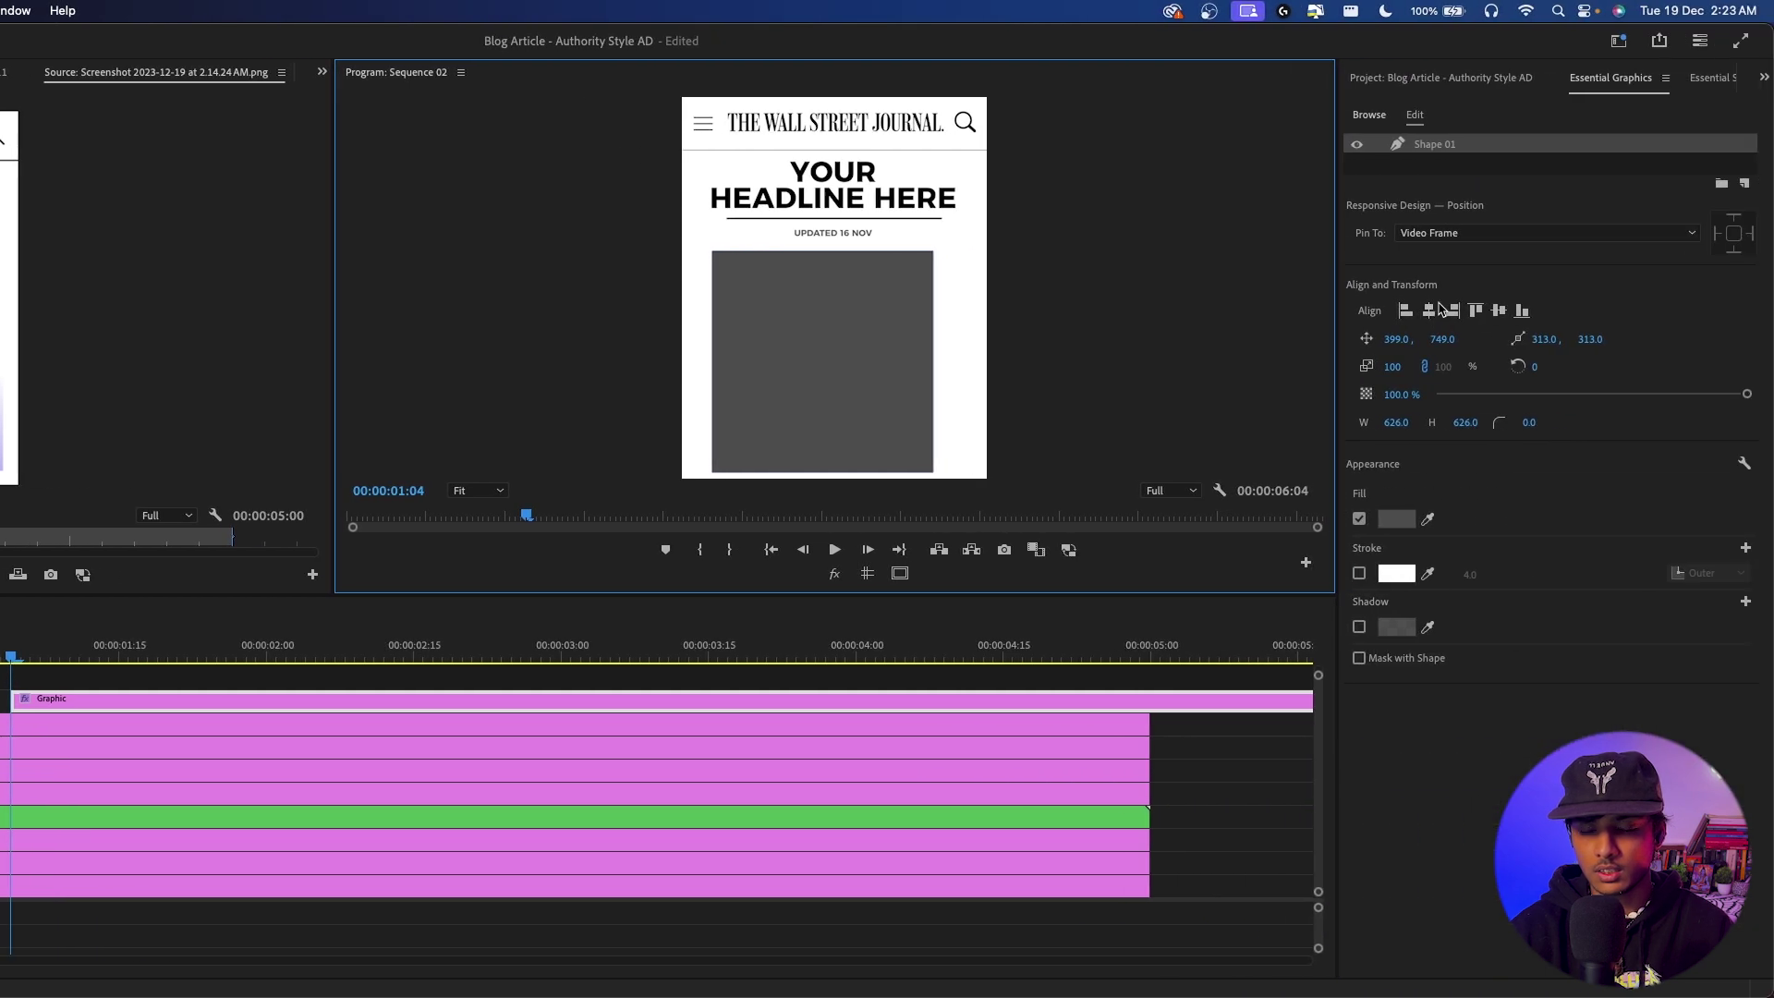
pyautogui.click(1429, 312)
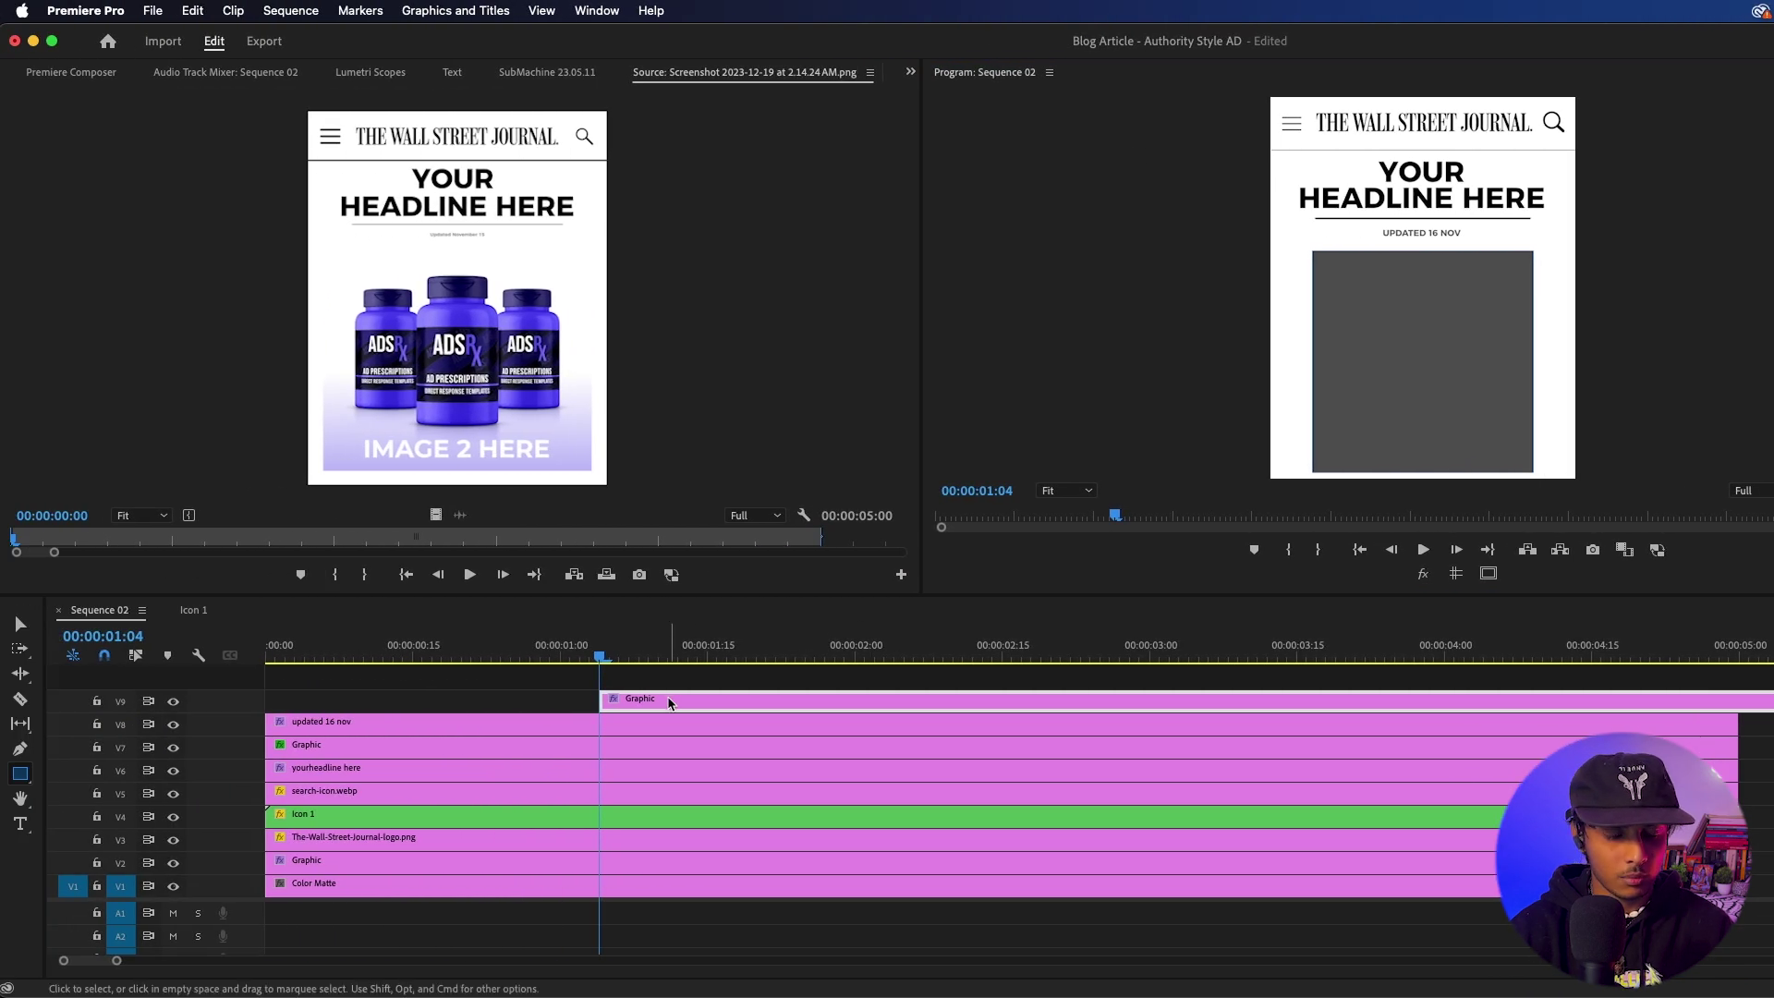
# - Move the rectangle's clip to the start of the sequence and match its end to the other clips at 00:00:05:00
pyautogui.moveTo(669, 702); pyautogui.dragTo(336, 712)
pyautogui.click(690, 679)
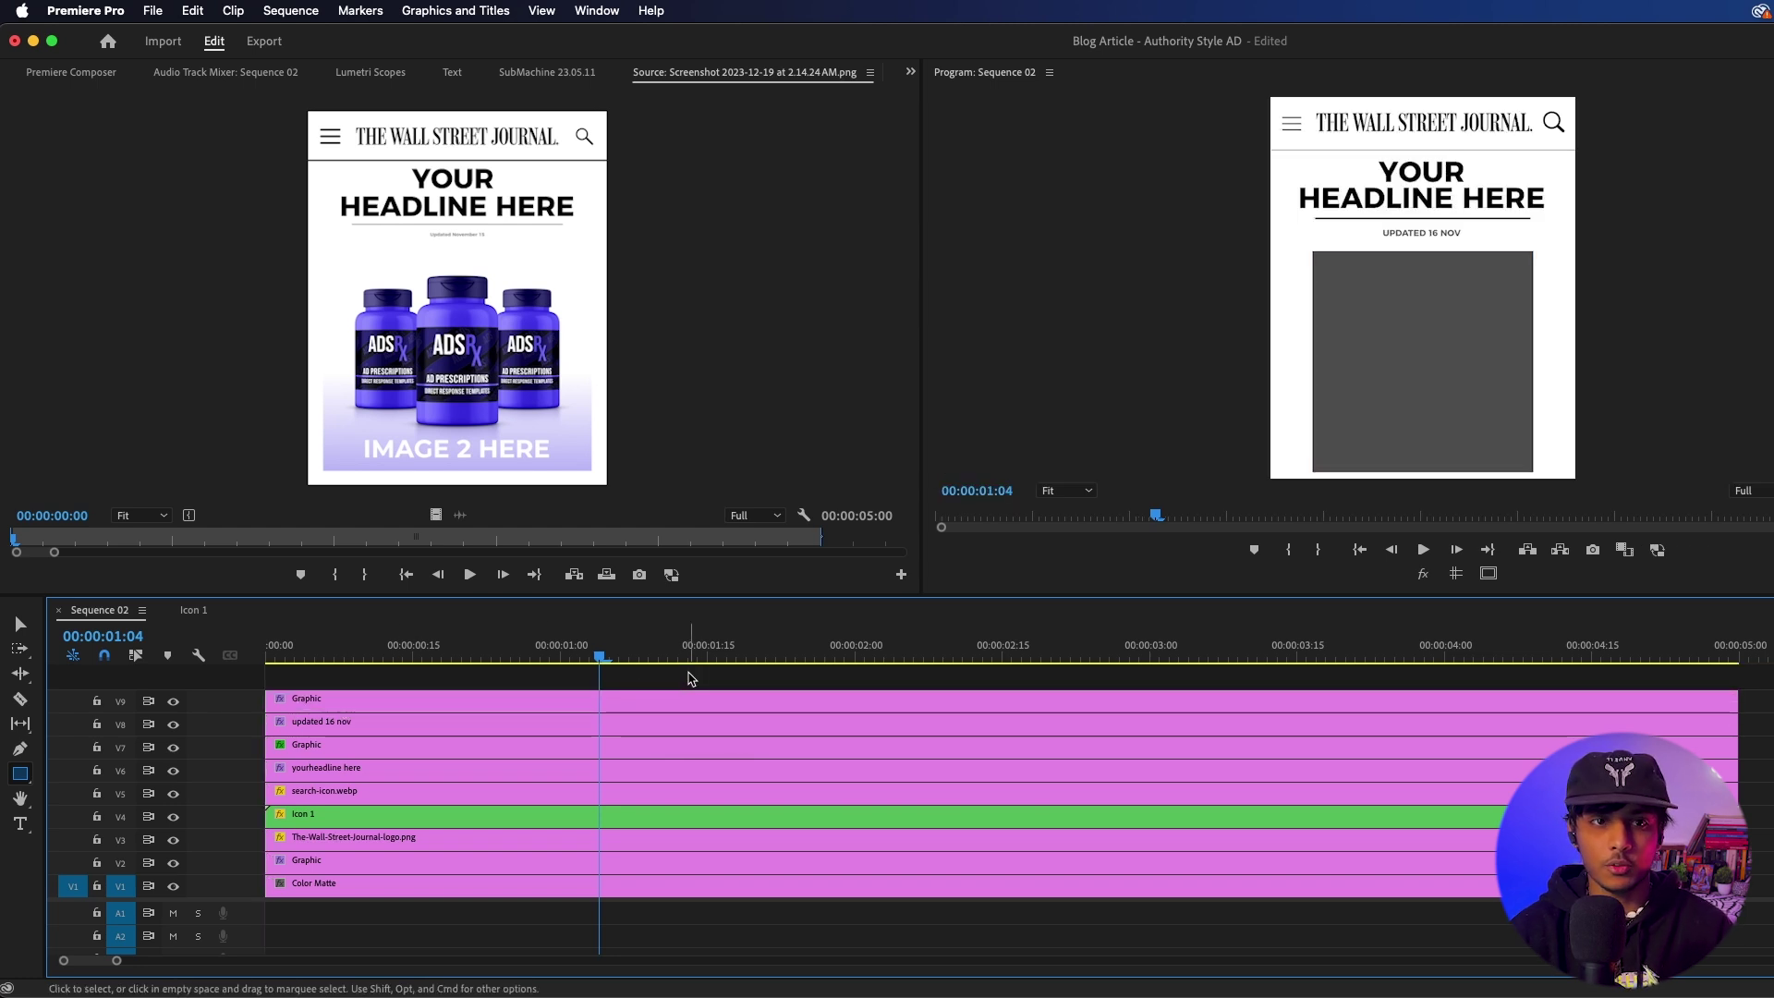
# - Add the yellow headphones photo beneath the rectangle inside the same graphic and use the rectangle as its mask
pyautogui.click(677, 699)
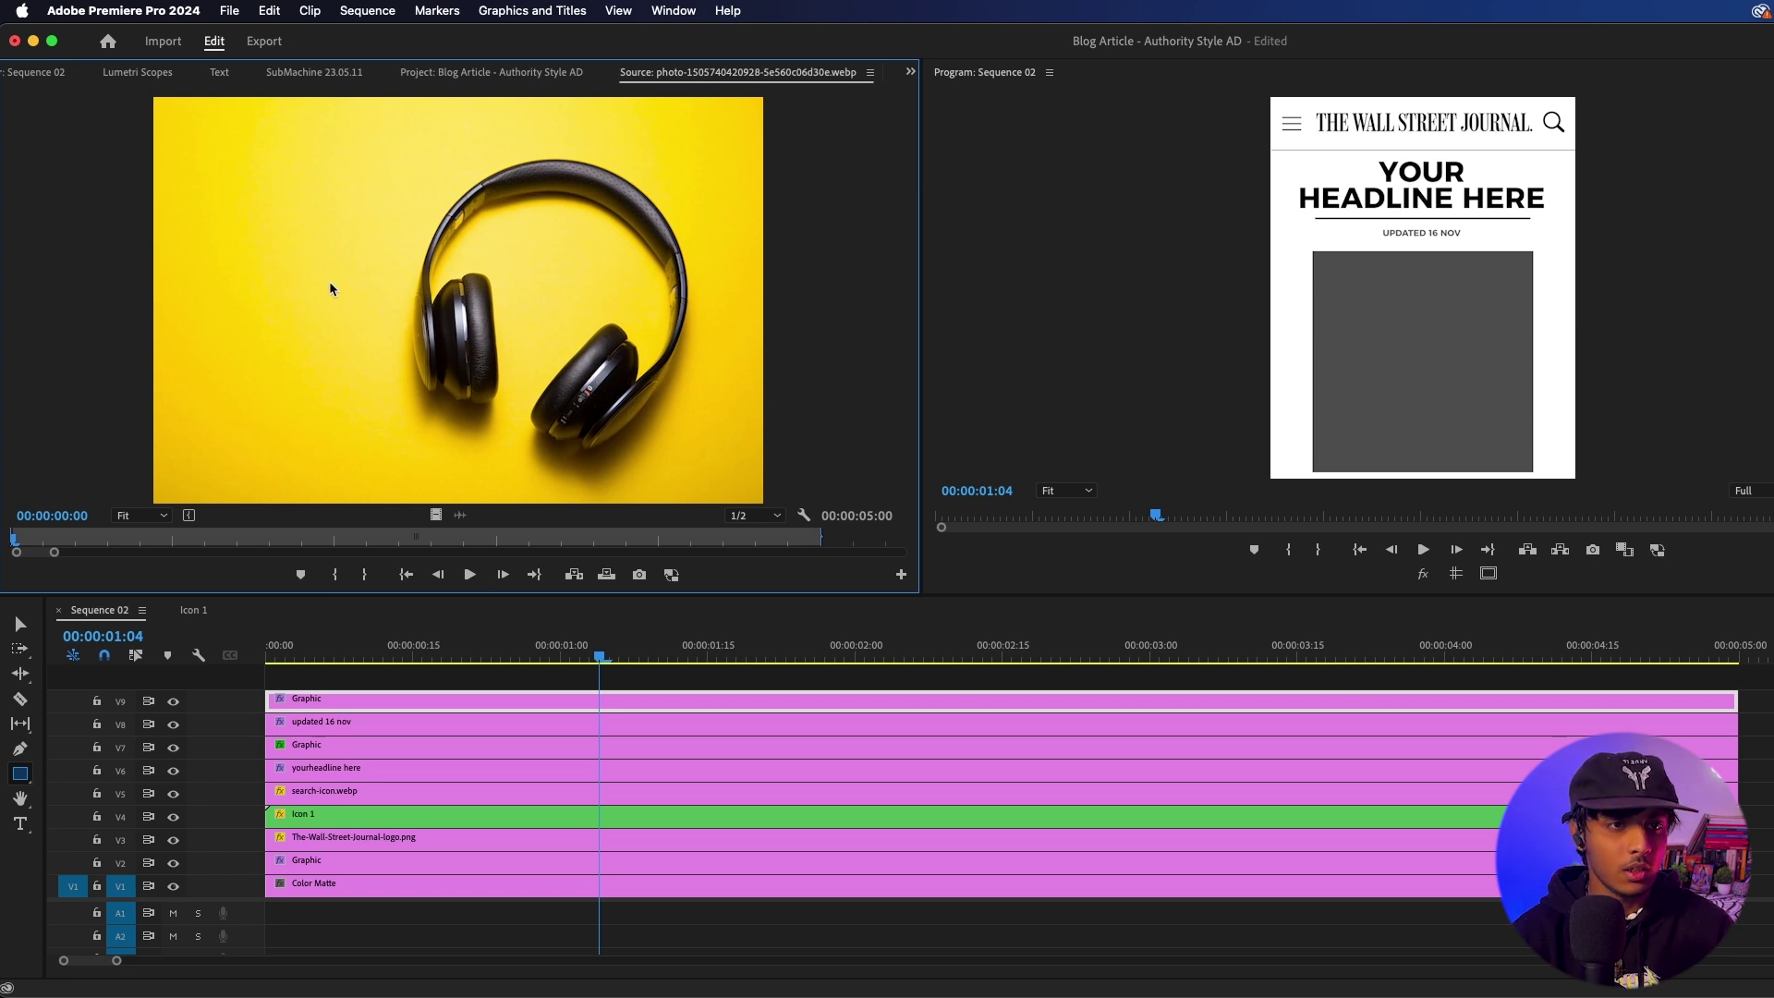
pyautogui.click(910, 71)
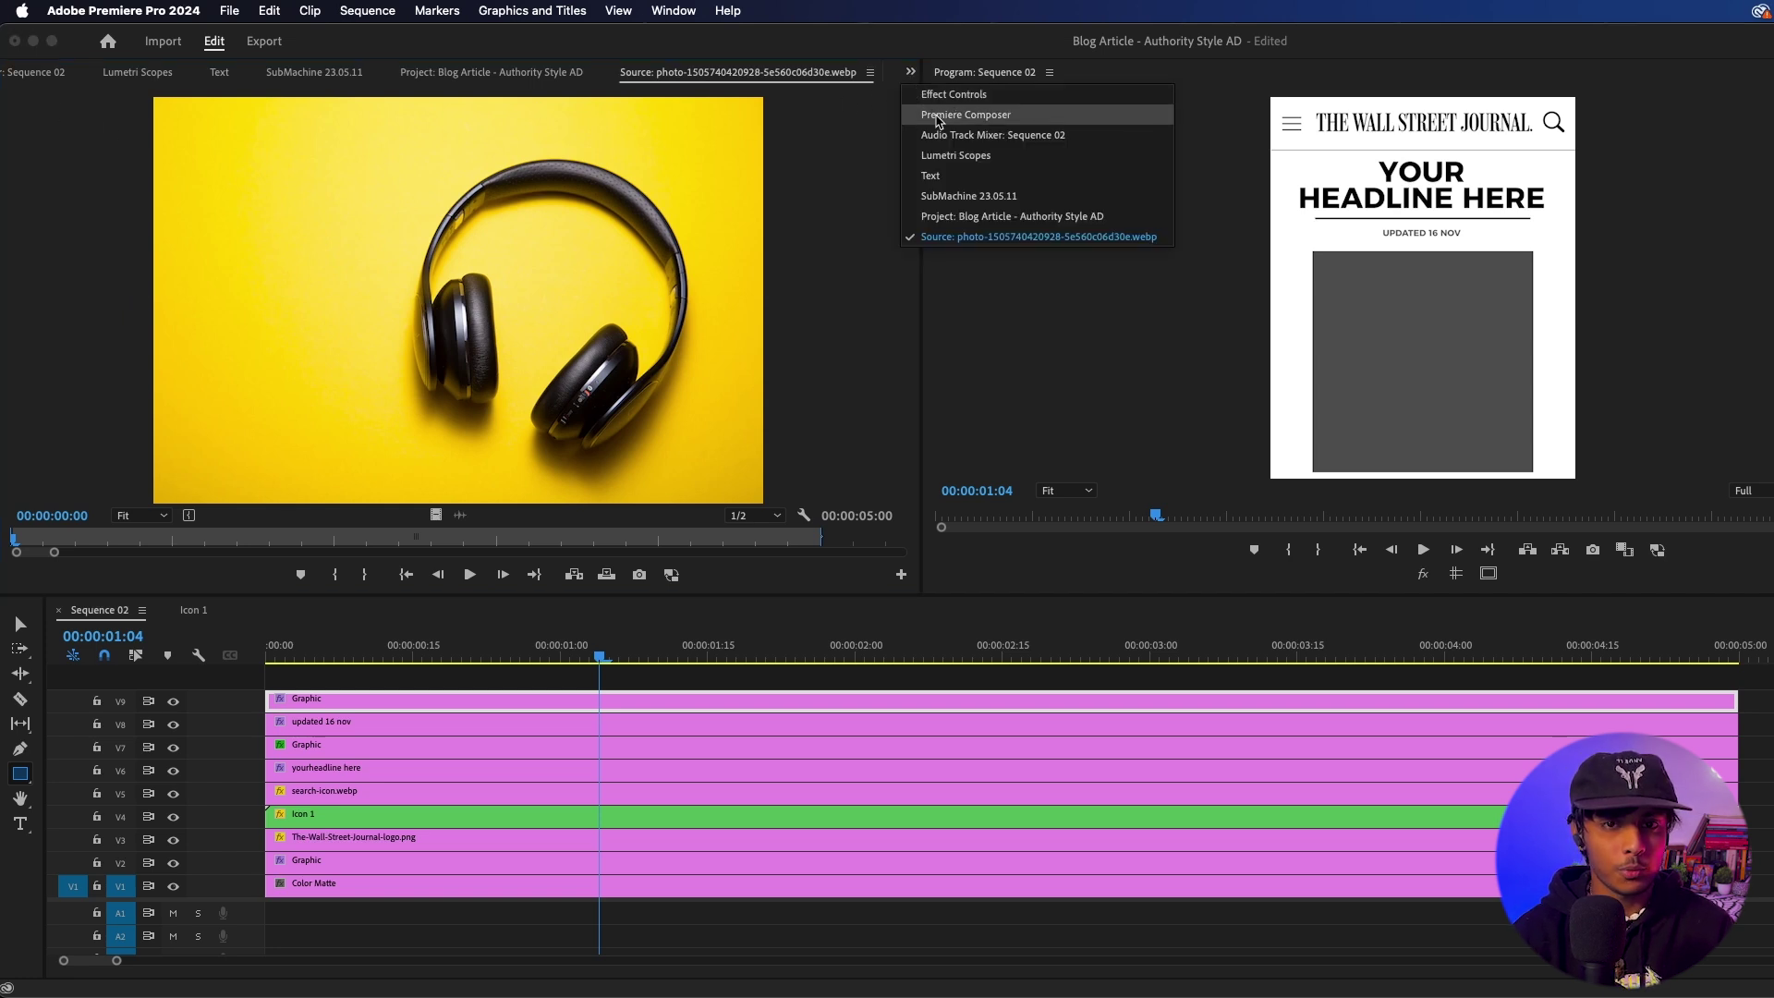
pyautogui.click(976, 218)
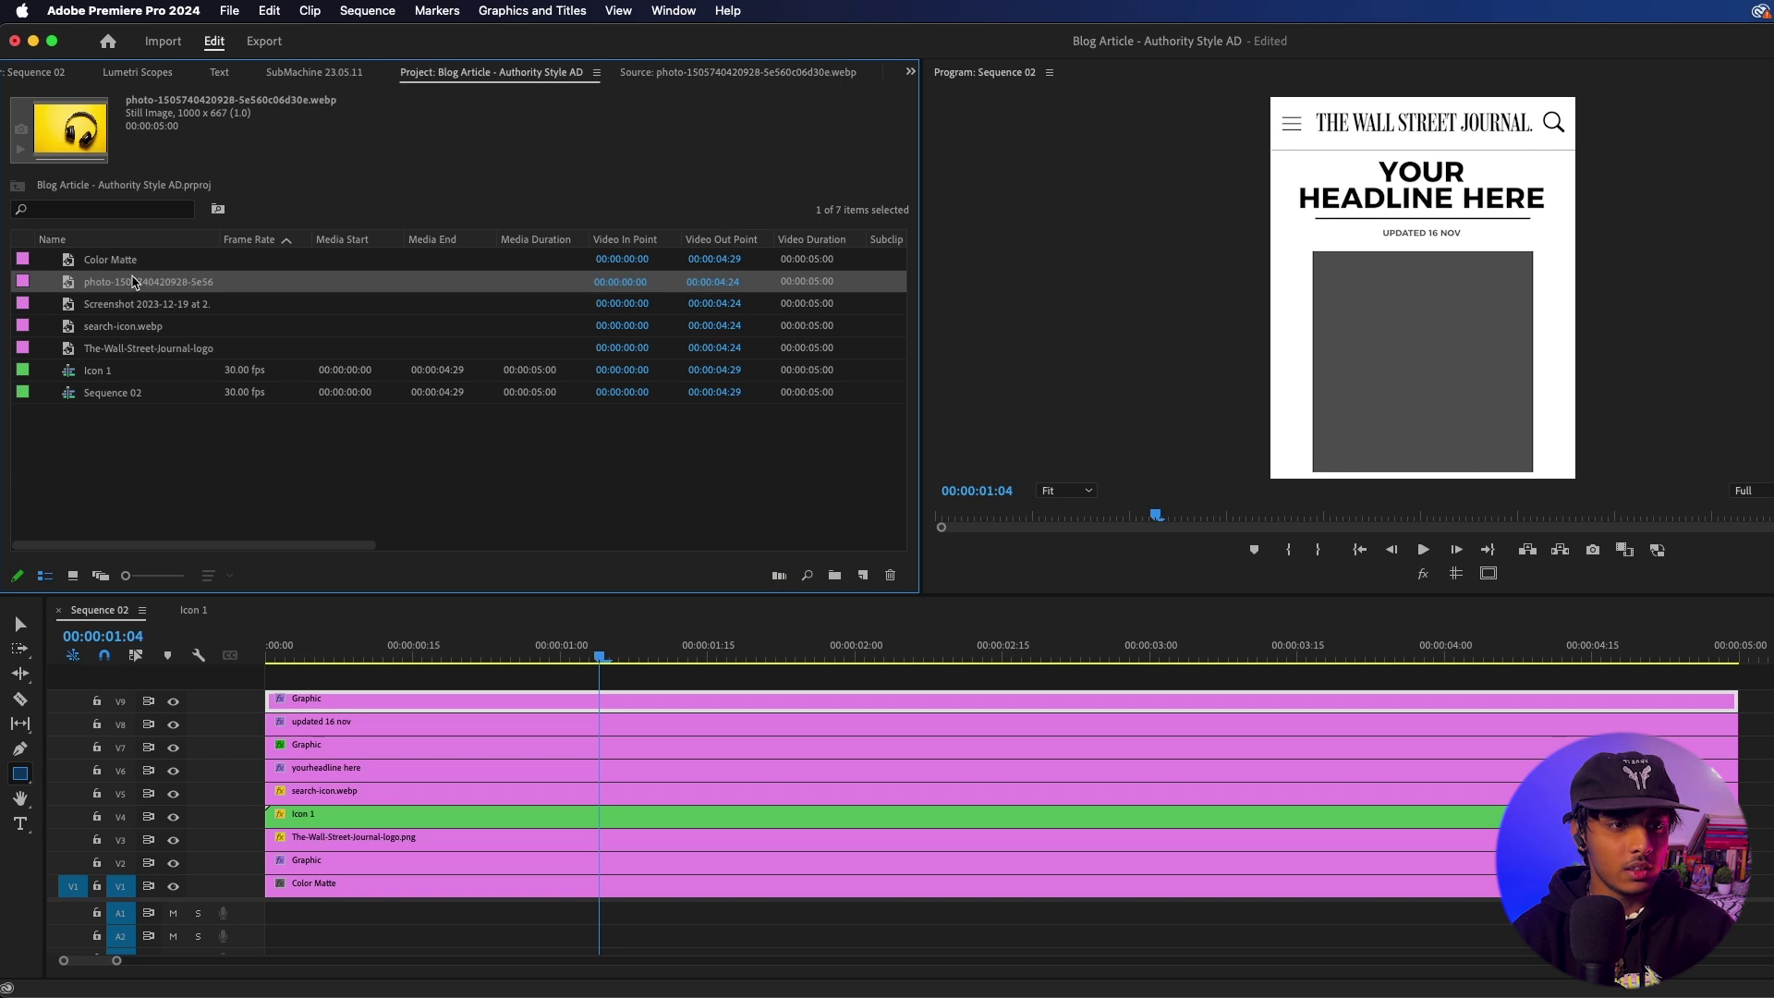
pyautogui.moveTo(343, 298); pyautogui.dragTo(1480, 167)
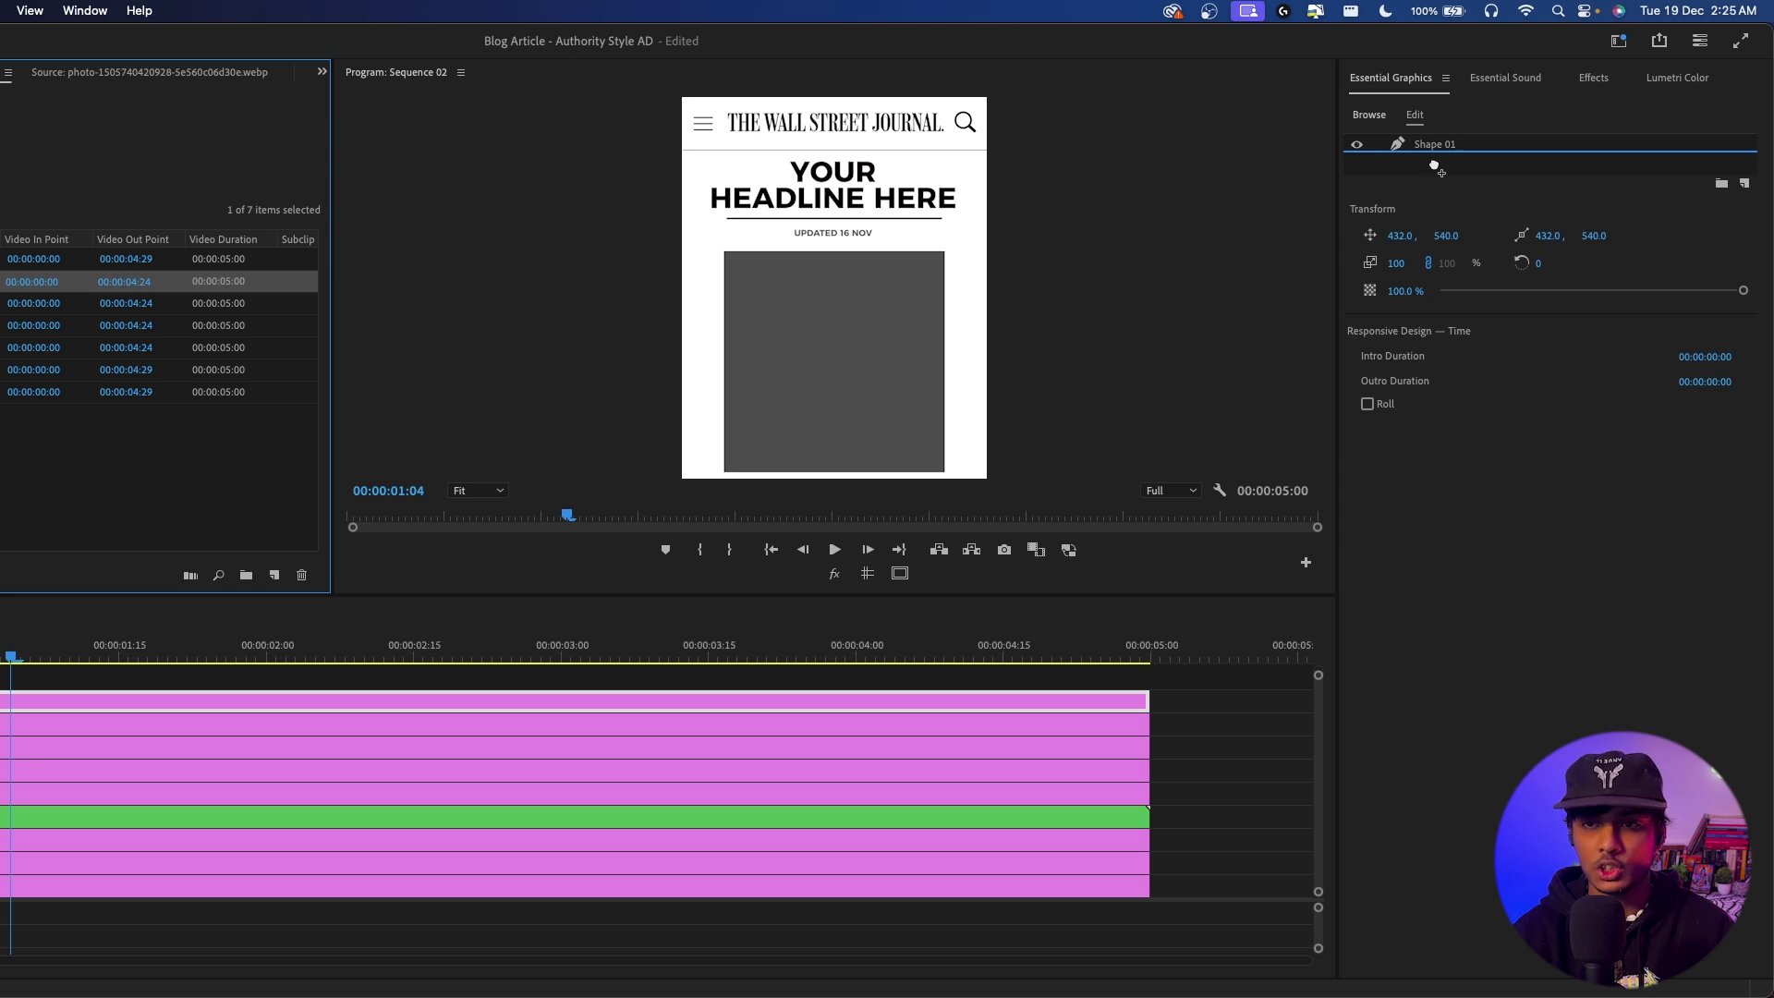
pyautogui.moveTo(1434, 166); pyautogui.dragTo(1437, 169)
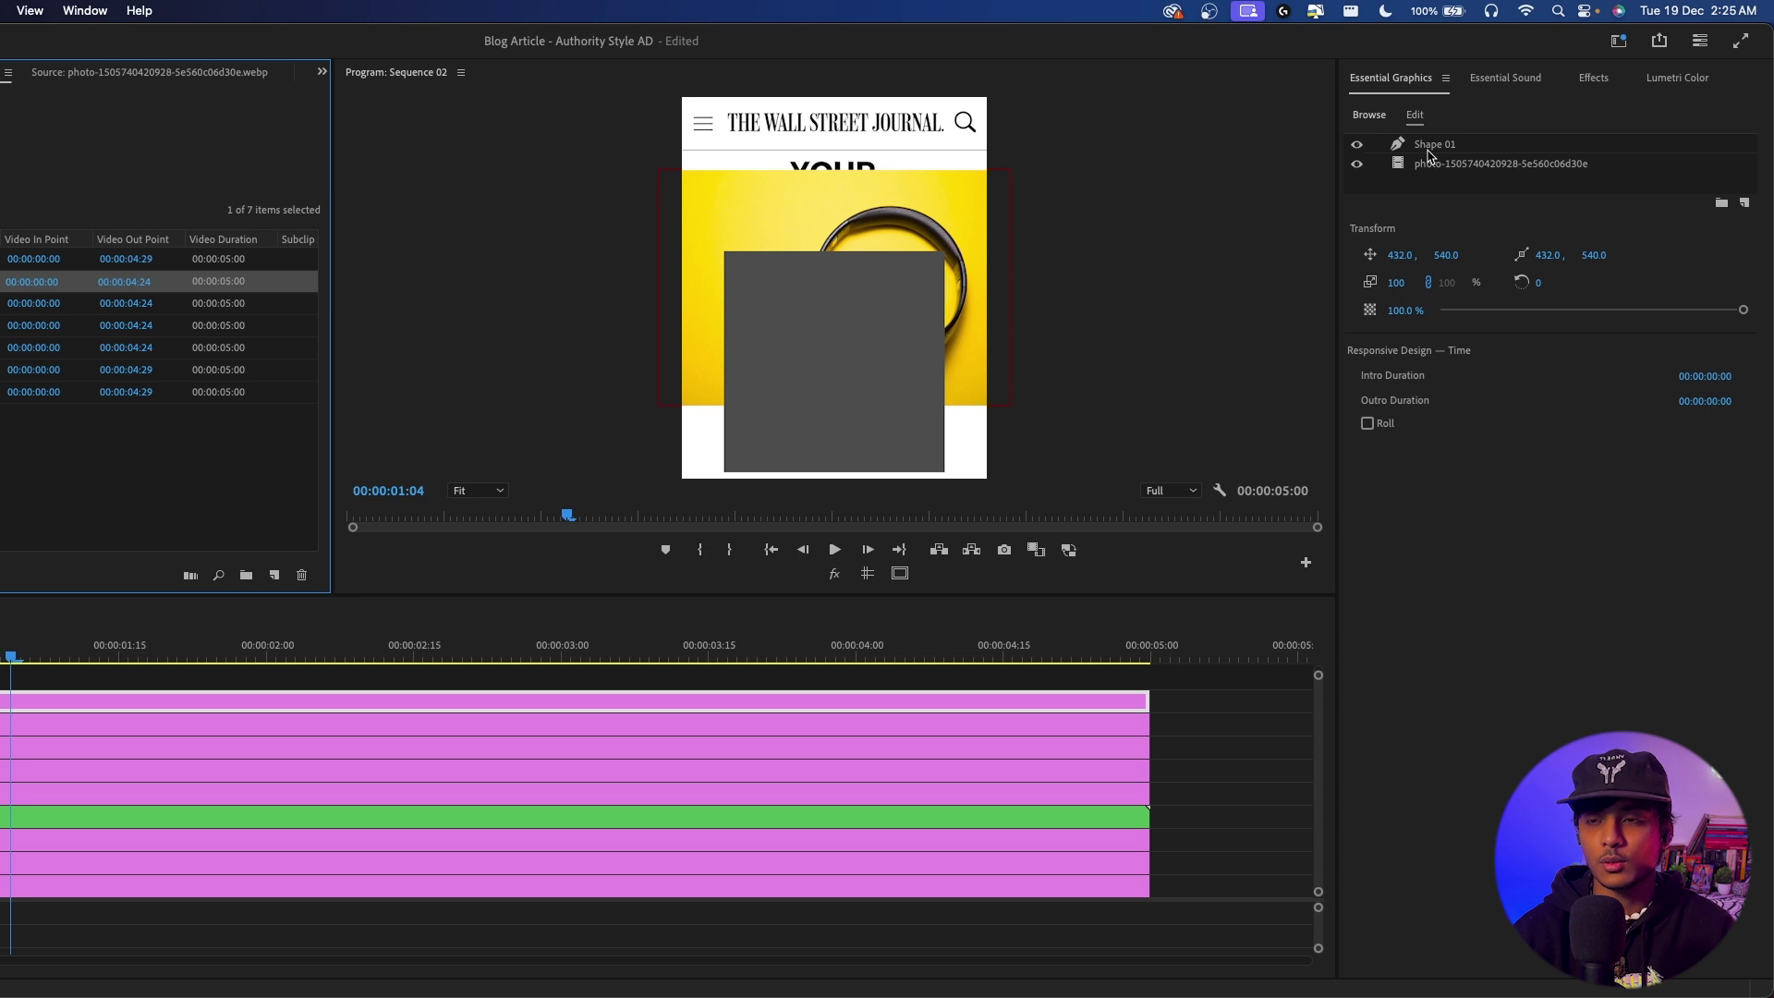
pyautogui.click(1434, 146)
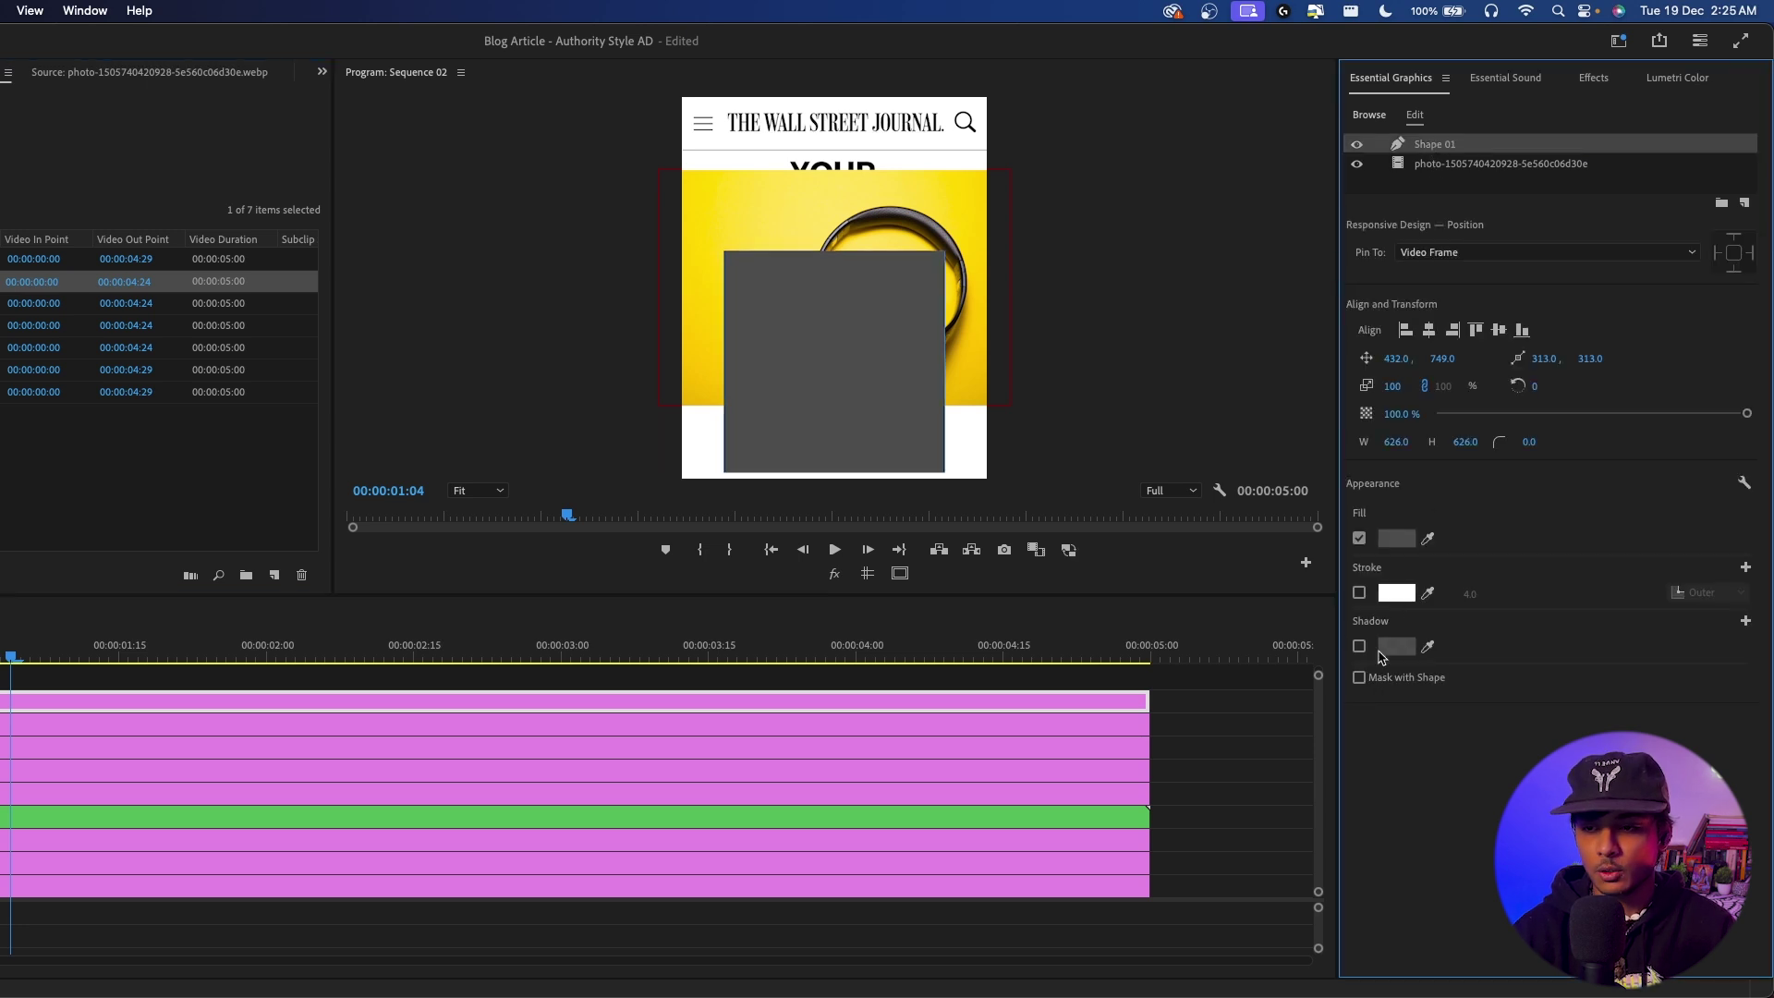
pyautogui.click(1360, 678)
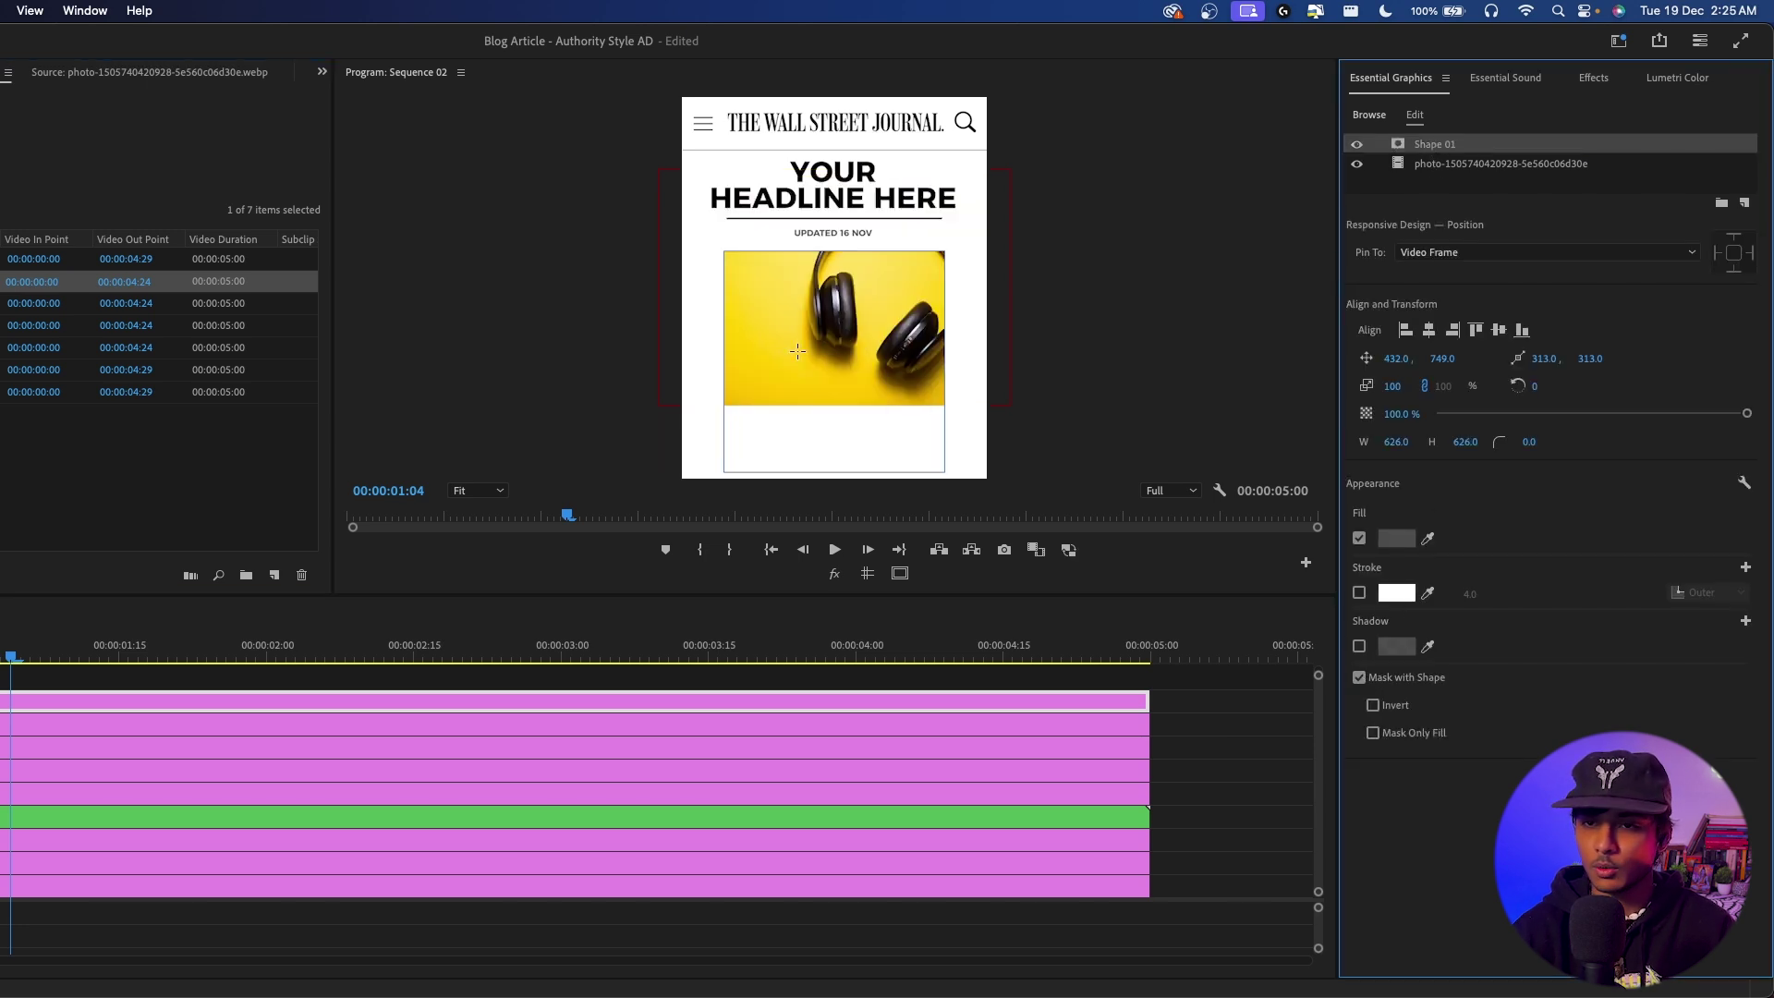
# - Reposition the headphones photo to 305, 741 so it fills the square mask with the headphones centred
pyautogui.click(1443, 167)
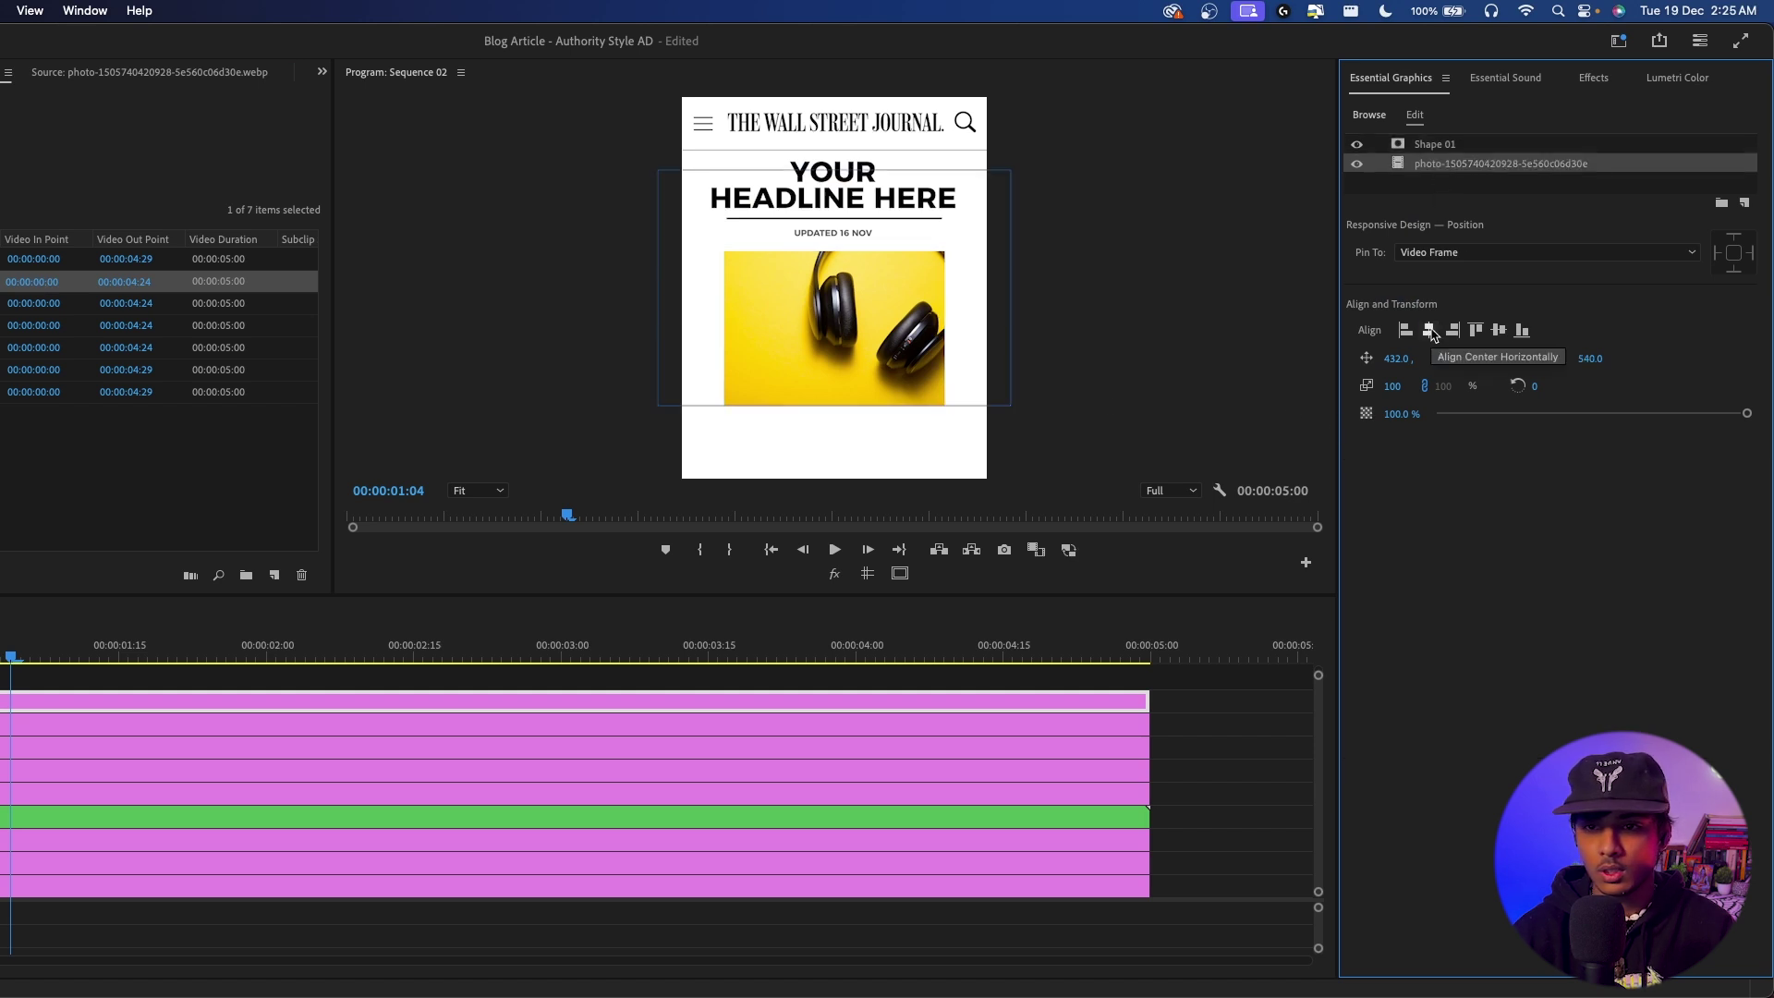
pyautogui.moveTo(1442, 358); pyautogui.dragTo(1628, 359)
pyautogui.moveTo(1391, 358); pyautogui.dragTo(1258, 358)
pyautogui.click(1183, 707)
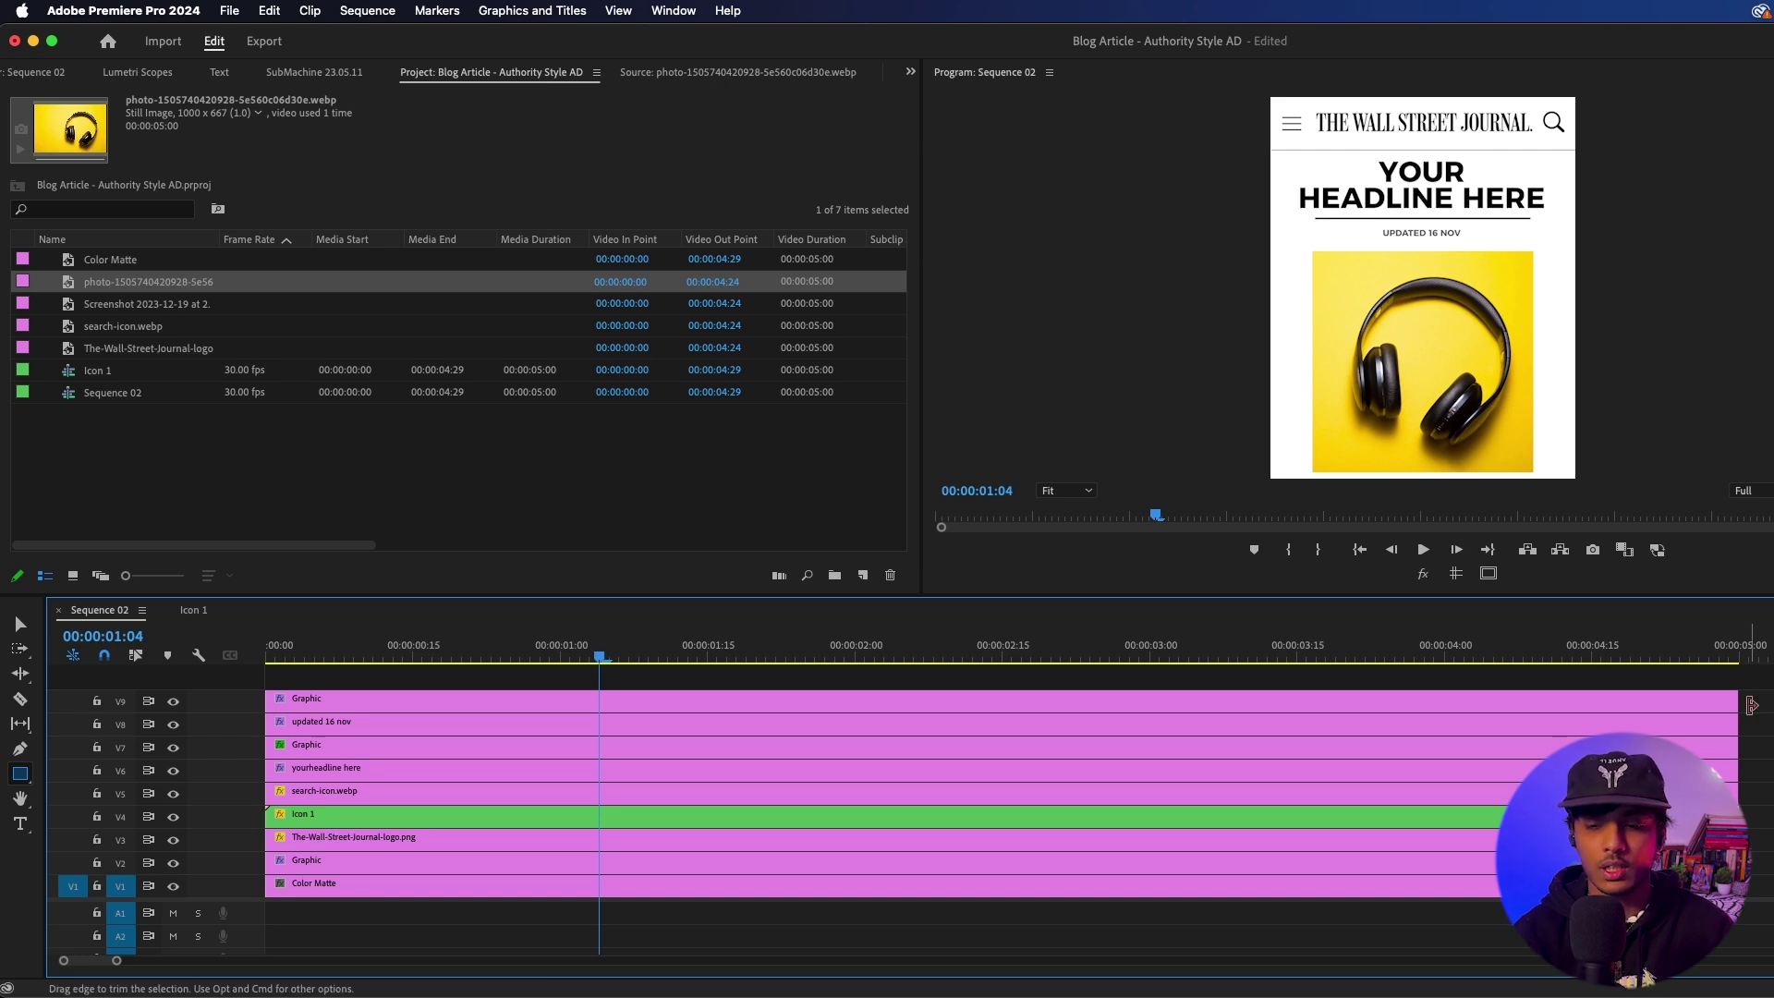
# - Shorten the masked photo clip to end at 00:00:02:00 and place a duplicate directly after it
pyautogui.moveTo(1728, 704); pyautogui.dragTo(854, 700)
pyautogui.keyDown('alt'); pyautogui.moveTo(456, 705); pyautogui.dragTo(1007, 700); pyautogui.keyUp('alt')
# - Delete the headphones photo layer from the duplicated clip, keeping only the mask shape
pyautogui.click(1035, 699)
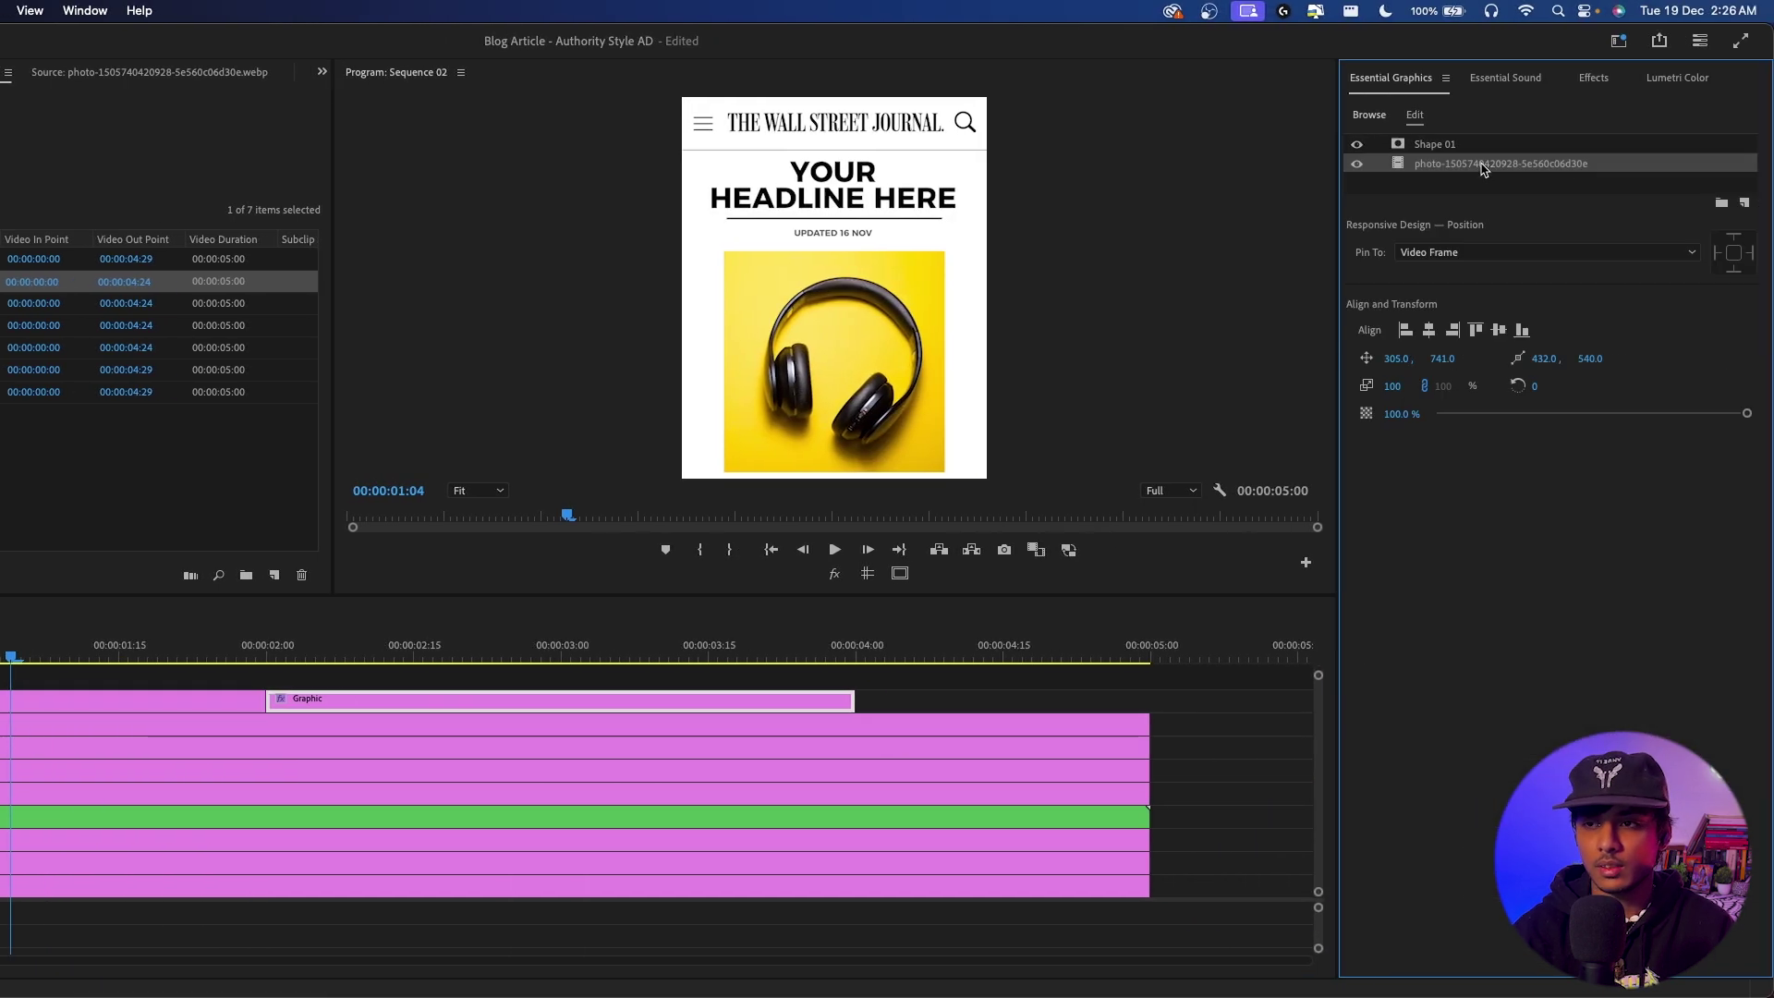
pyautogui.click(1484, 170)
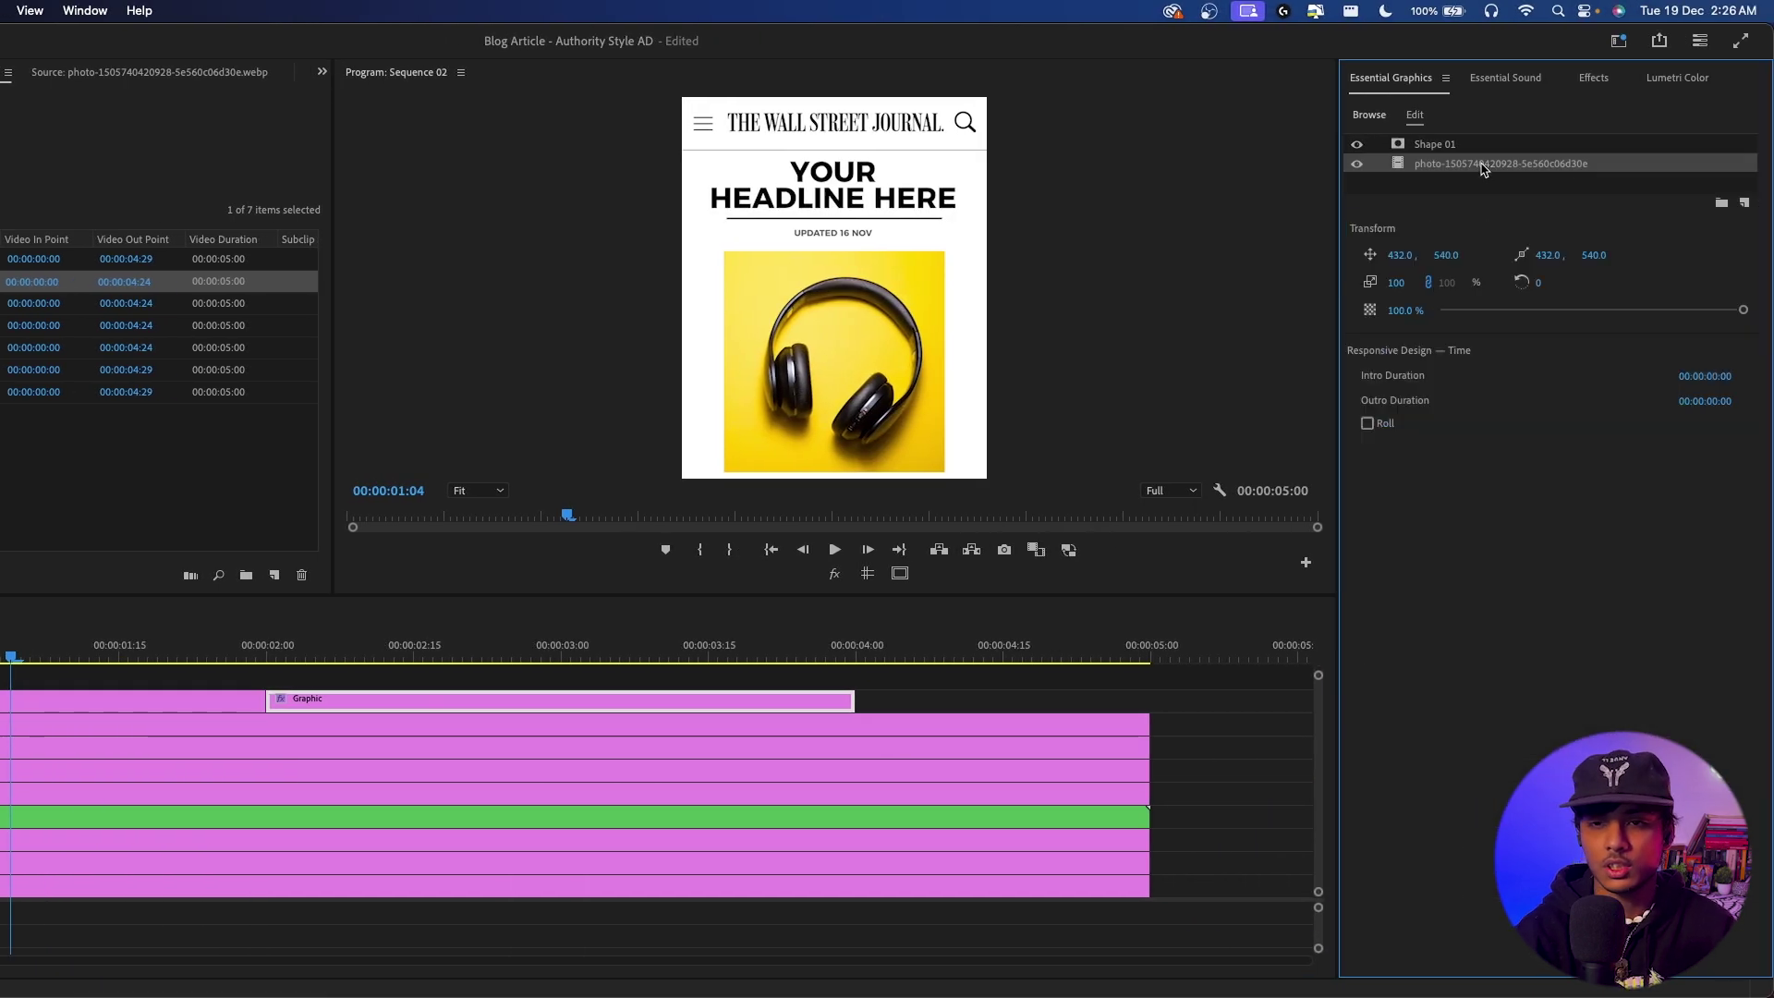
pyautogui.click(476, 662)
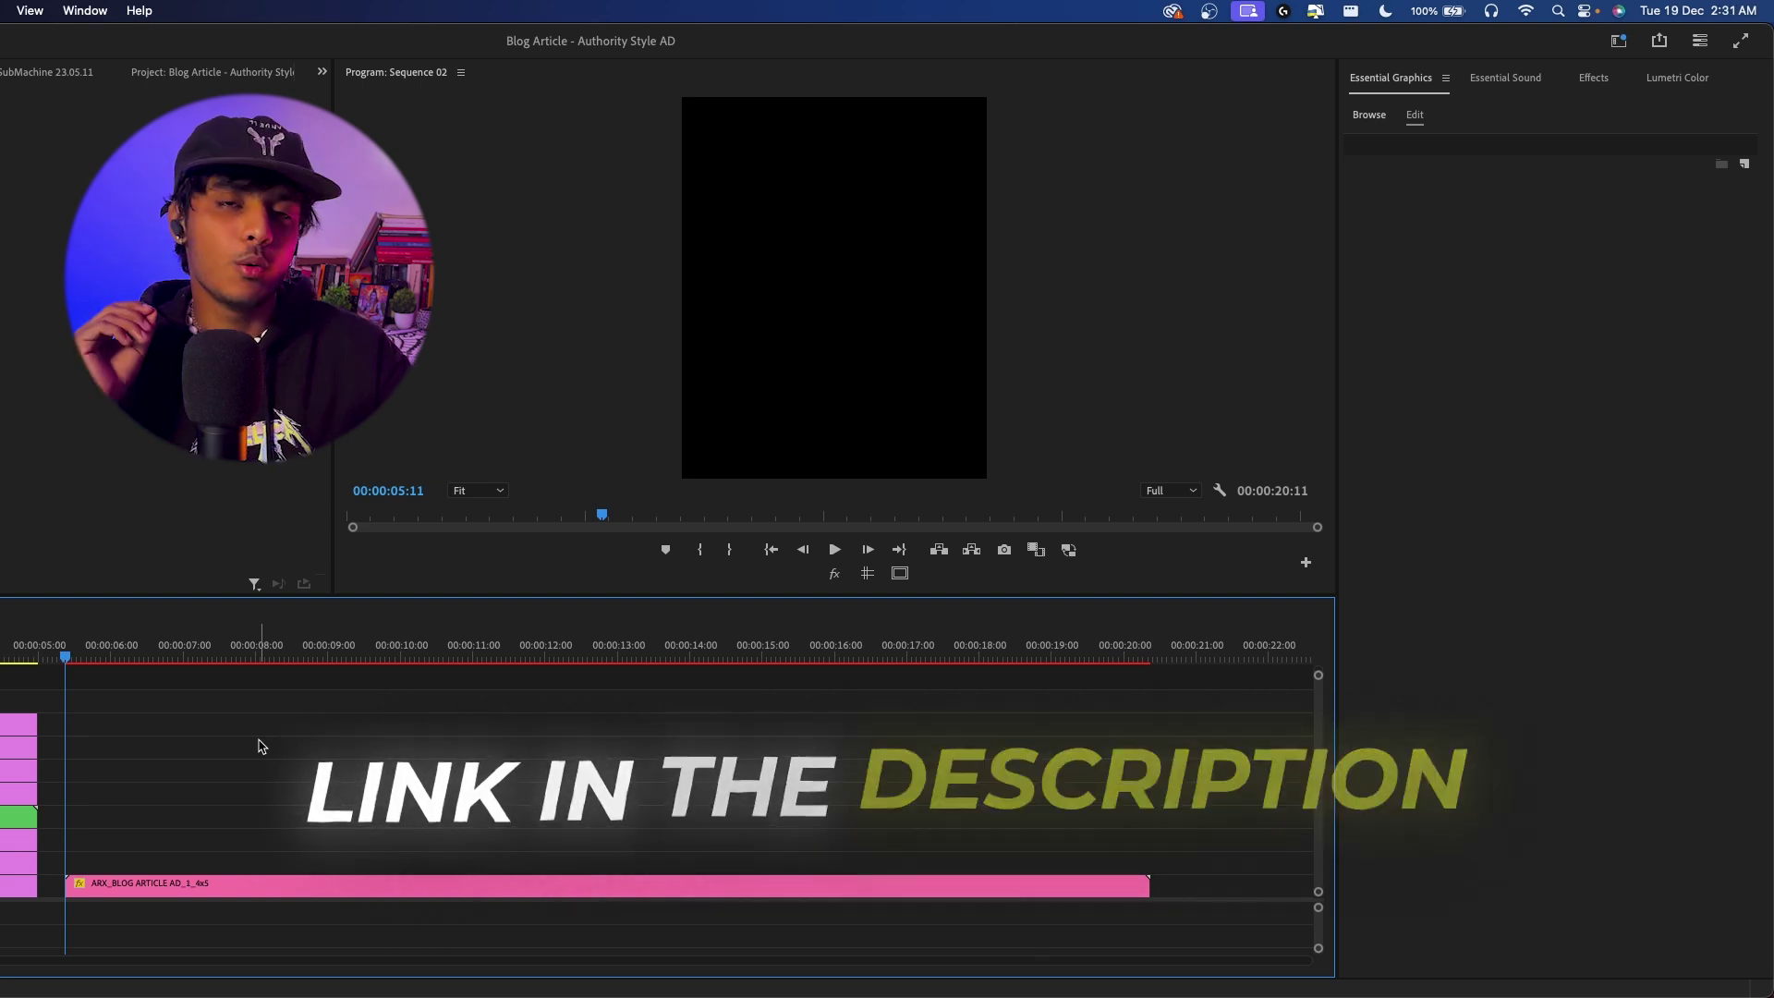
# - Preview the ARX_BLOG ARTICLE AD_1_4x5 template clip at 00:00:07:23 and widen the area showing its settings
pyautogui.moveTo(67, 652); pyautogui.dragTo(239, 681)
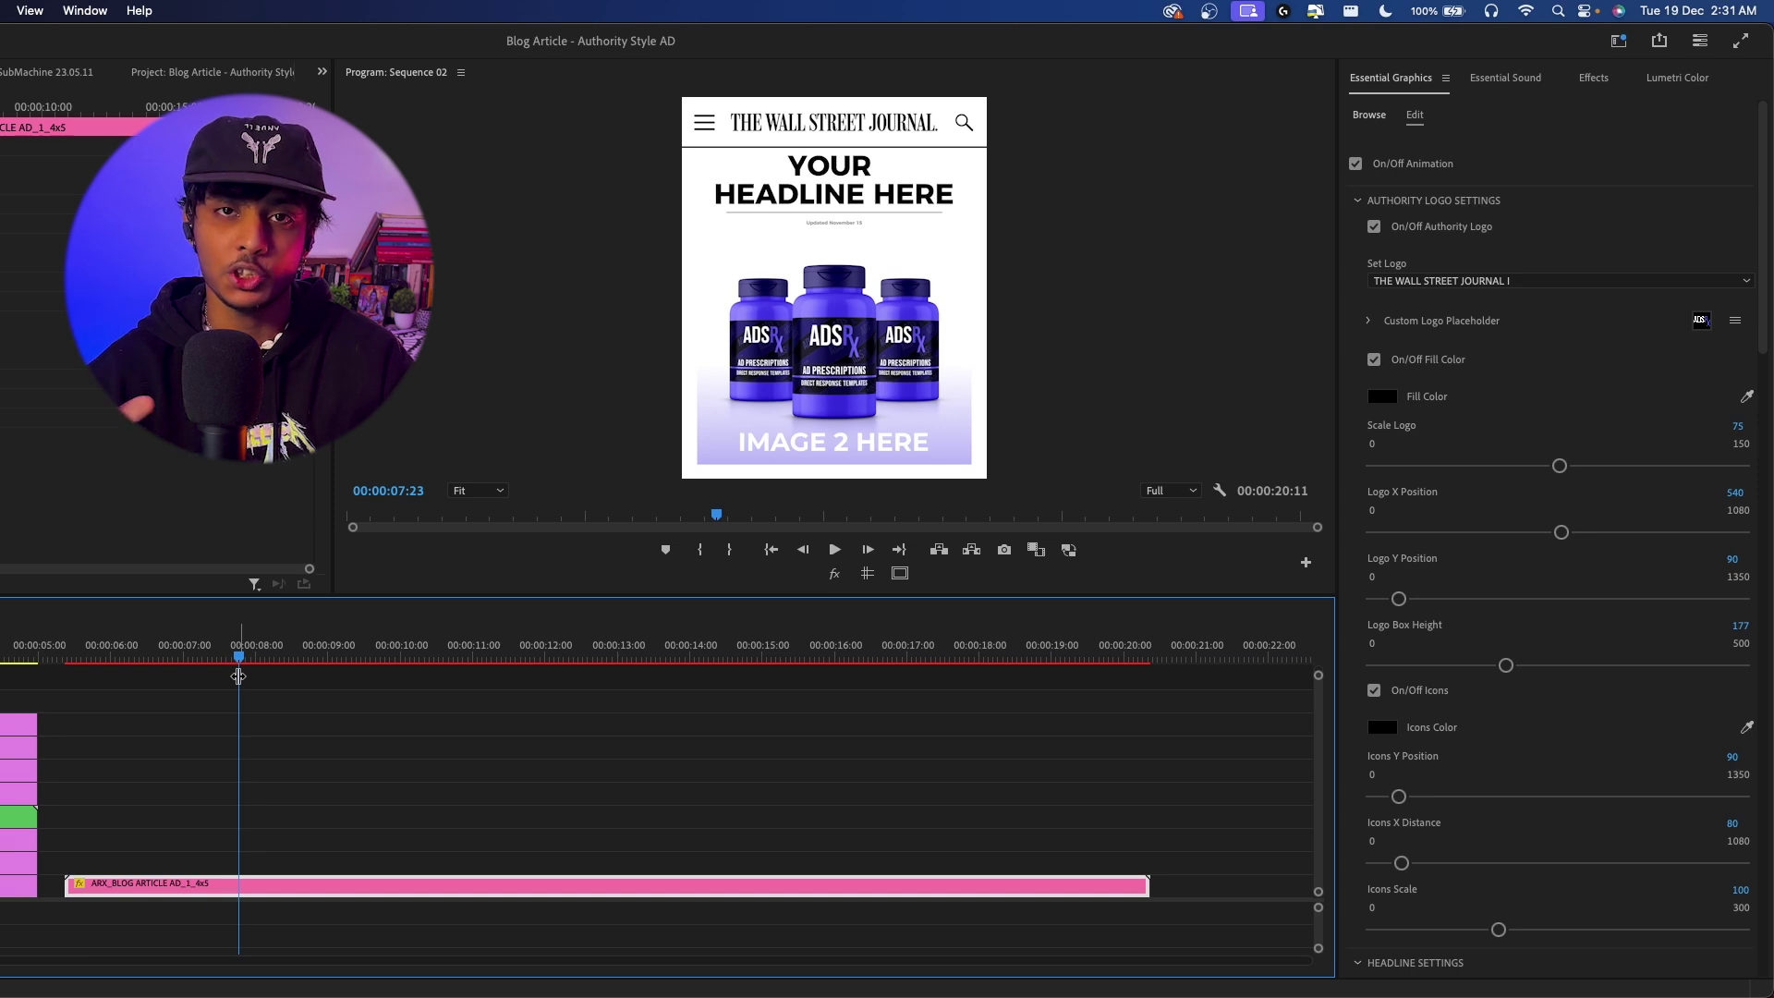
pyautogui.moveTo(1337, 661); pyautogui.dragTo(1280, 661)
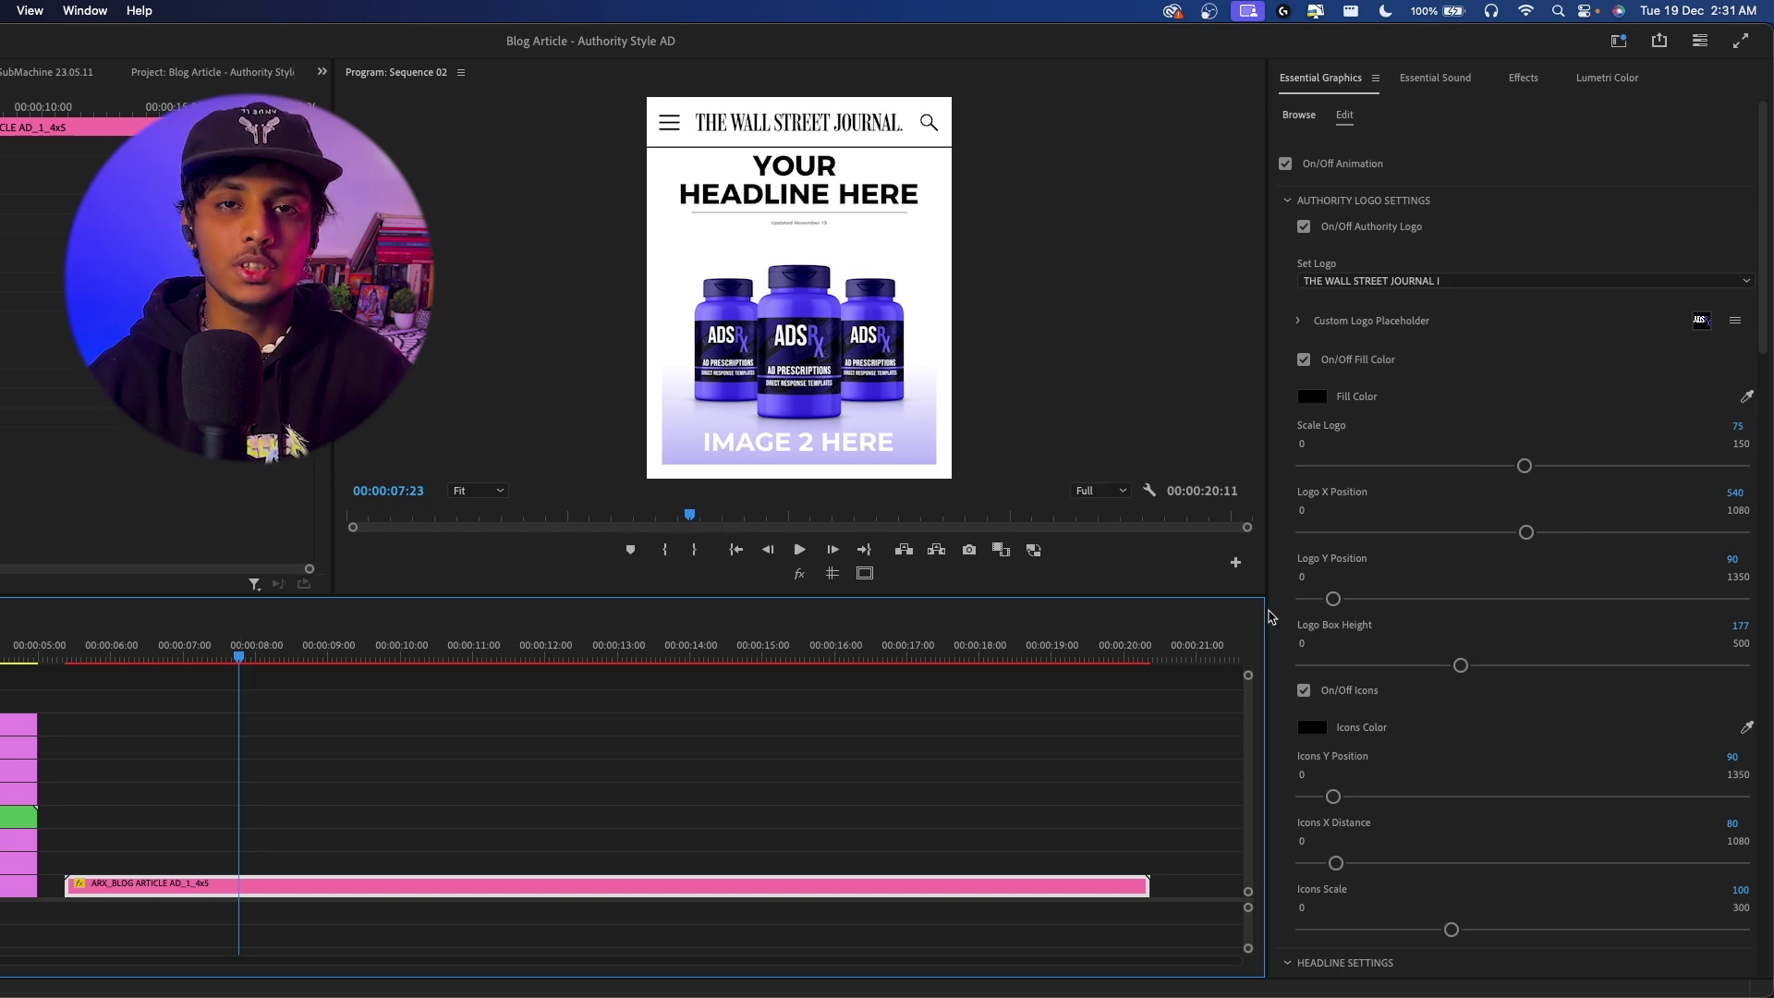